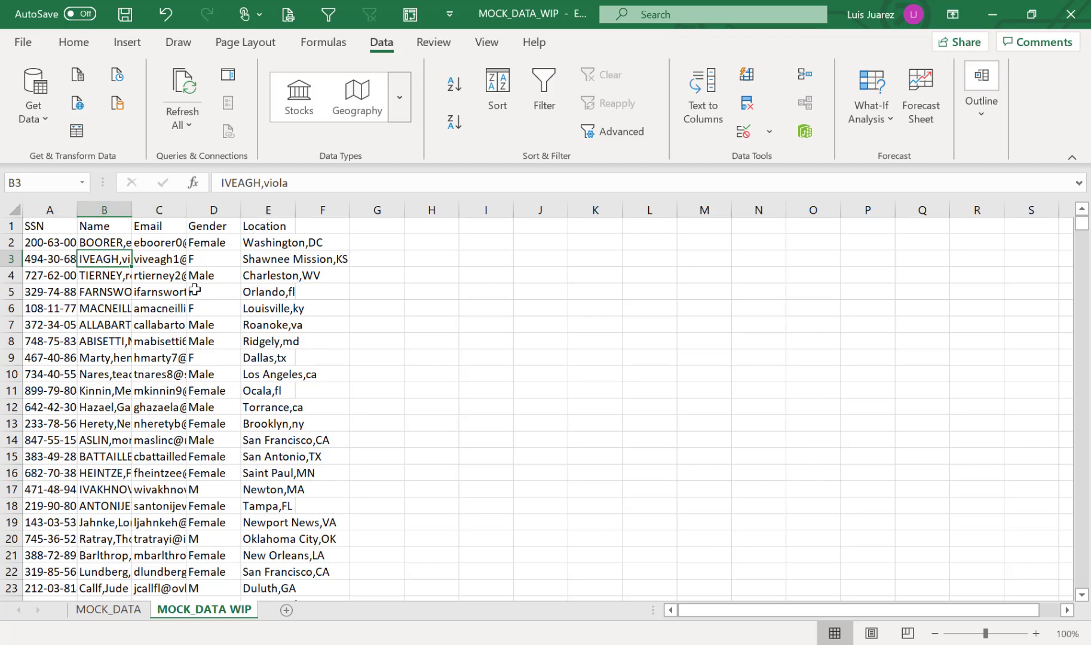
- Auto-fit the width of every column in the MOCK_DATA WIP sheet
left_click(15, 210)
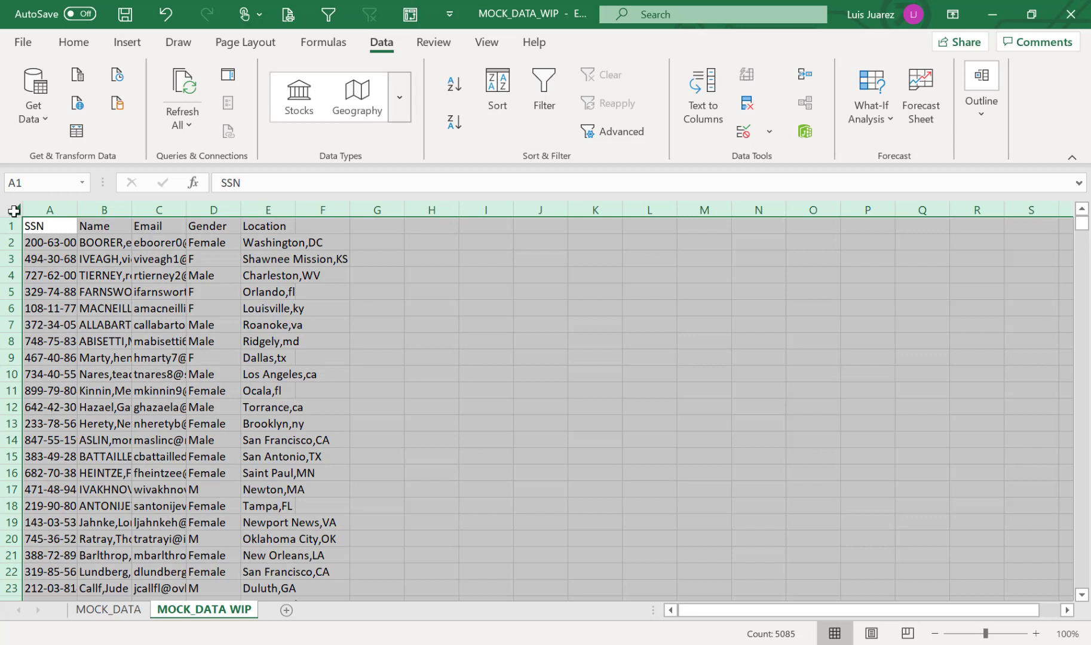
double_click(77, 209)
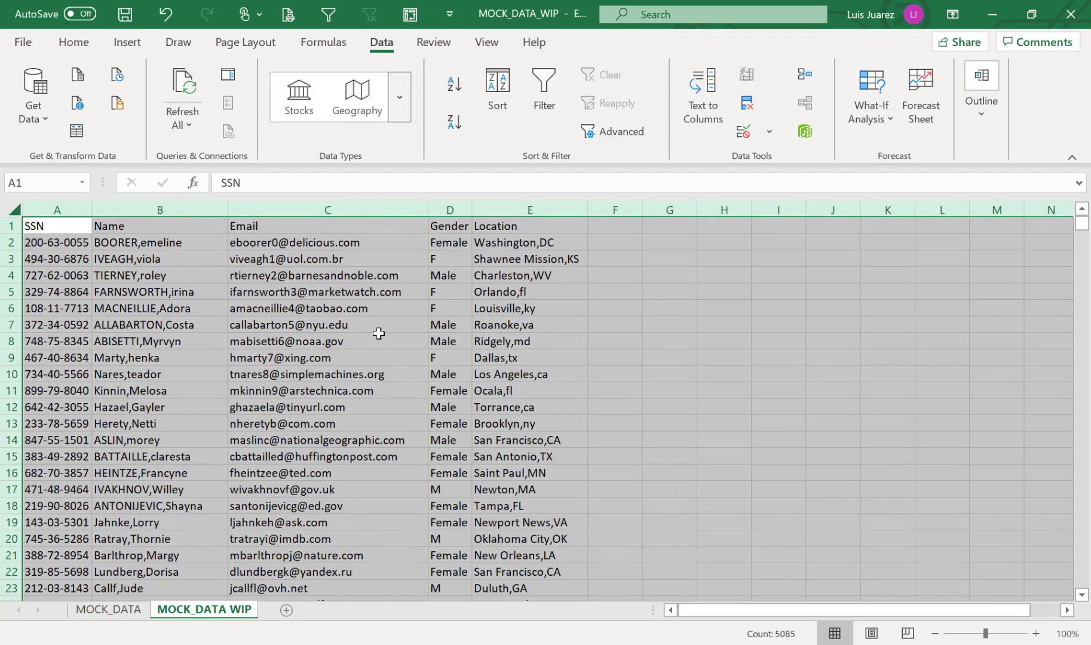
left_click(358, 209)
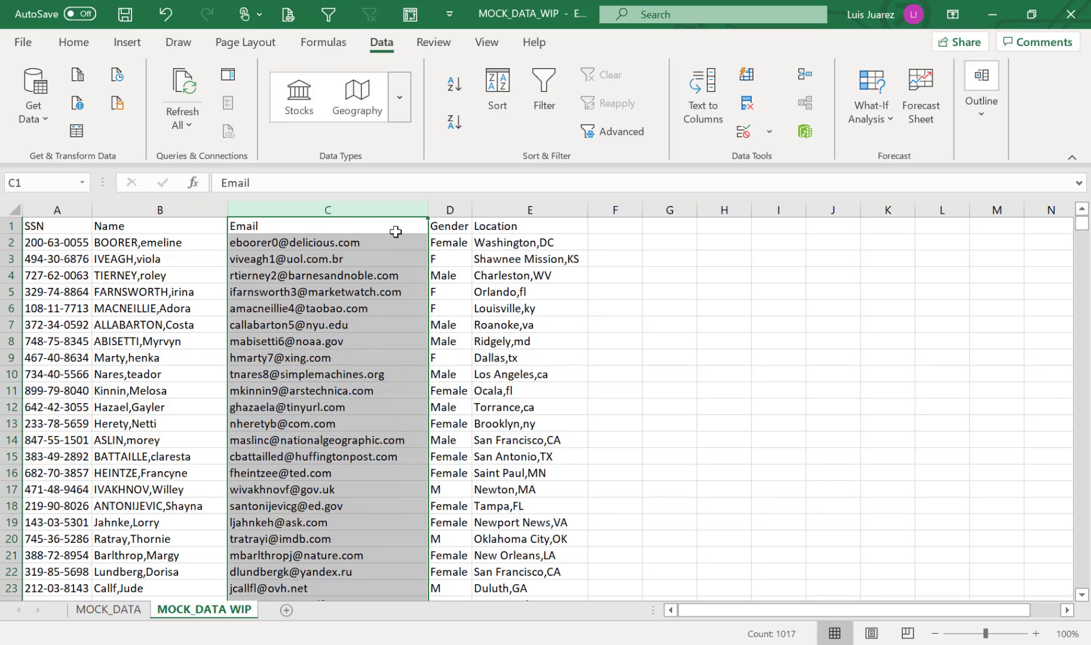
- Copy the whole Name column B into the empty column F, starting at F1
left_click(168, 210)
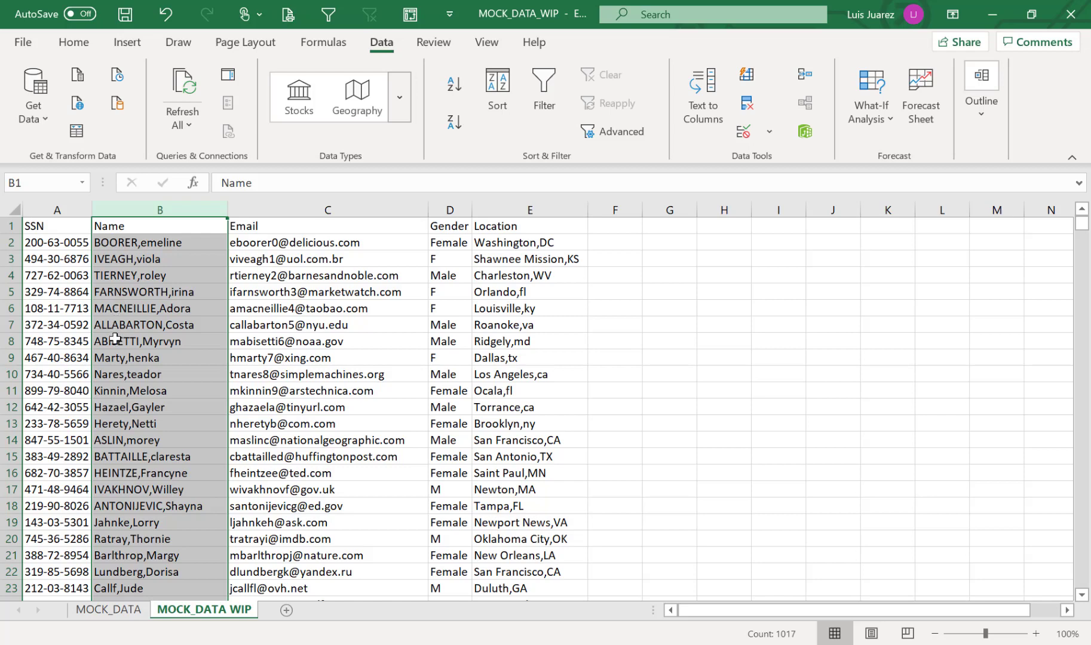
left_click(122, 524)
left_click(180, 210)
key("ctrl+c")
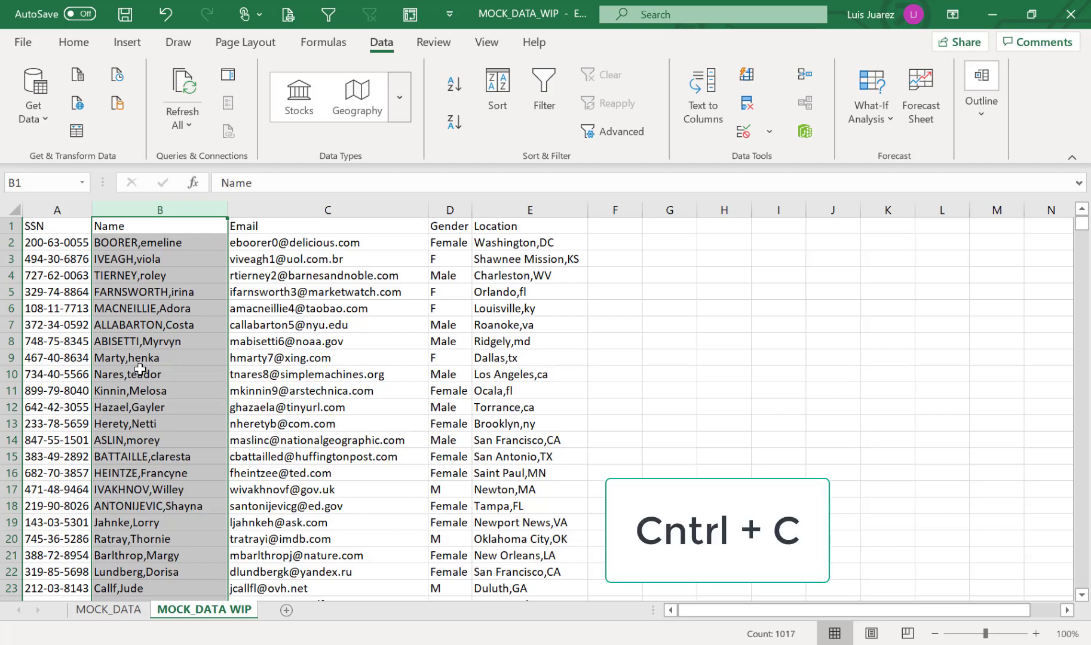
left_click(614, 227)
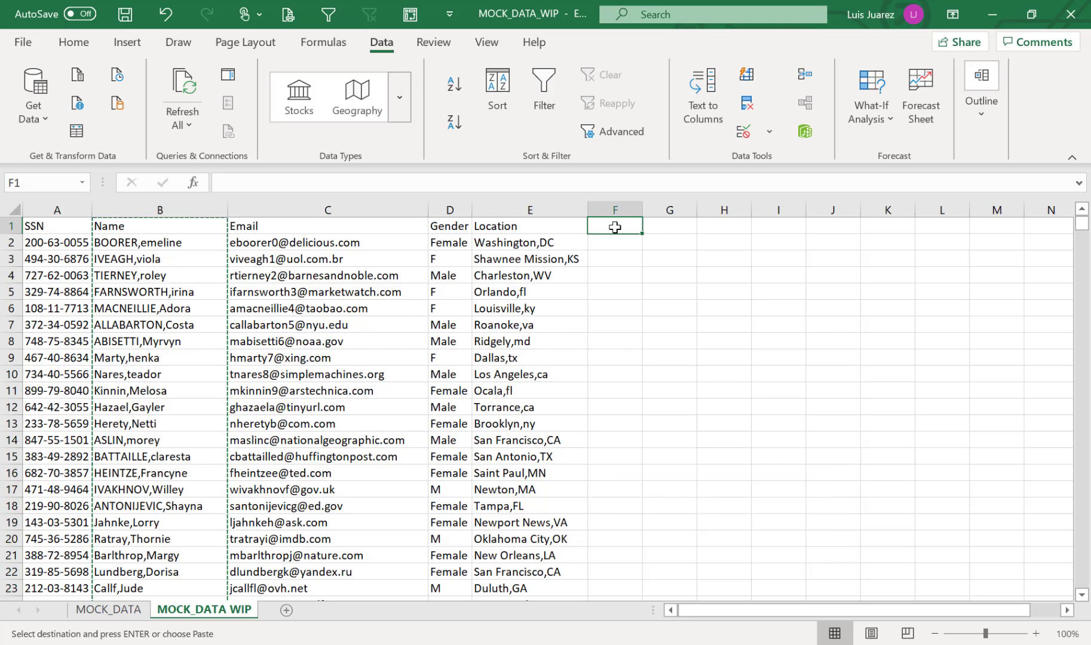
key("ctrl+v")
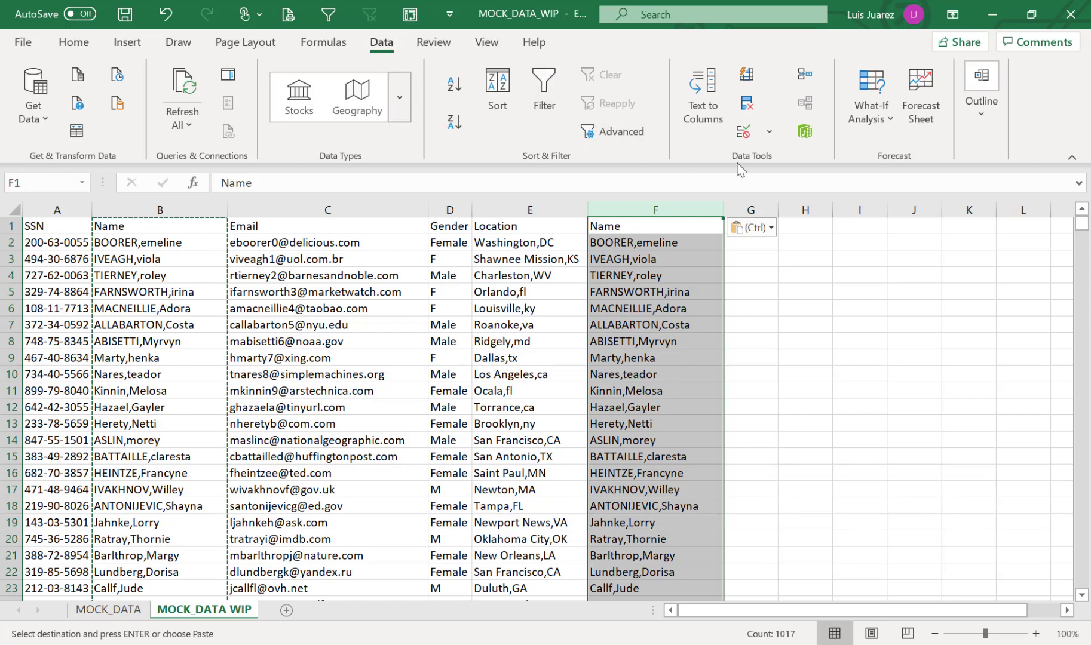
- Start Text to Columns on column F as delimited data, disable the Tab delimiter and try a hyphen as the custom delimiter
left_click(705, 109)
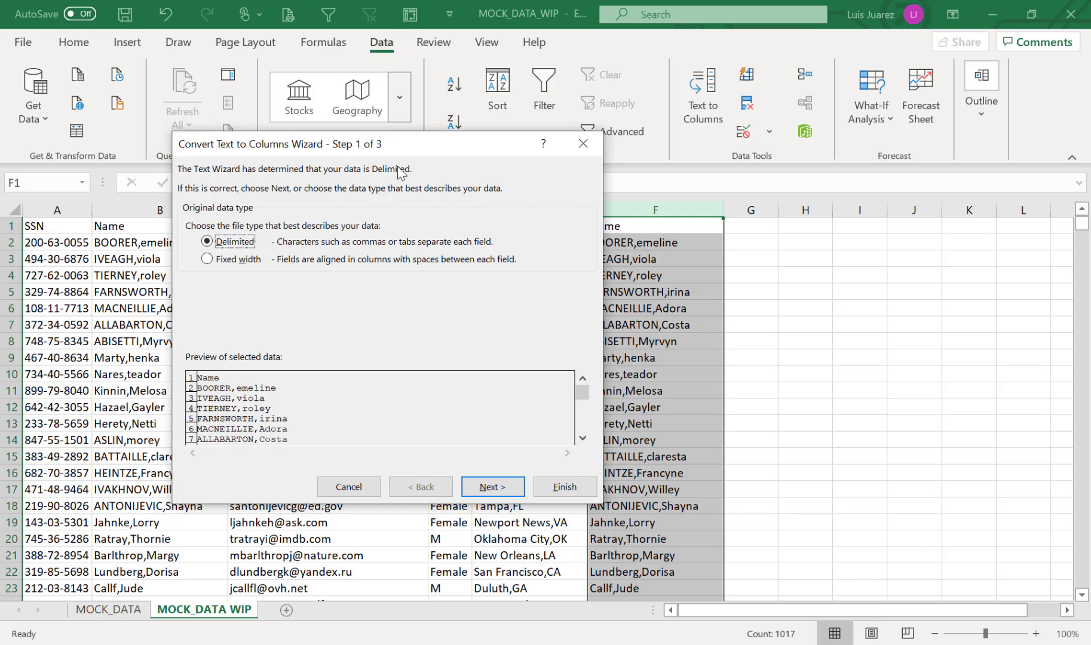
key("Return")
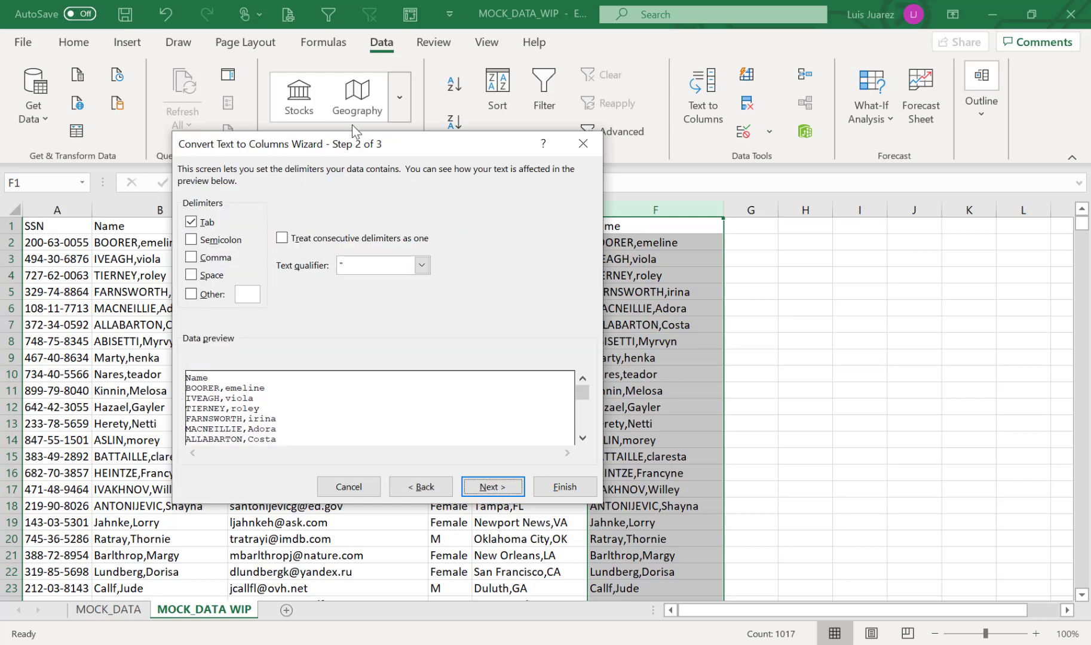
left_click_drag(353, 150, 338, 237)
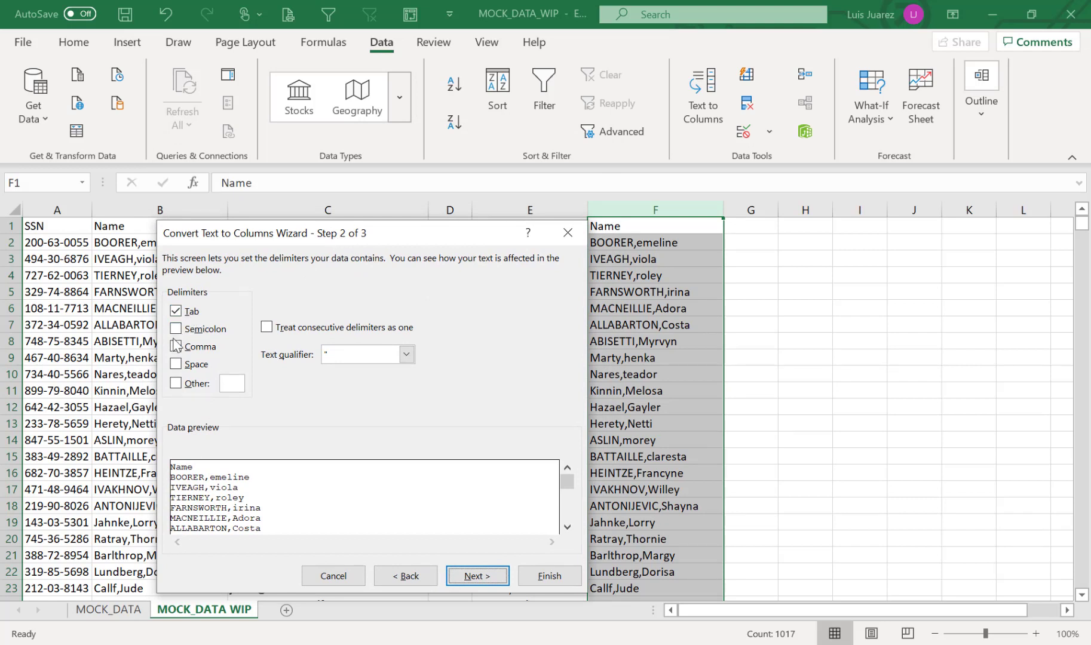
left_click(174, 386)
left_click(176, 312)
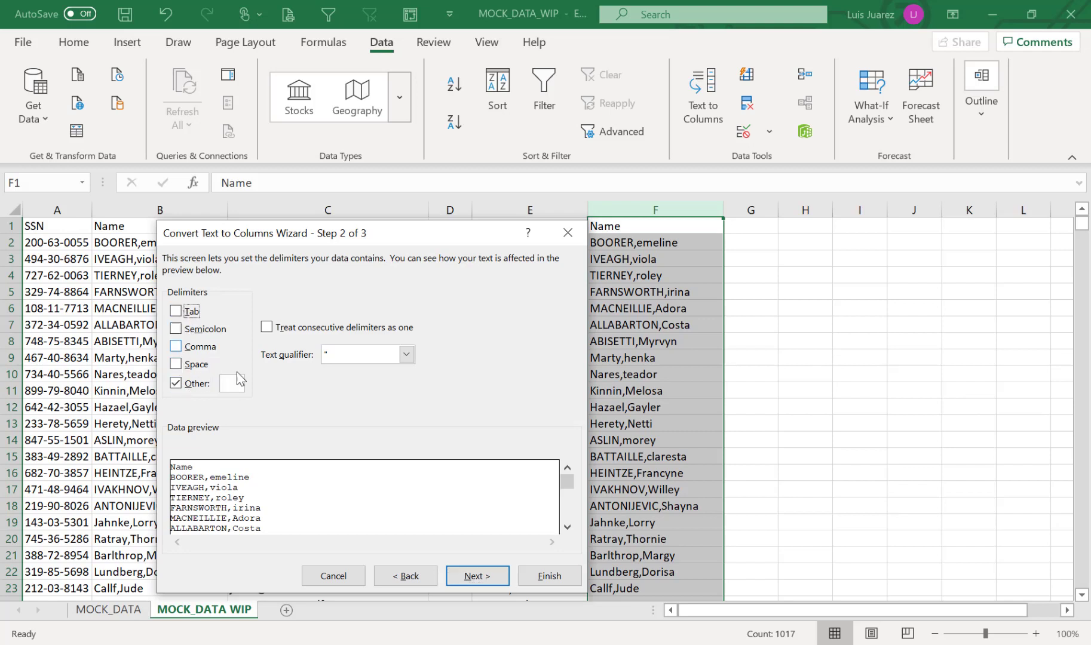
left_click(236, 386)
left_click_drag(337, 239, 353, 334)
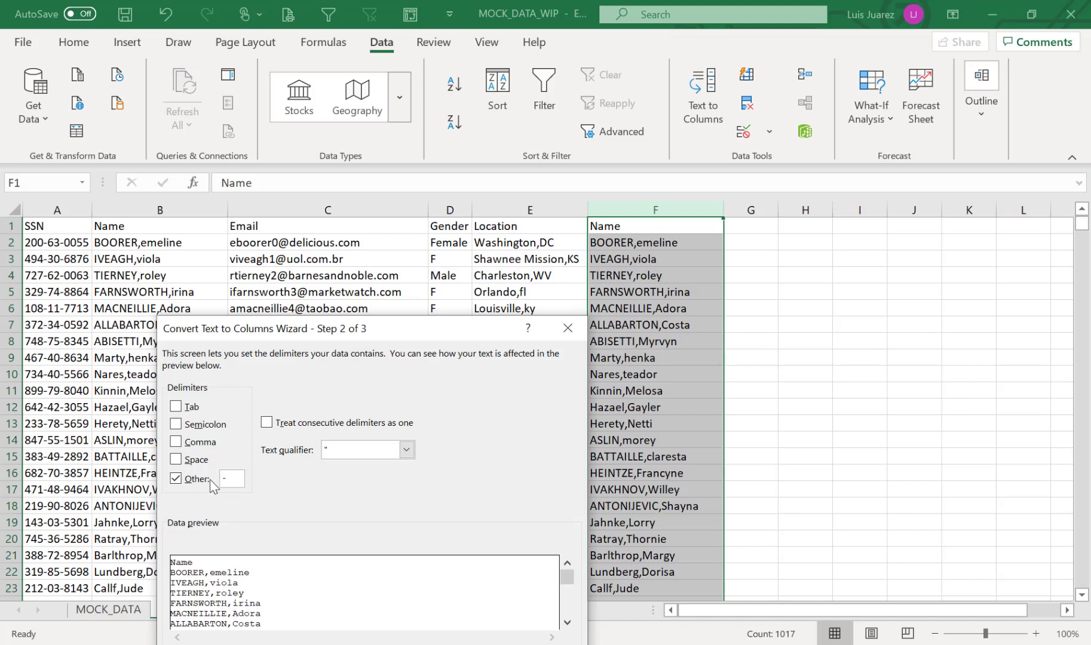
- Use Comma instead of the custom delimiter and finish splitting column F into General-format columns with destination $F$1
left_click(175, 442)
left_click(177, 481)
left_click(228, 479)
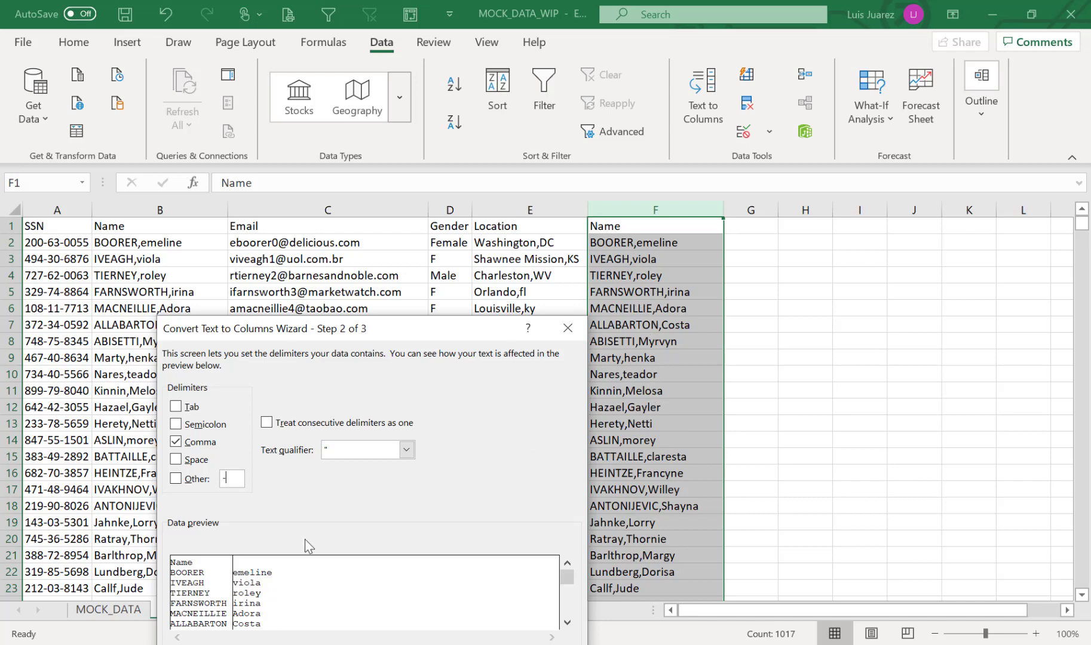
left_click_drag(302, 328, 303, 239)
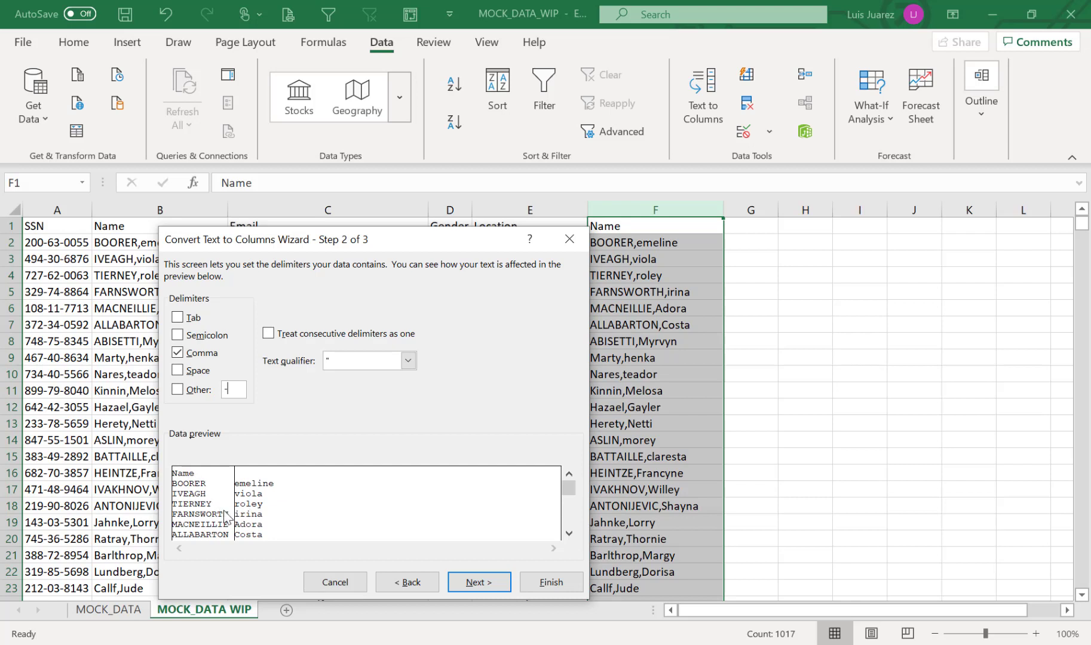
left_click(461, 580)
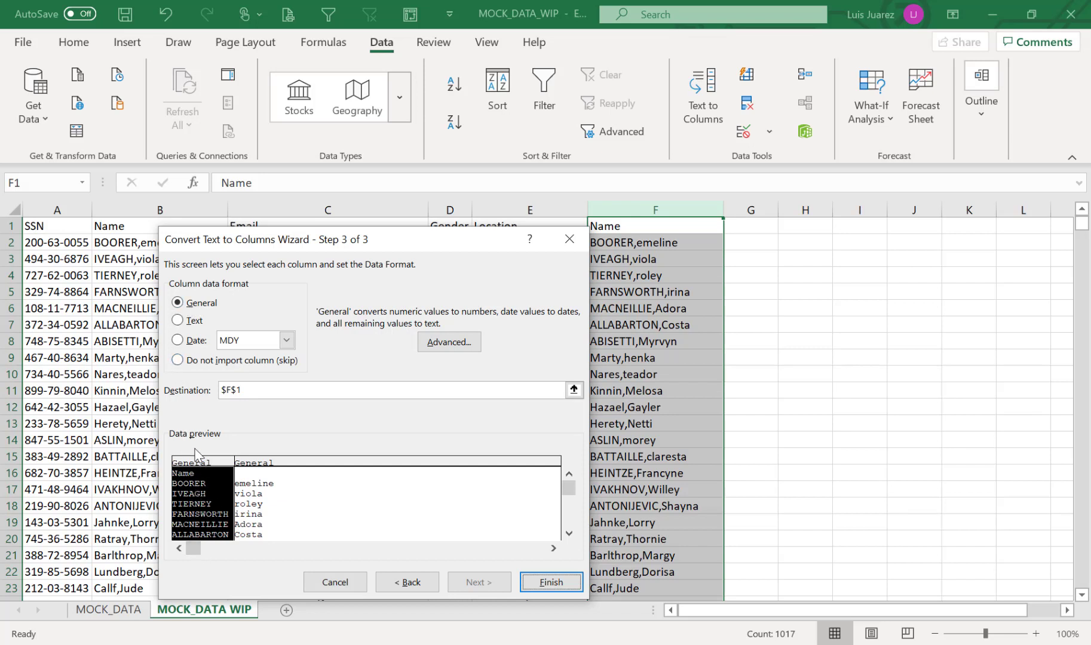
left_click(276, 468)
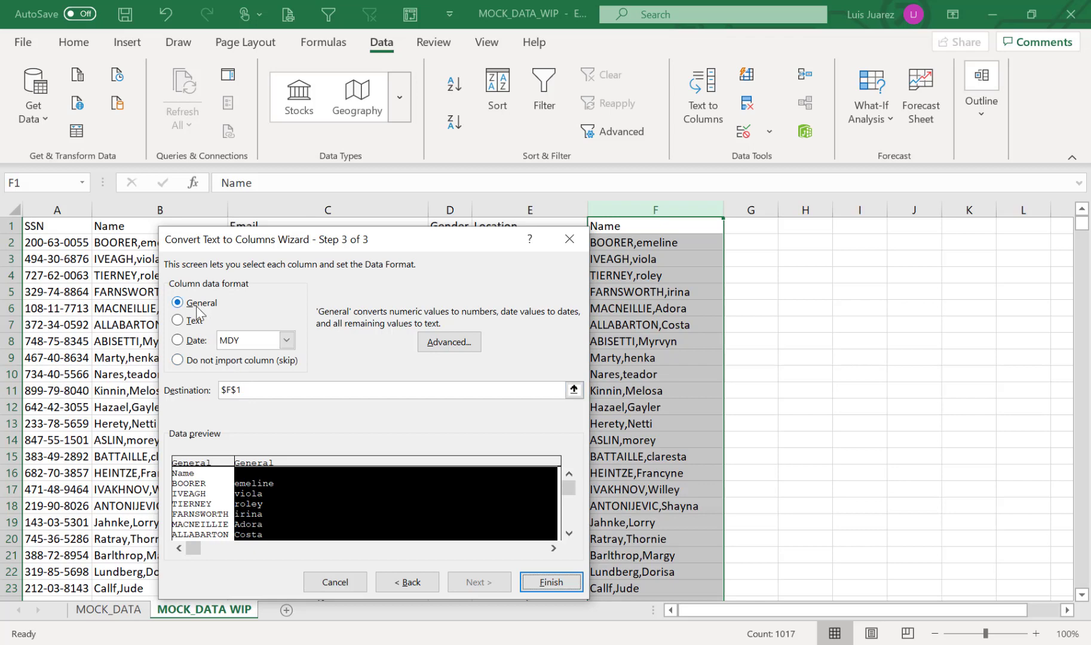
left_click(549, 581)
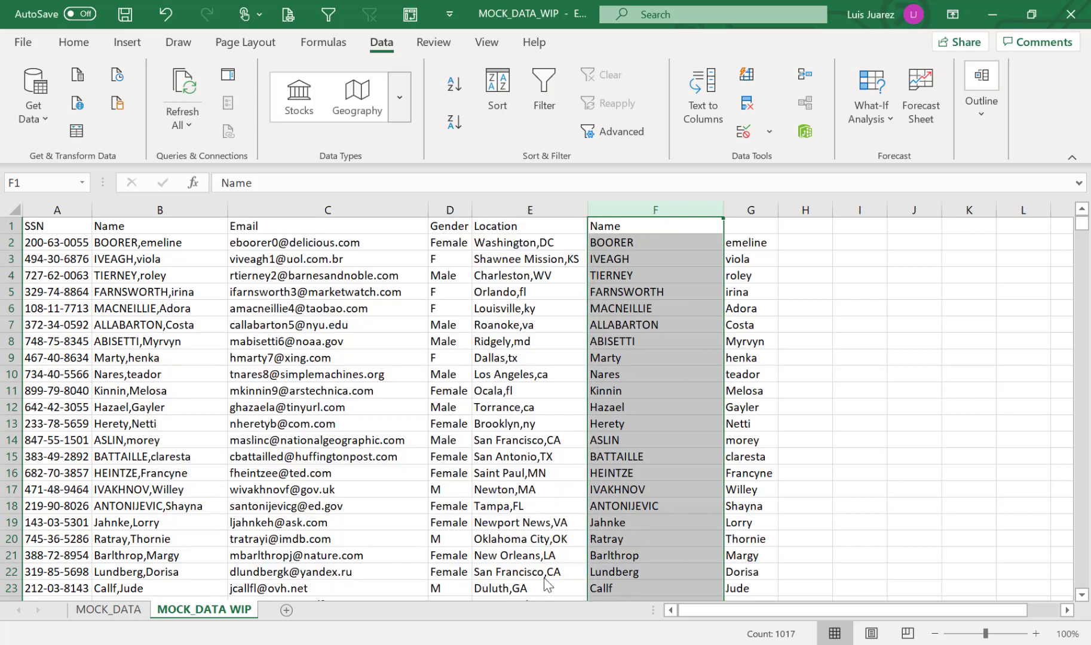
- Label the split name columns with the headers "L Name" in F1 and "F Name" in G1
left_click(650, 203)
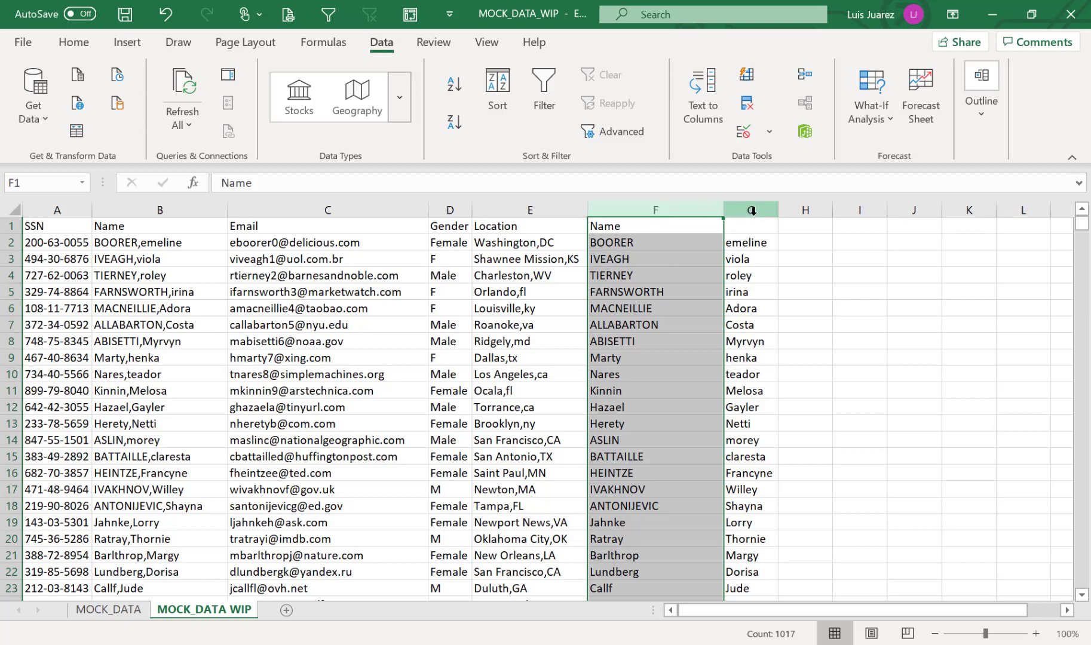
left_click(752, 210)
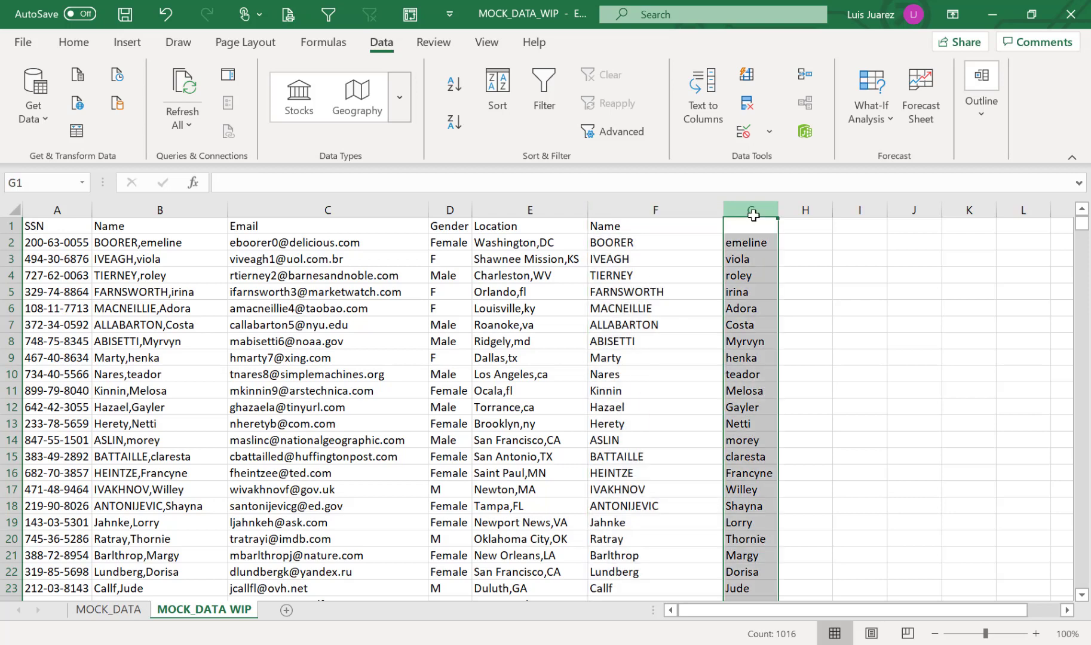
left_click(664, 229)
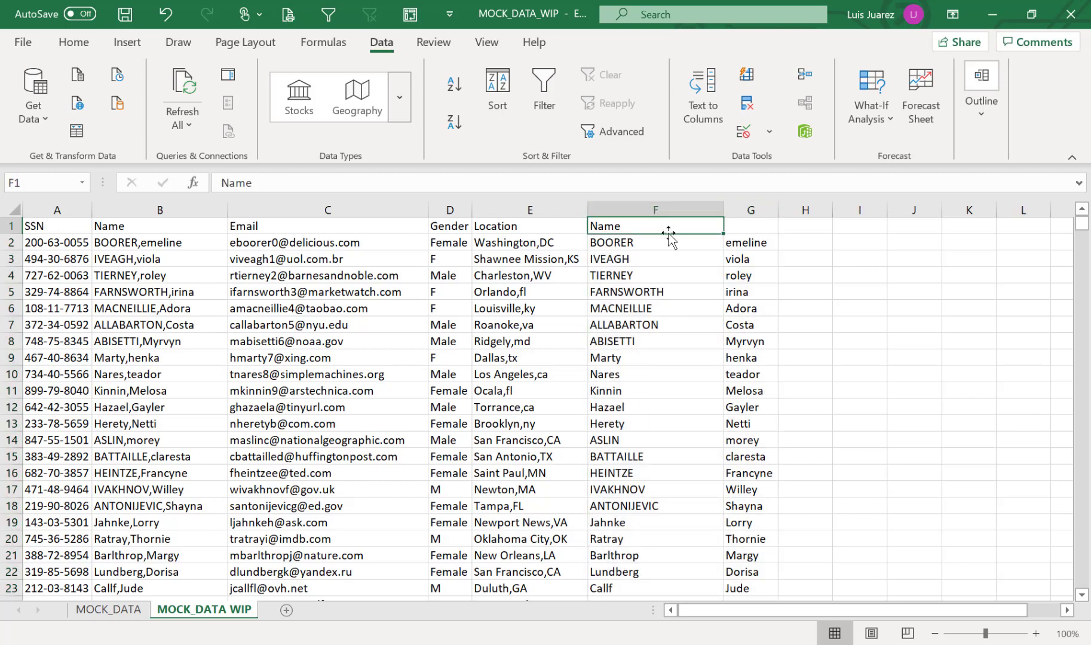
type("L Name")
key("Tab")
type("F Name")
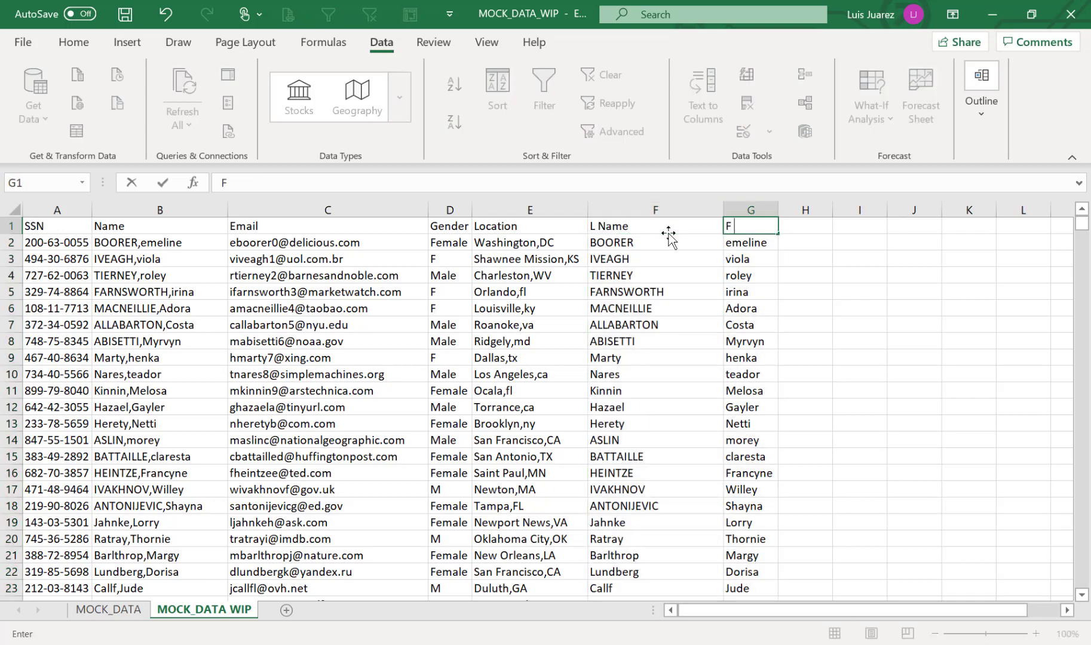
key("Return")
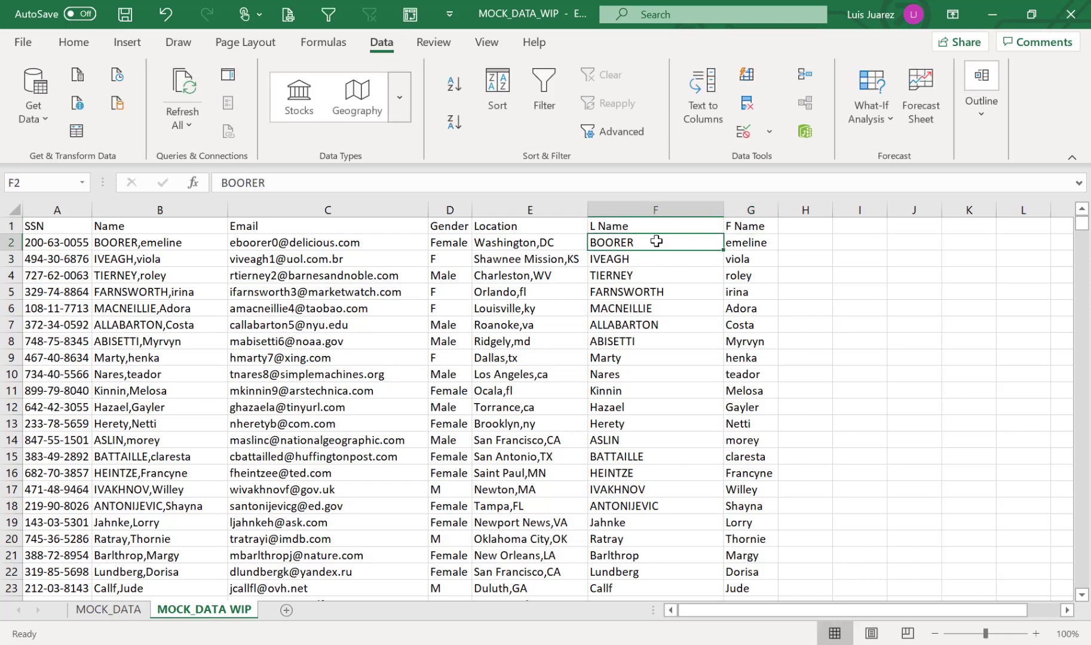
- Examine the capitalization of the last names in column F from the first record to the last row
left_click_drag(656, 242, 656, 339)
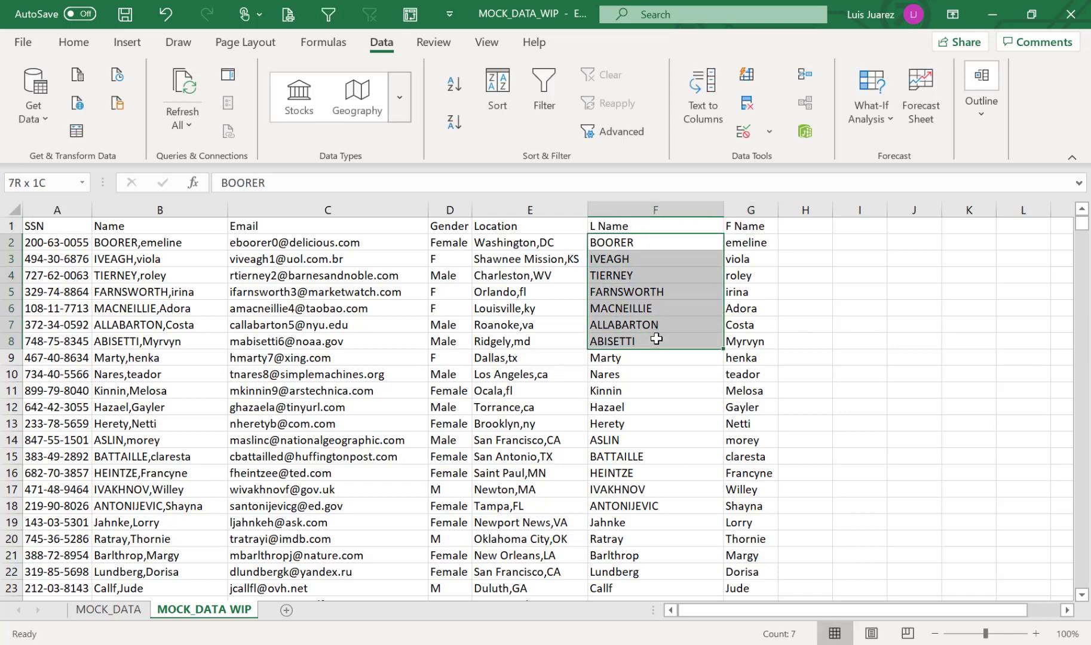
left_click(640, 489)
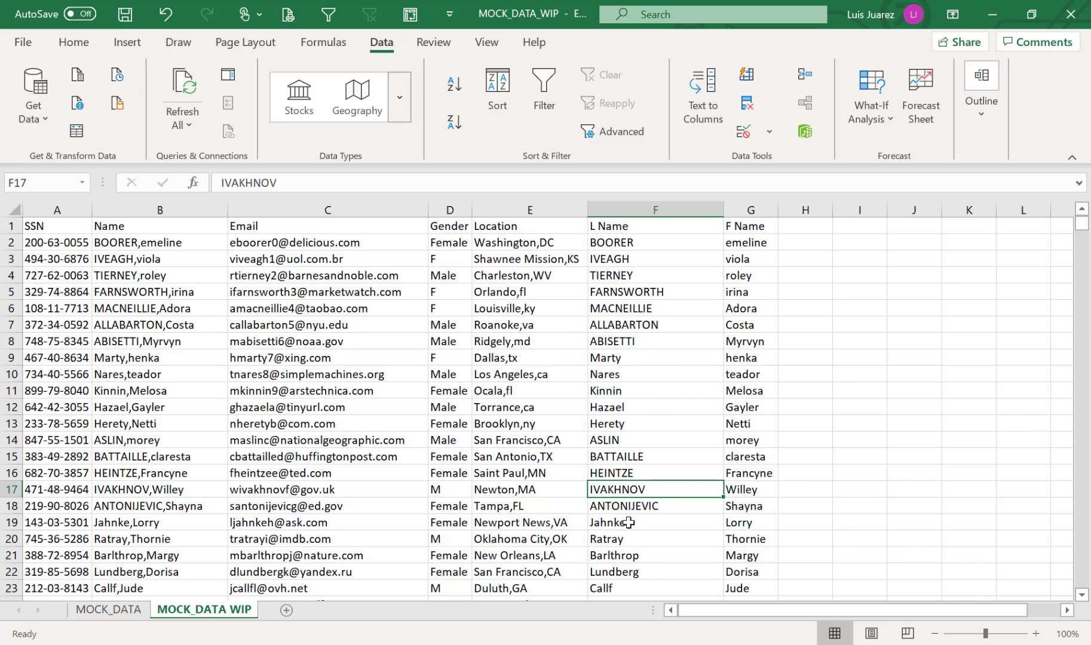
left_click_drag(629, 523, 628, 573)
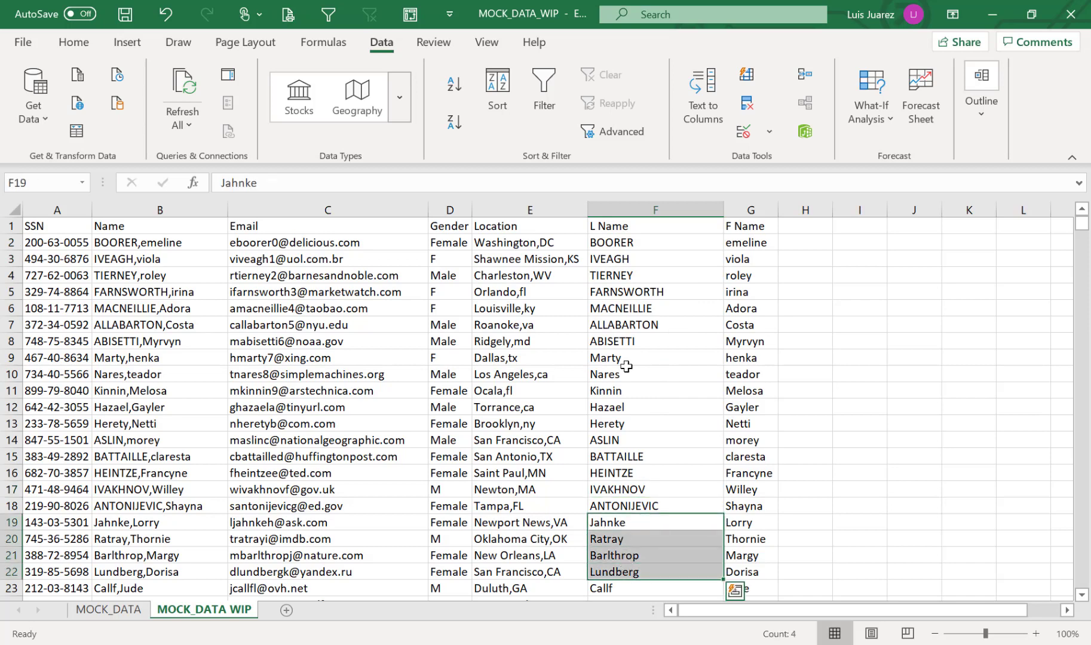
left_click(626, 205)
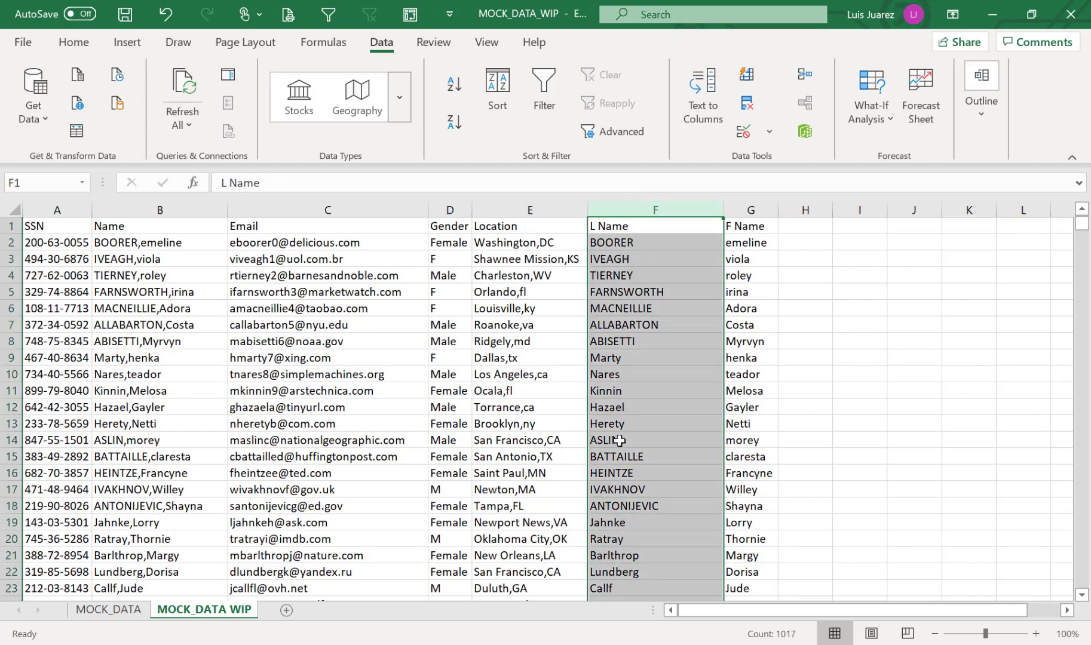
left_click(640, 246)
key("ctrl+Down")
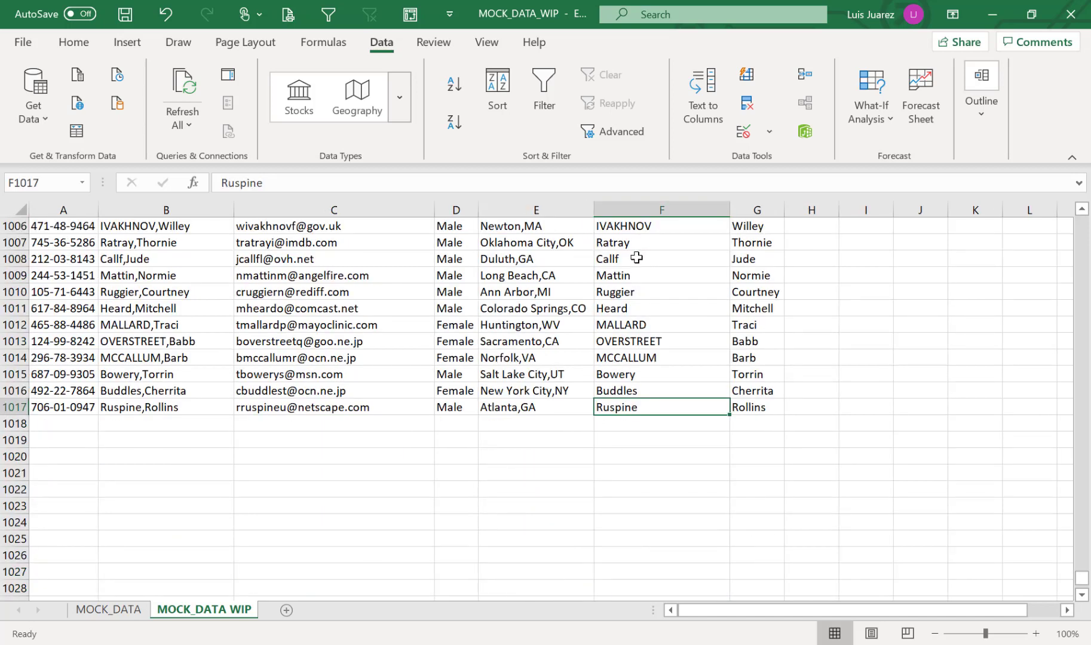
key("ctrl+Up")
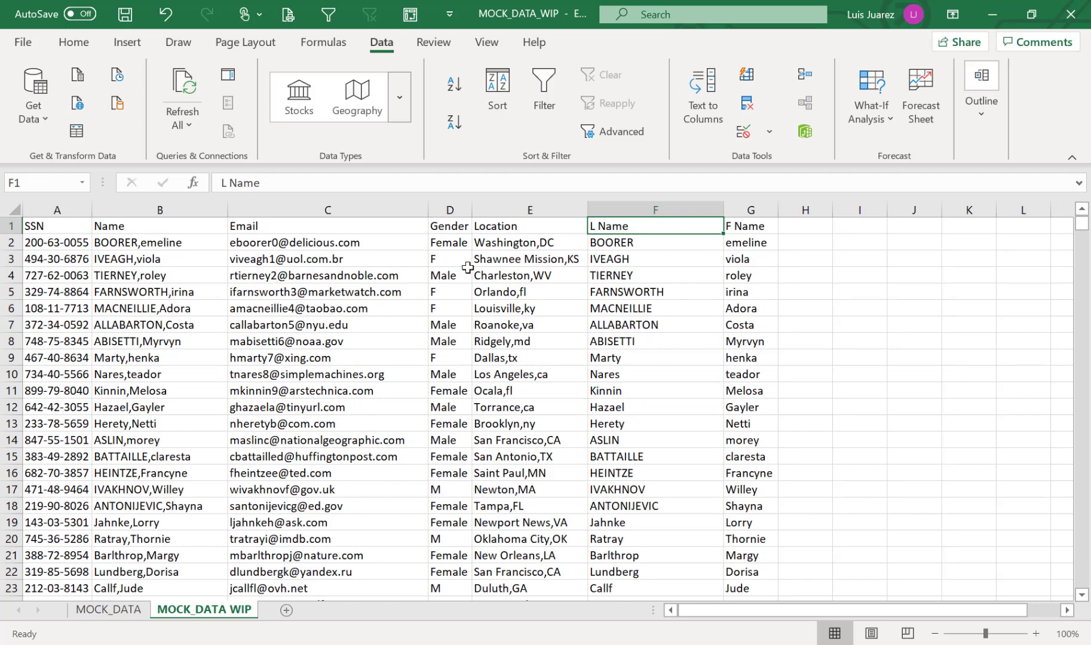
double_click(657, 244)
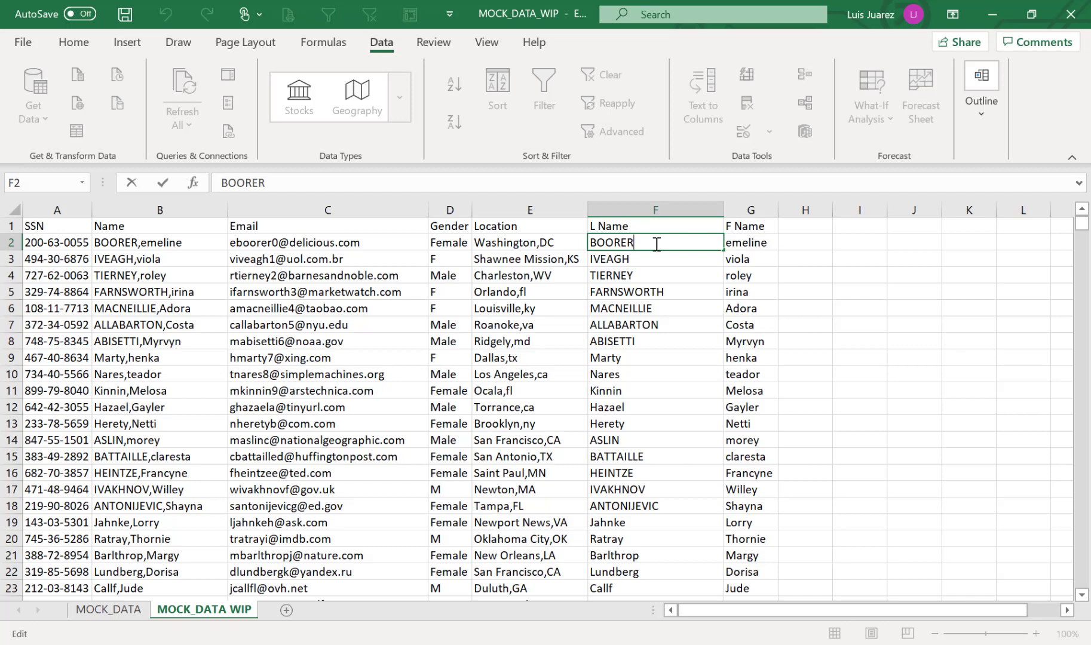
- Enter the formula =PROPER(F2) in H2 to convert the first record's last name to proper case
left_click(794, 237)
left_click(806, 210)
left_click(803, 238)
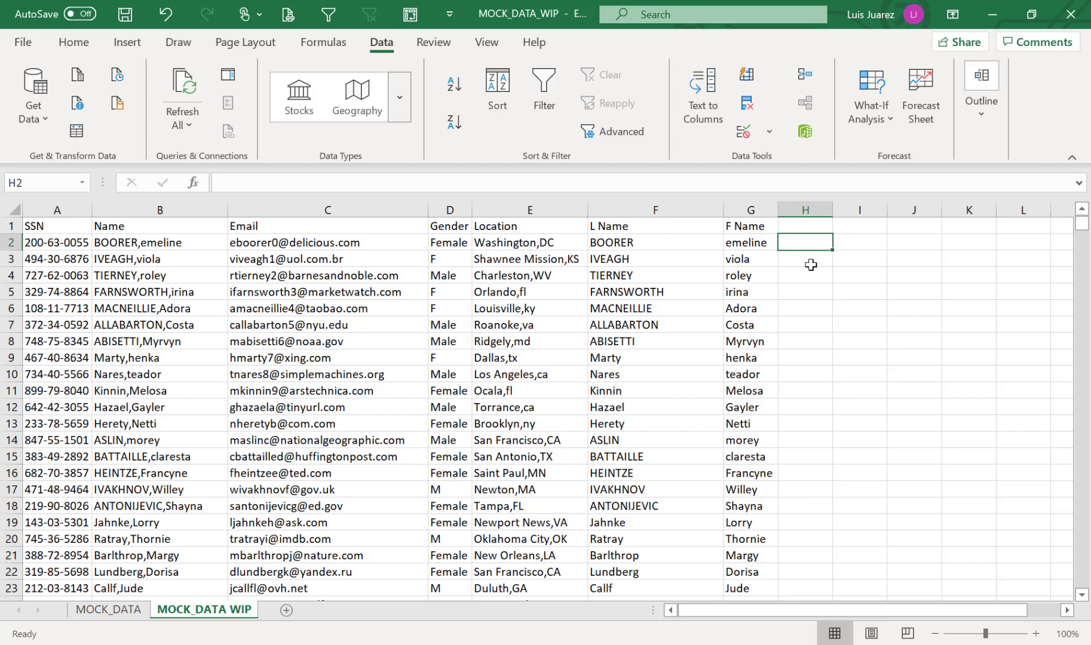
type("=")
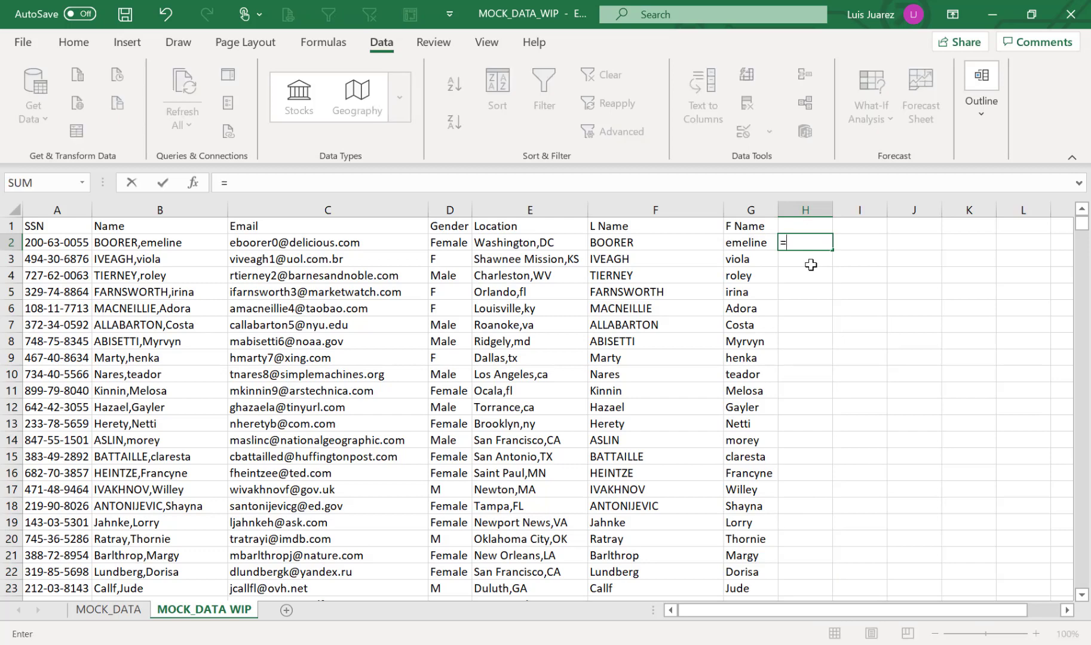
type("prop")
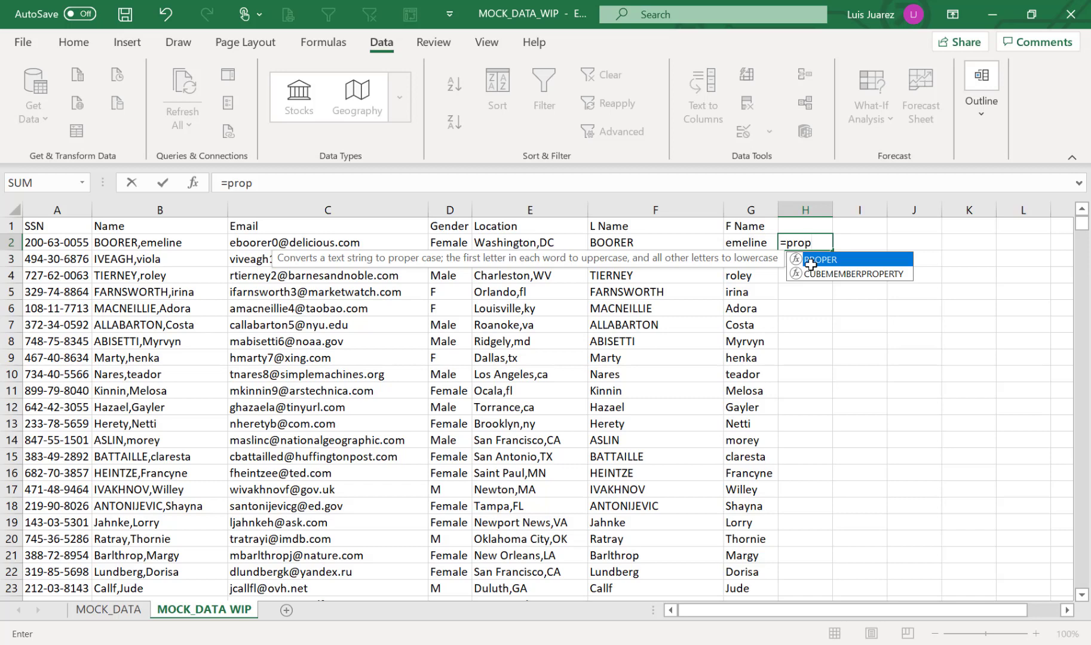
double_click(810, 264)
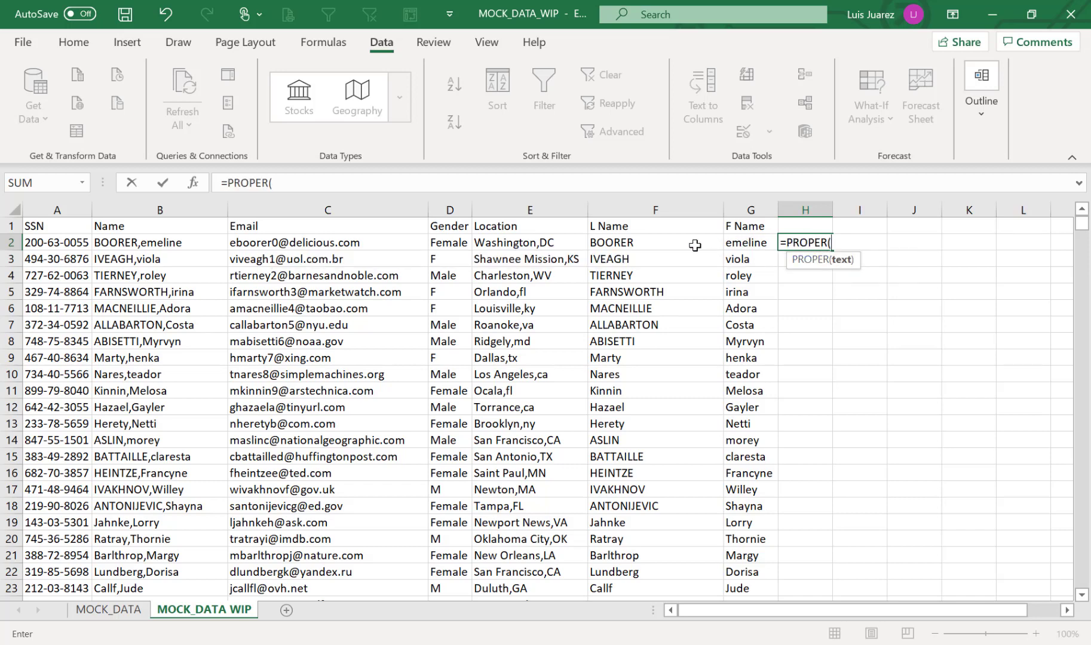
left_click(623, 242)
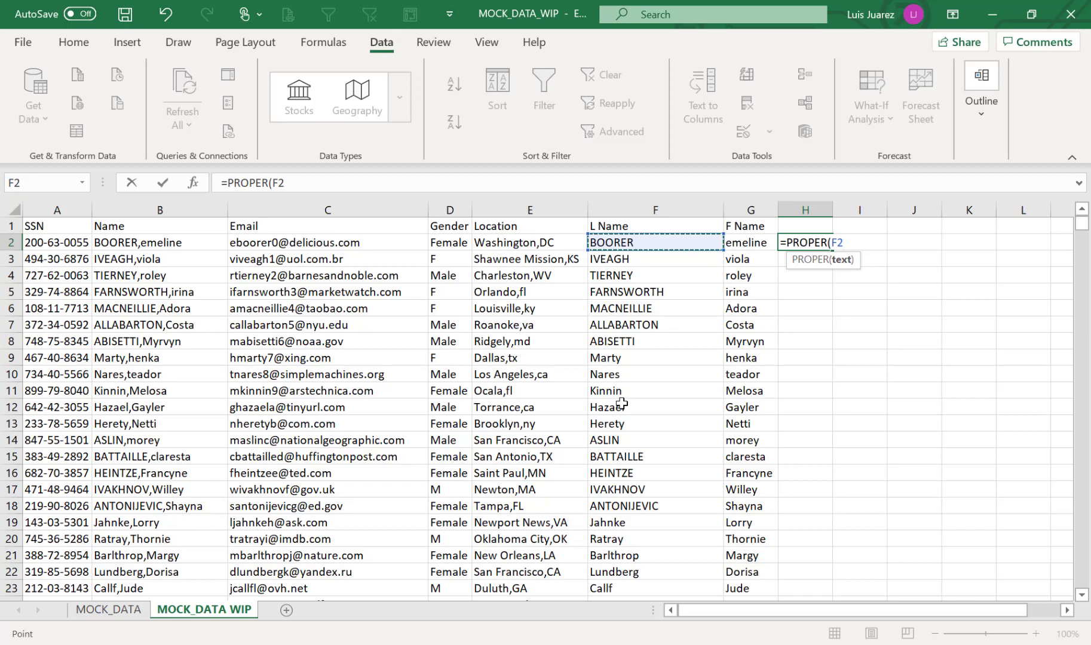
type(")")
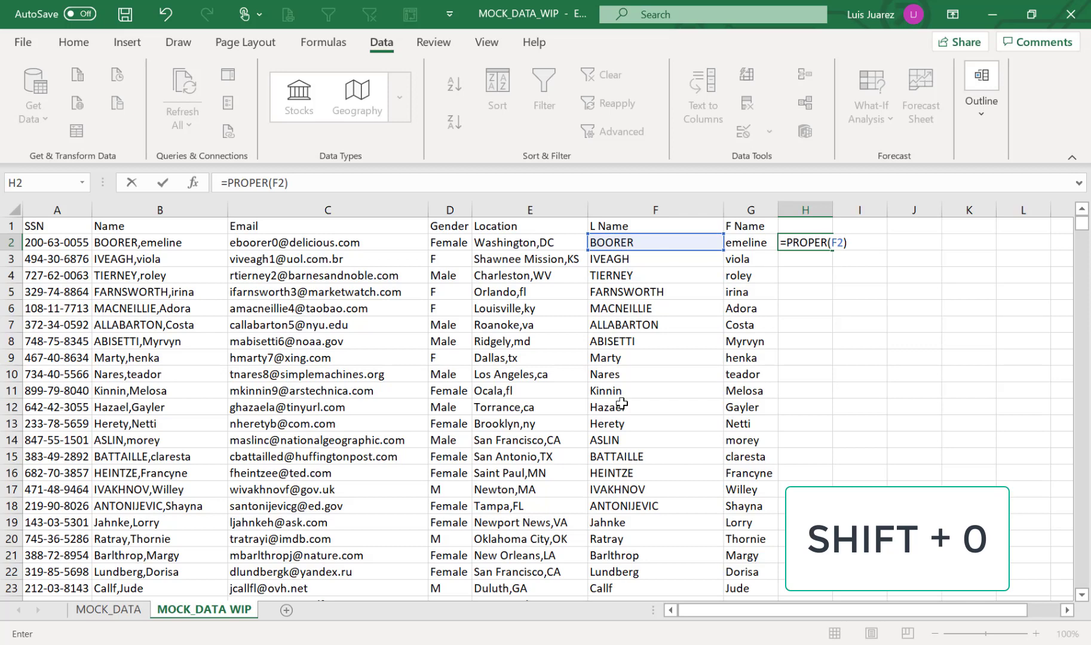
key("Return")
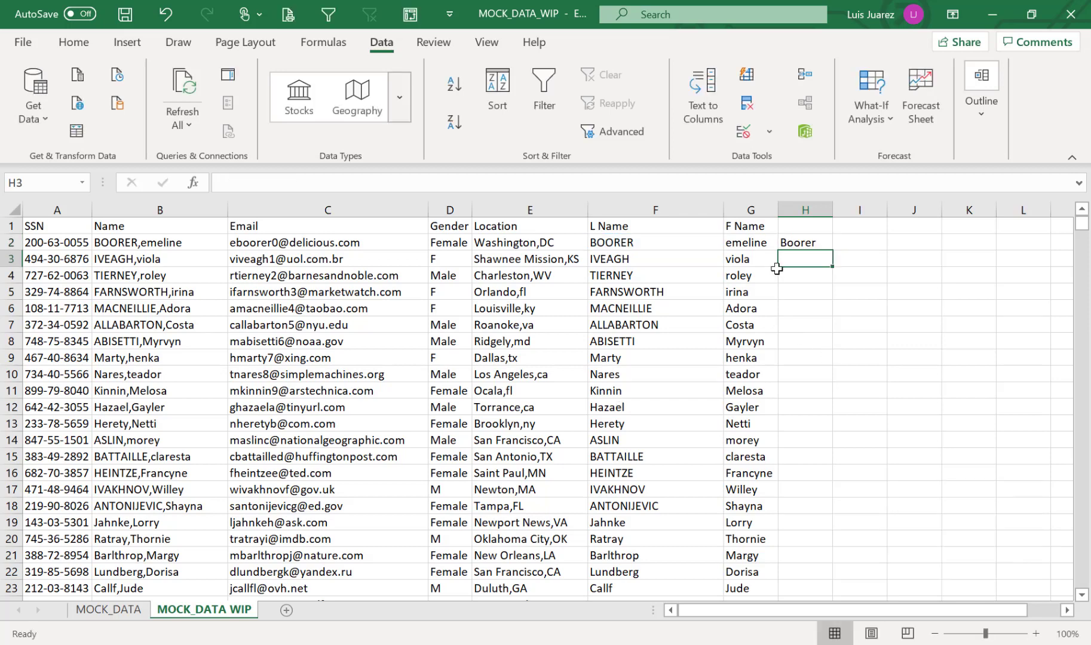
- Fill the PROPER formula from H2 down column H to the last record and check the copied formula in several rows
left_click(801, 241)
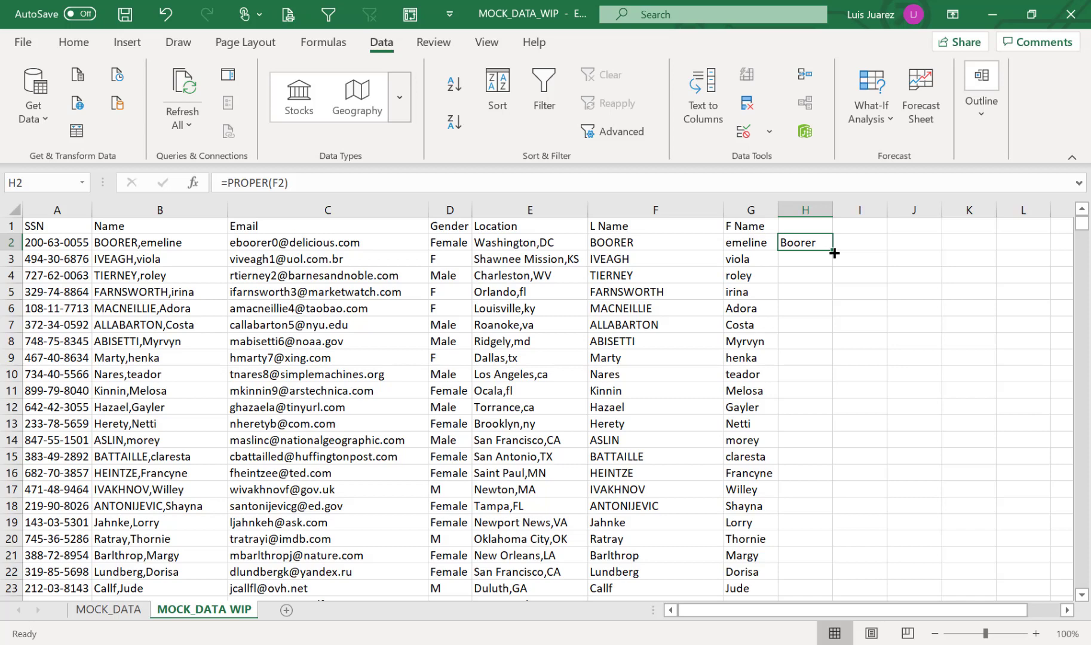
double_click(834, 253)
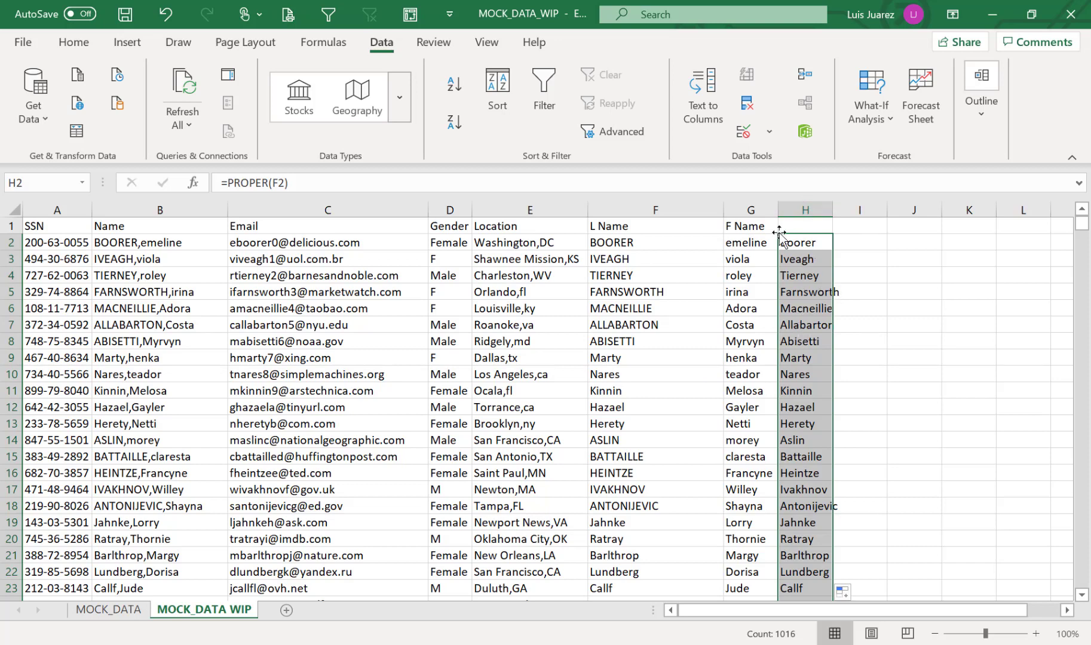
left_click(805, 290)
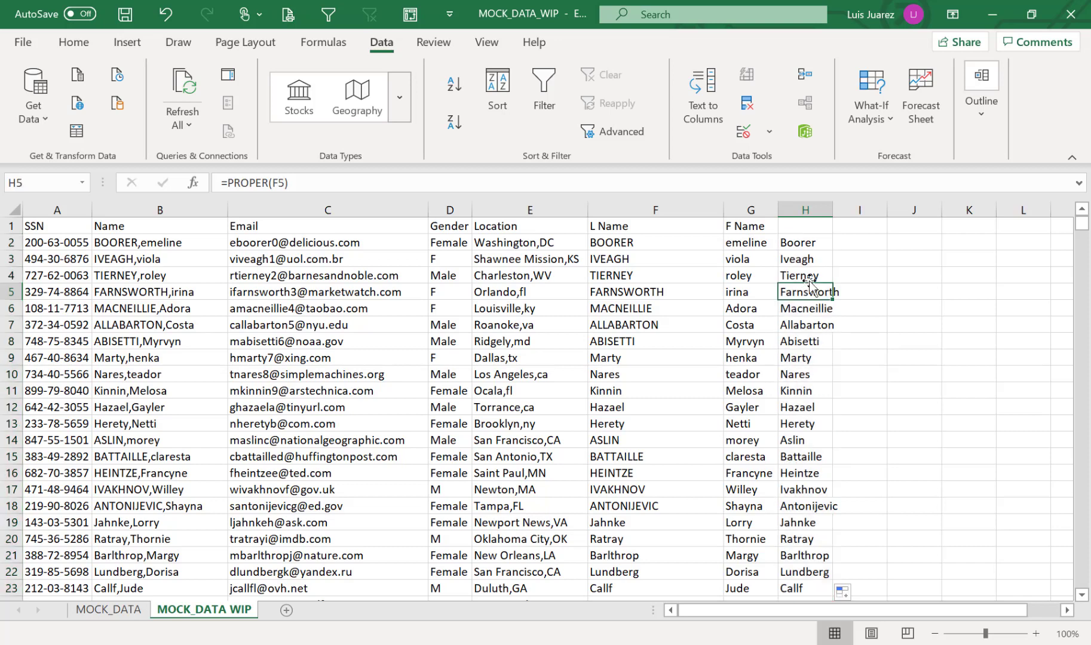
left_click(801, 259)
left_click(801, 331)
left_click(798, 386)
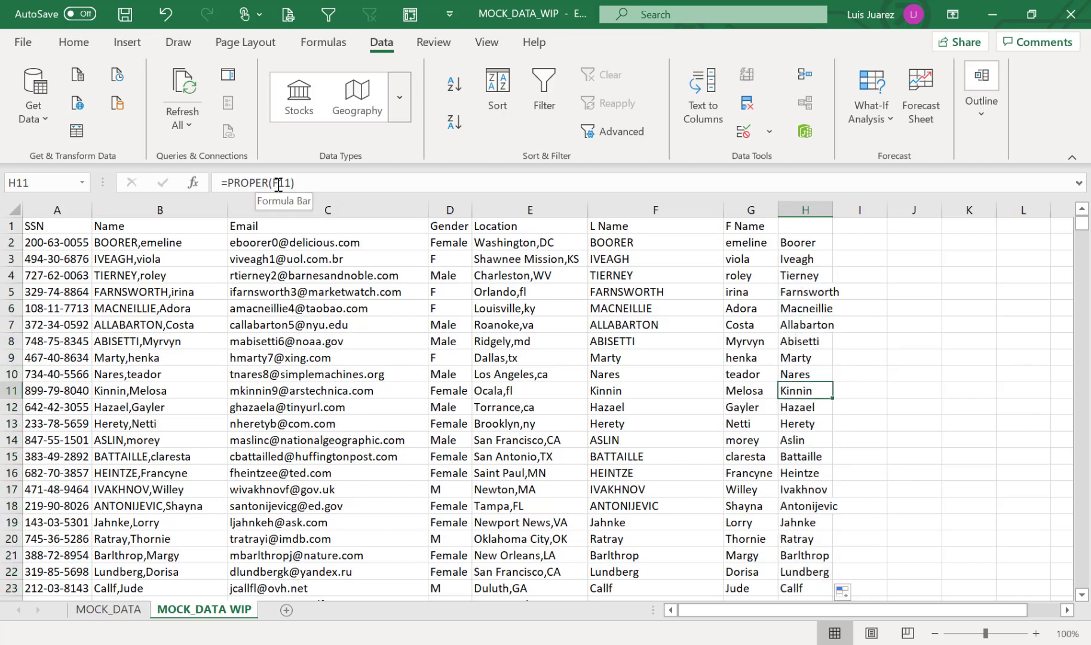
- Copy column H and paste it over itself with Paste Special set to Values
left_click(807, 210)
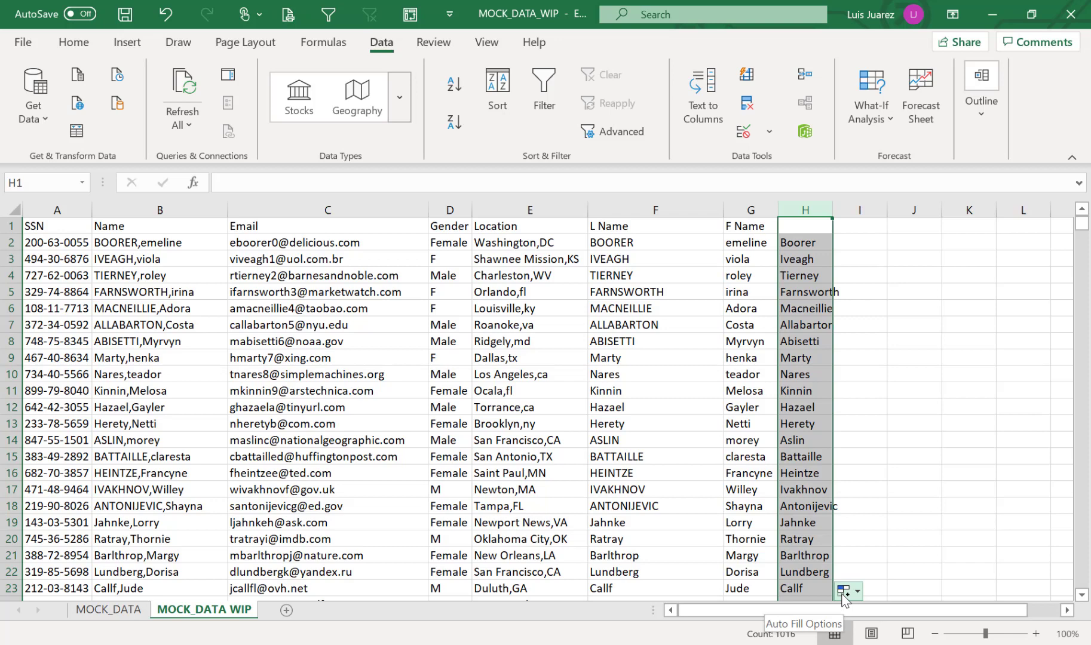
key("ctrl+c")
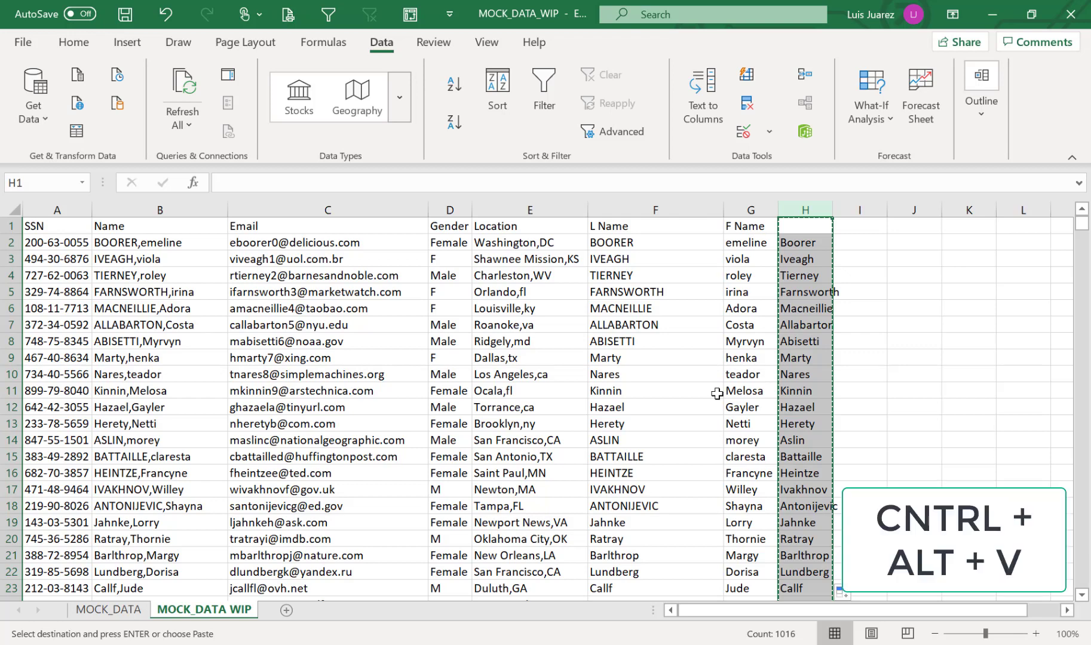
key("ctrl+alt+v")
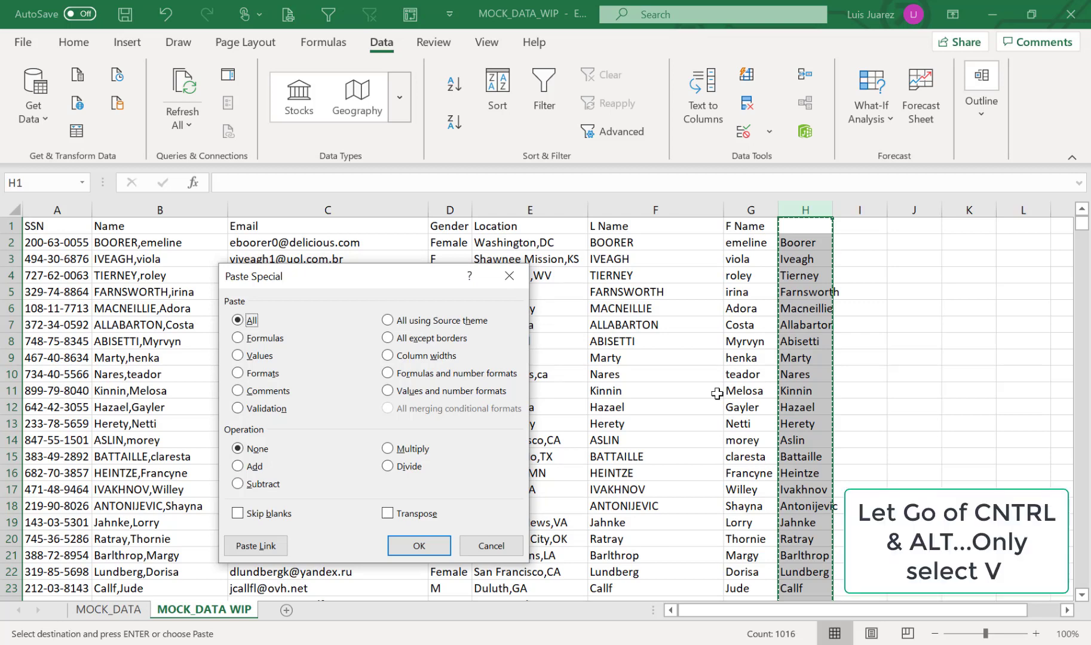
key("v")
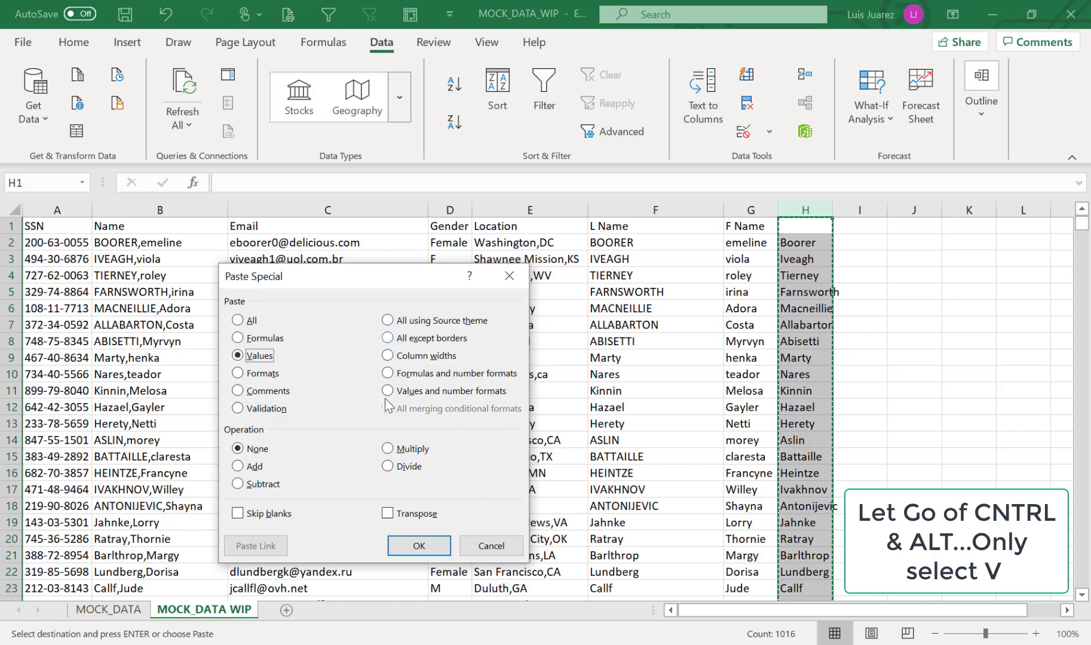
left_click(413, 547)
- Check several cells in column H to see whether they hold plain text or formulas
left_click(798, 257)
left_click(814, 205)
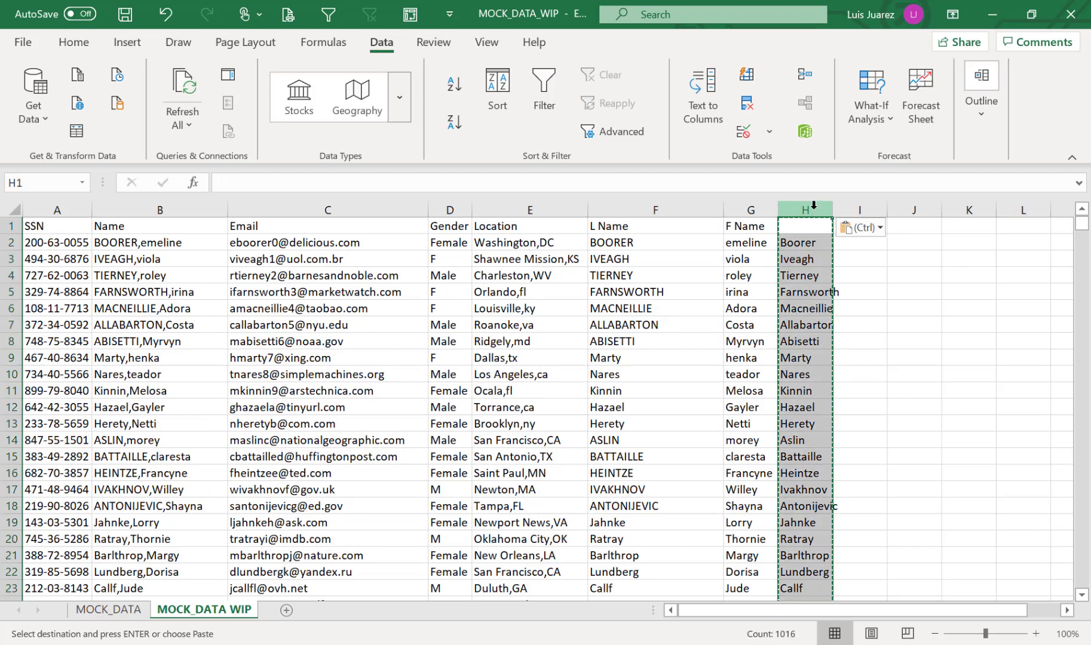
left_click(808, 258)
left_click(807, 306)
left_click(806, 344)
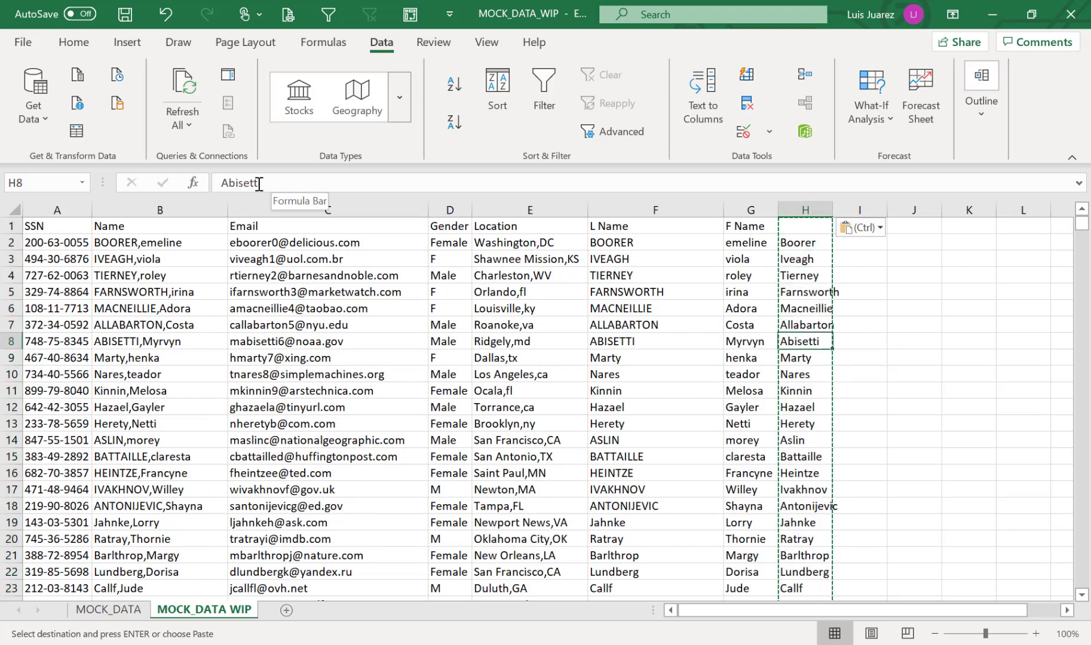
left_click(820, 410)
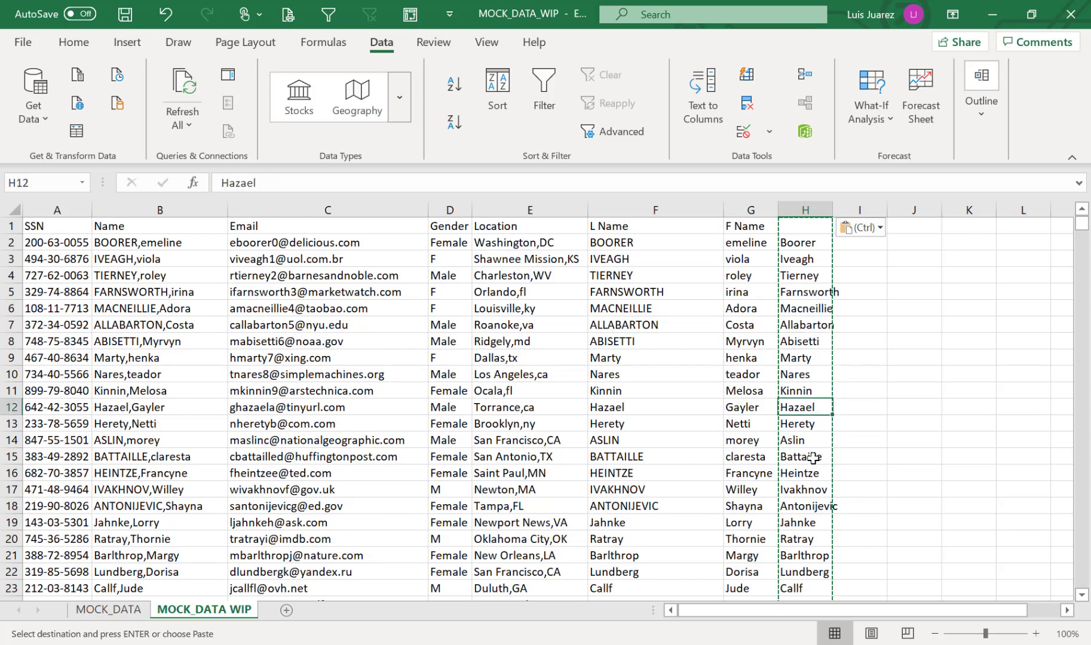
left_click(813, 458)
left_click(810, 504)
left_click(810, 211)
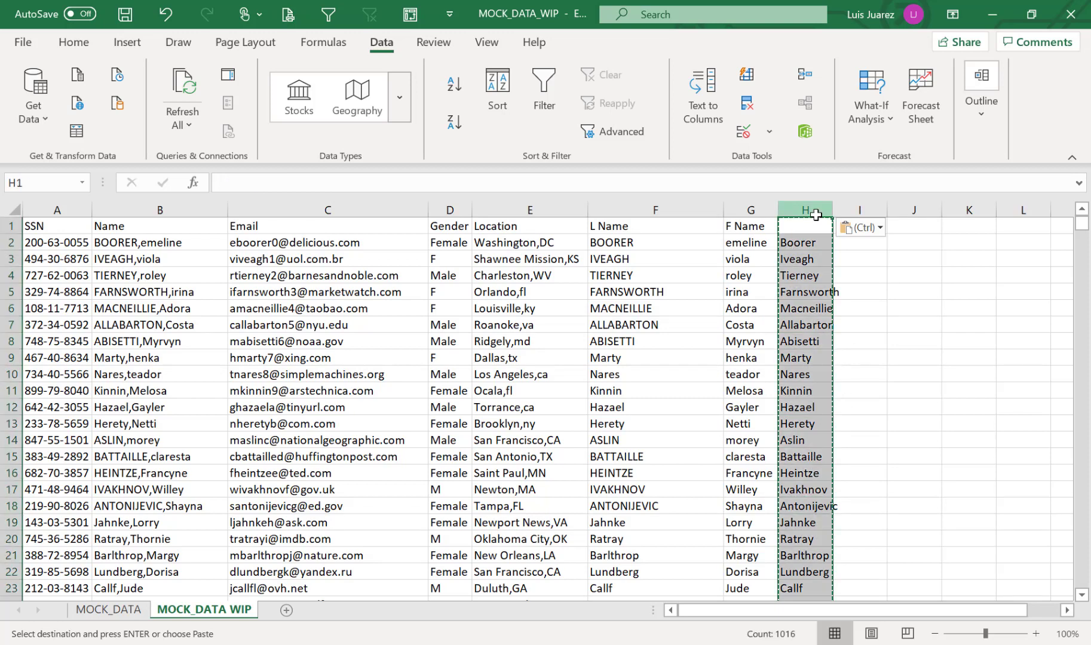
- Move the "L Name" header from F1 to H1 above the proper-case last names
left_click(655, 210)
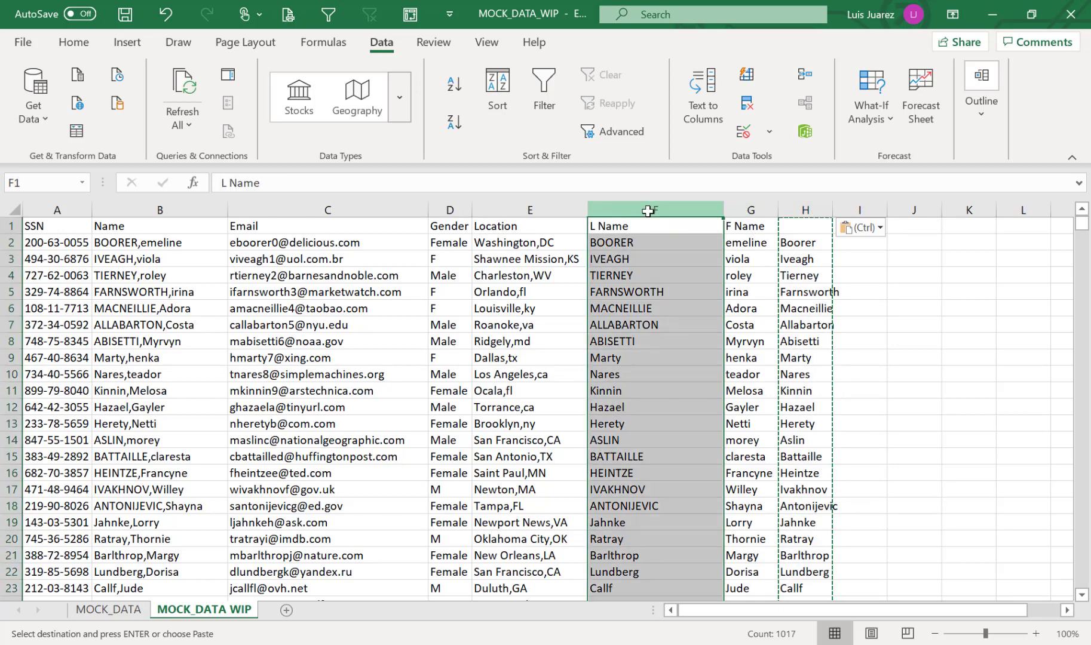
left_click(678, 227)
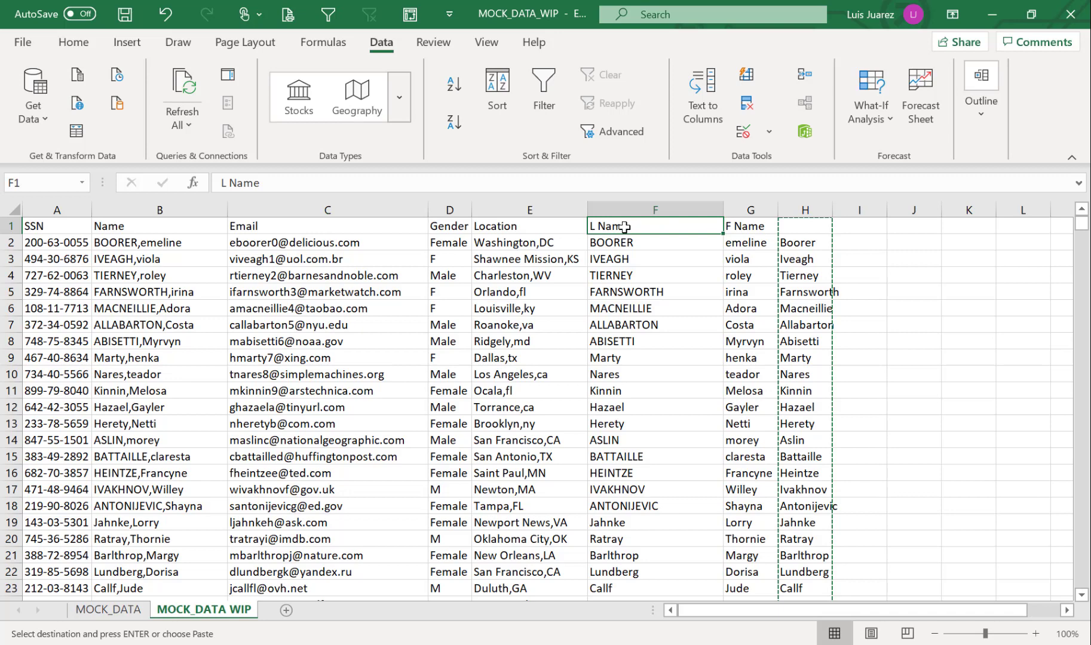
key("ctrl+c")
left_click(806, 227)
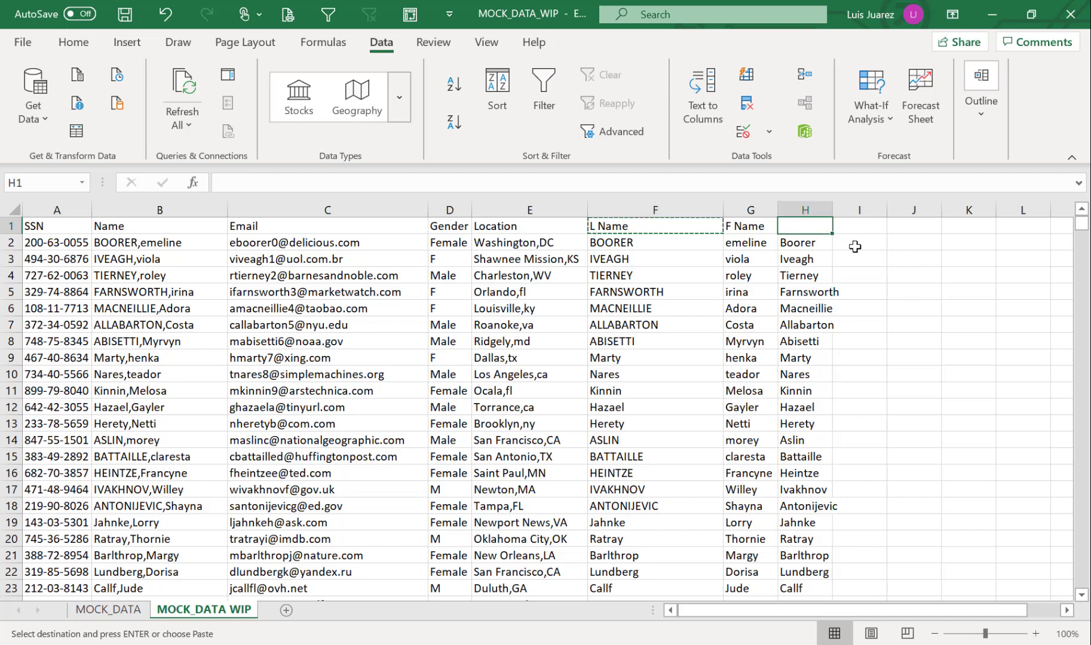
key("ctrl+v")
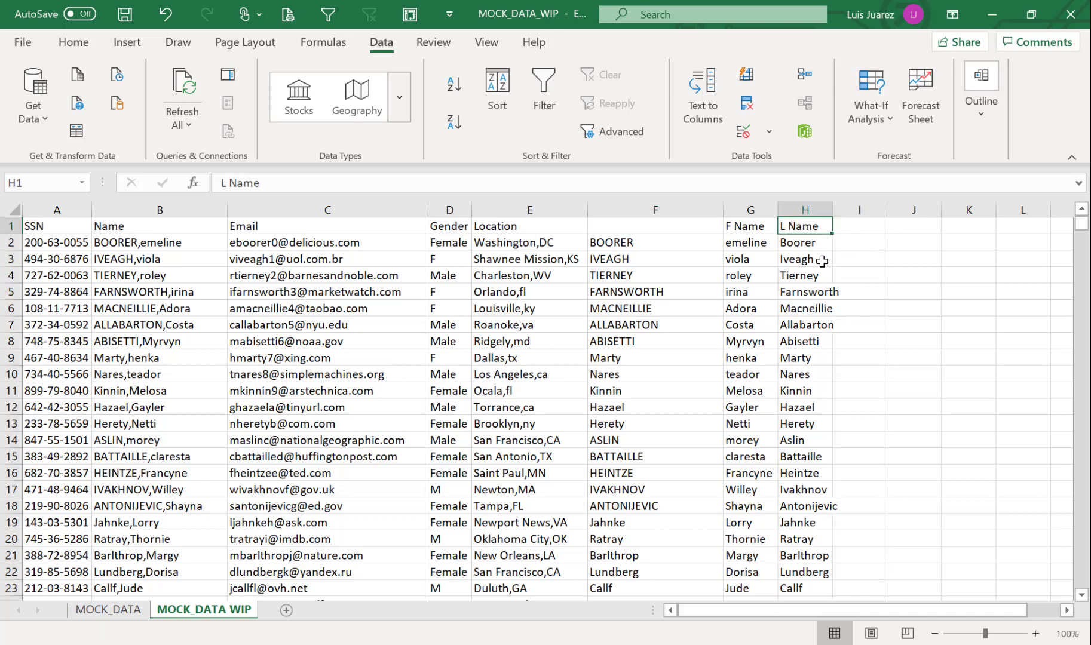
- Delete column F containing the original last names in mixed capitalization
left_click(808, 210)
left_click(668, 210)
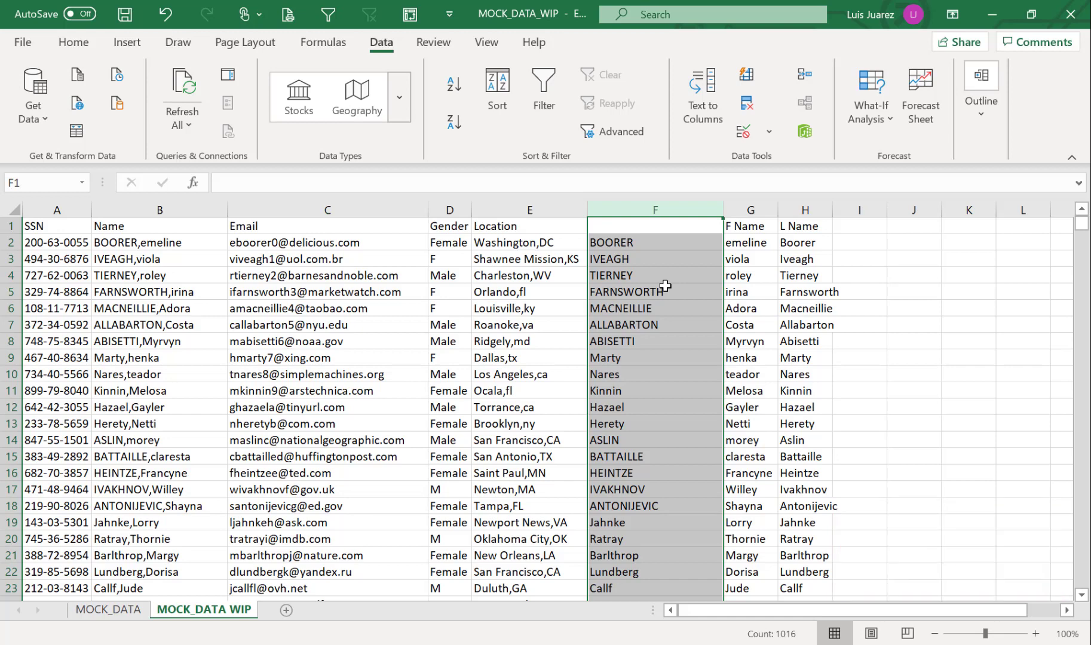
key("ctrl+minus")
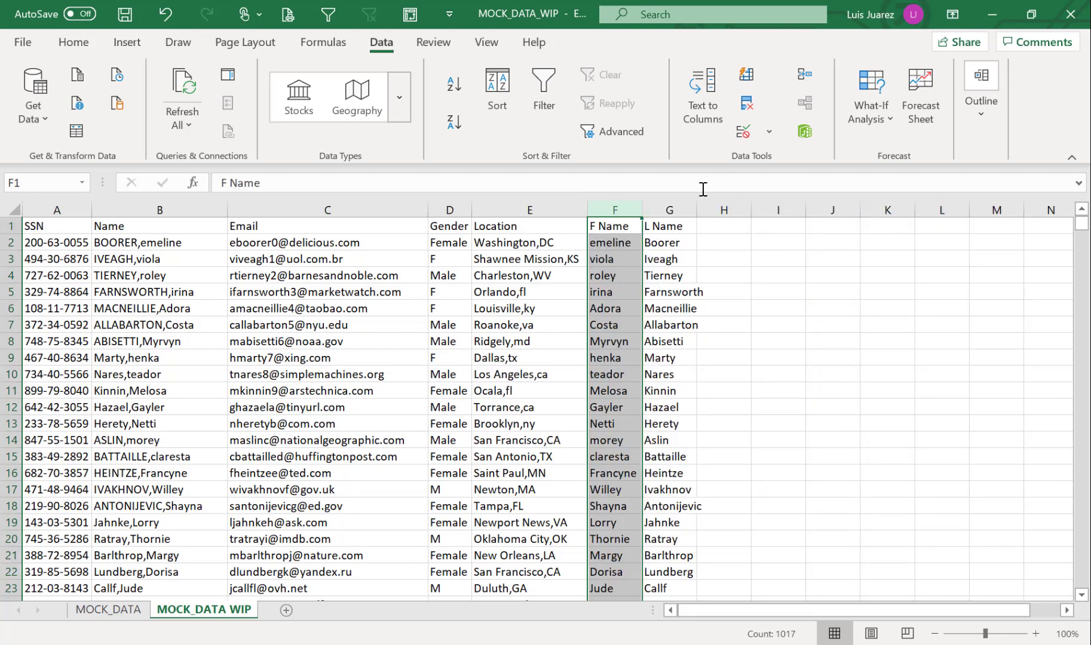
- Review the first names in column F and enter the formula =PROPER(F2) in H2 to convert the first one to proper case
left_click(680, 209)
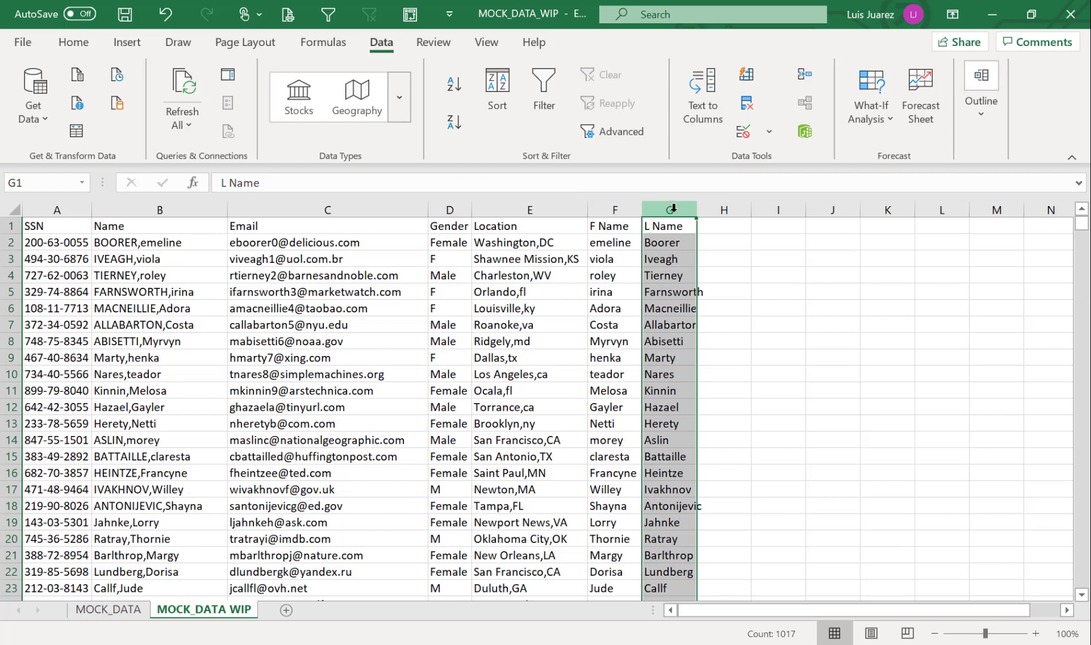
left_click(629, 209)
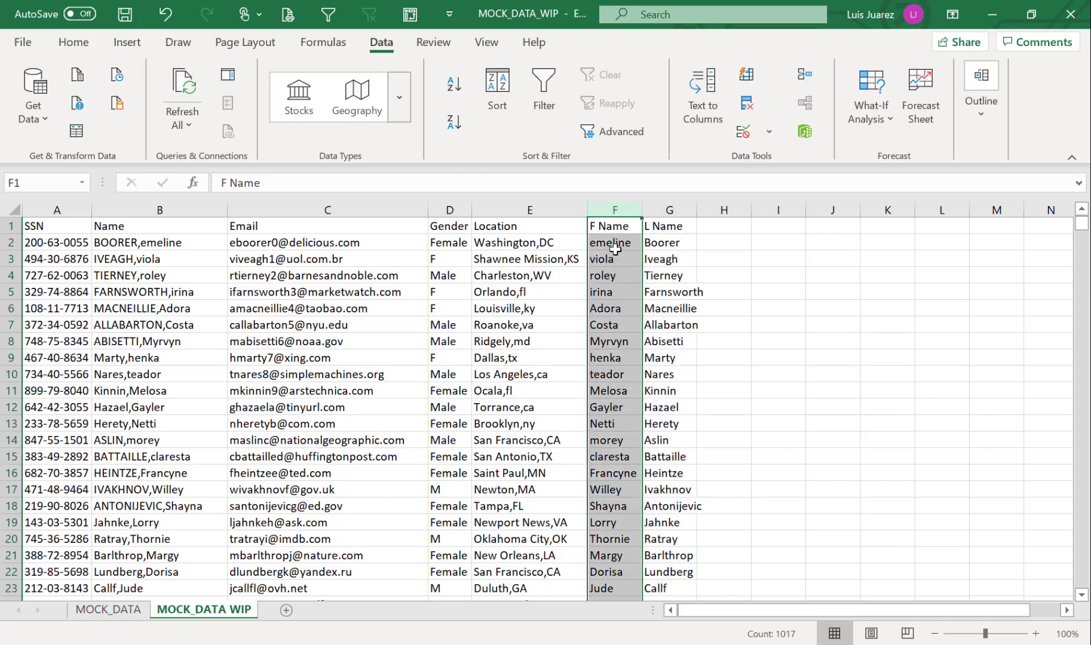
left_click_drag(617, 242, 611, 523)
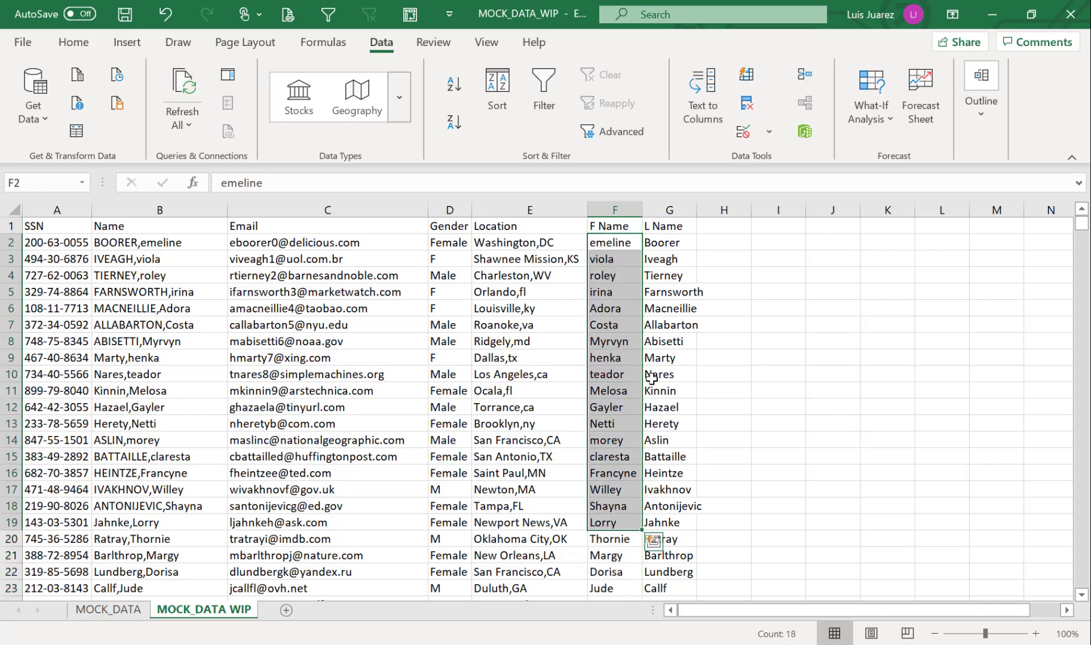
left_click(723, 245)
type("=")
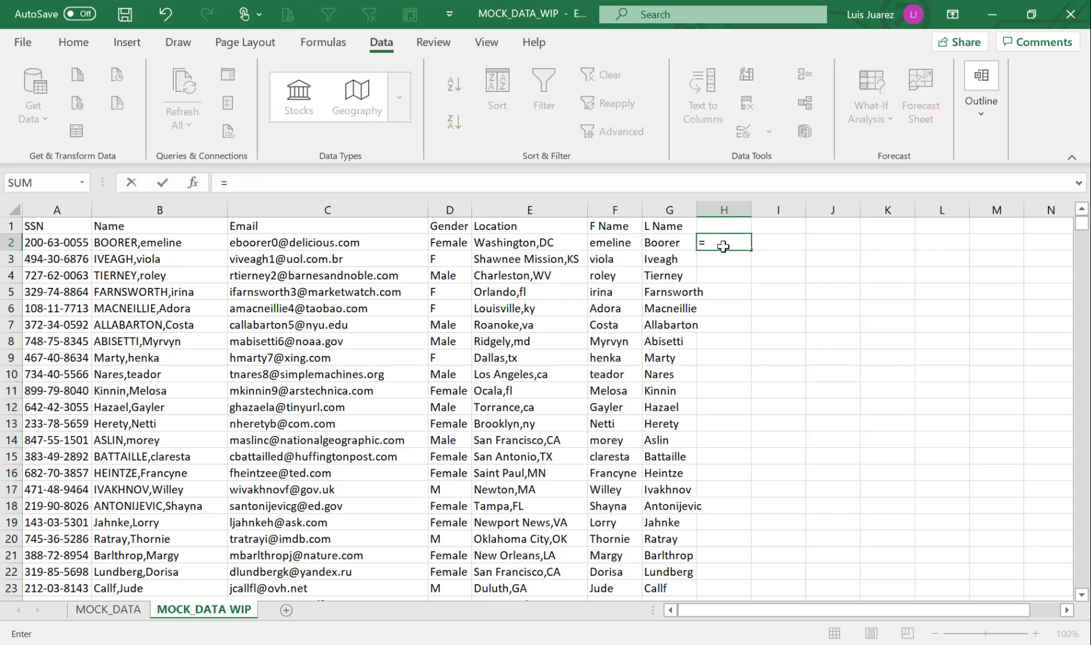
type("prop")
key("Tab")
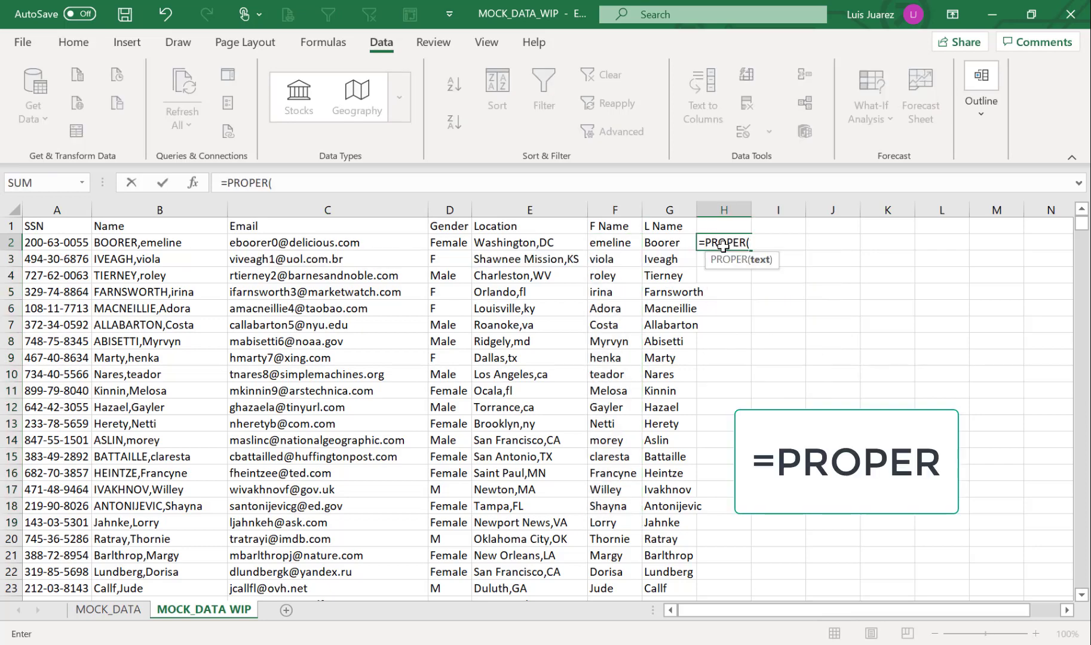
left_click(612, 242)
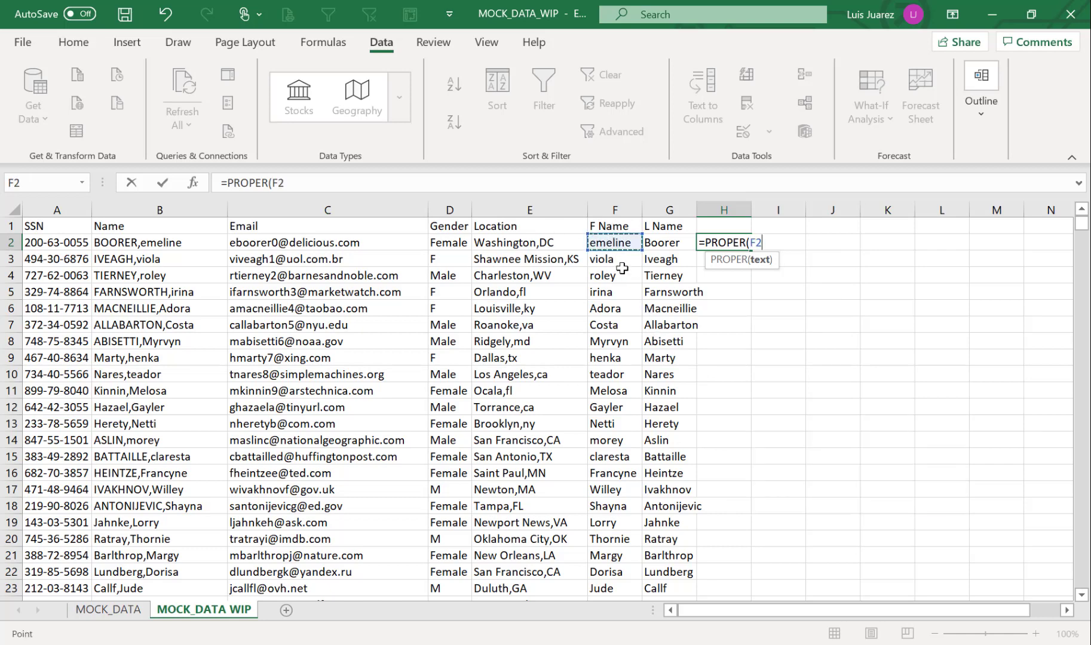
type(")")
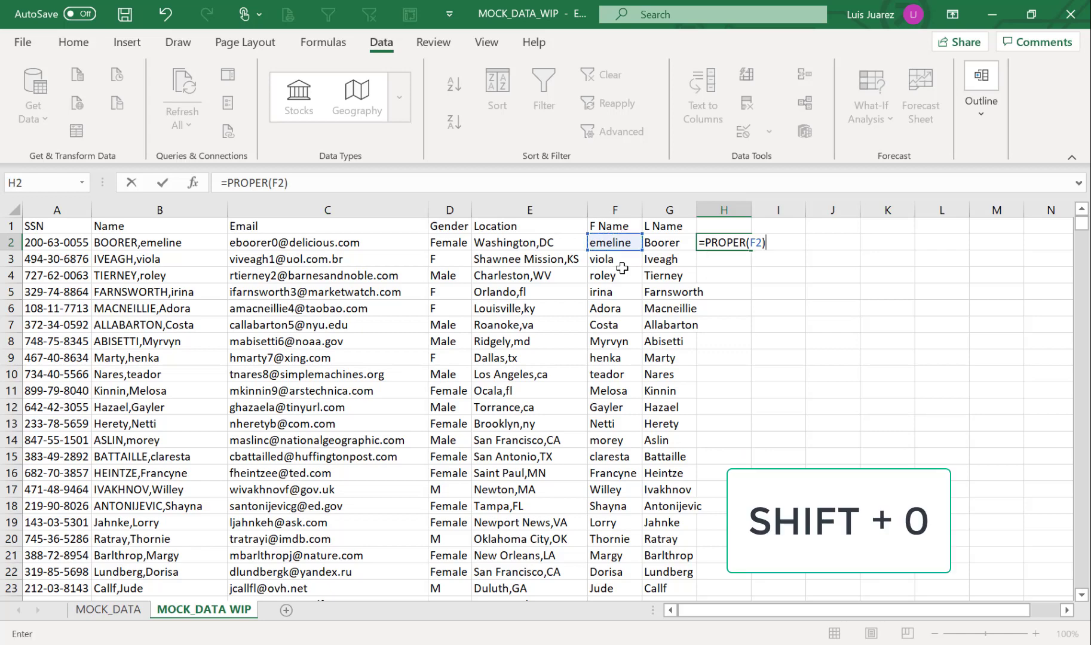
key("ctrl+Return")
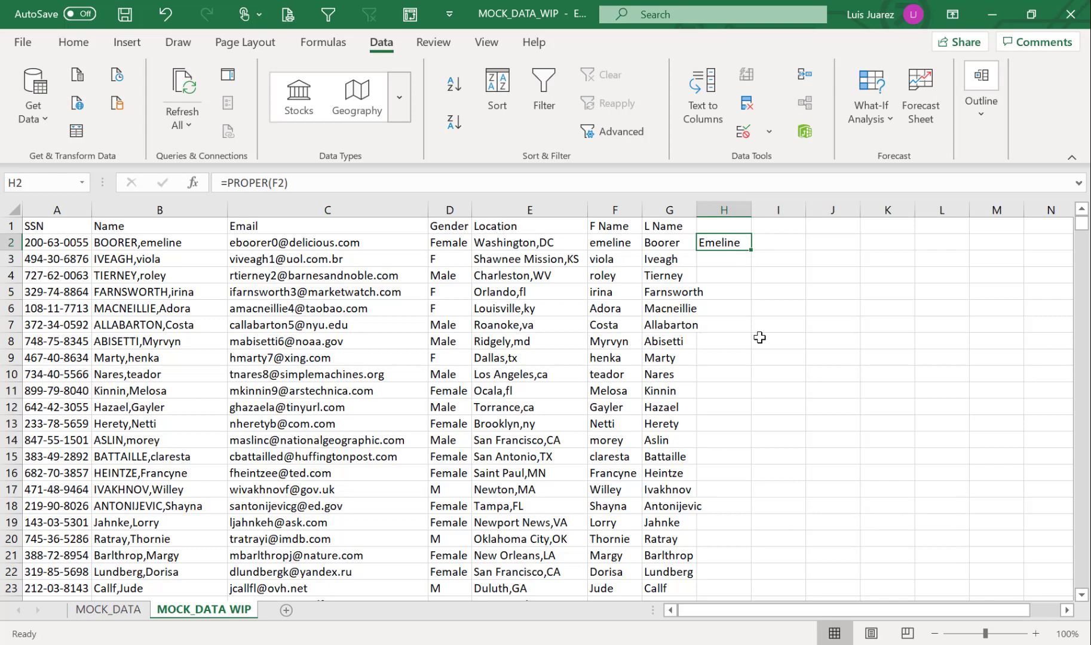
- Fill the PROPER formula from H2 down column H and replace the formulas with their plain values
double_click(752, 252)
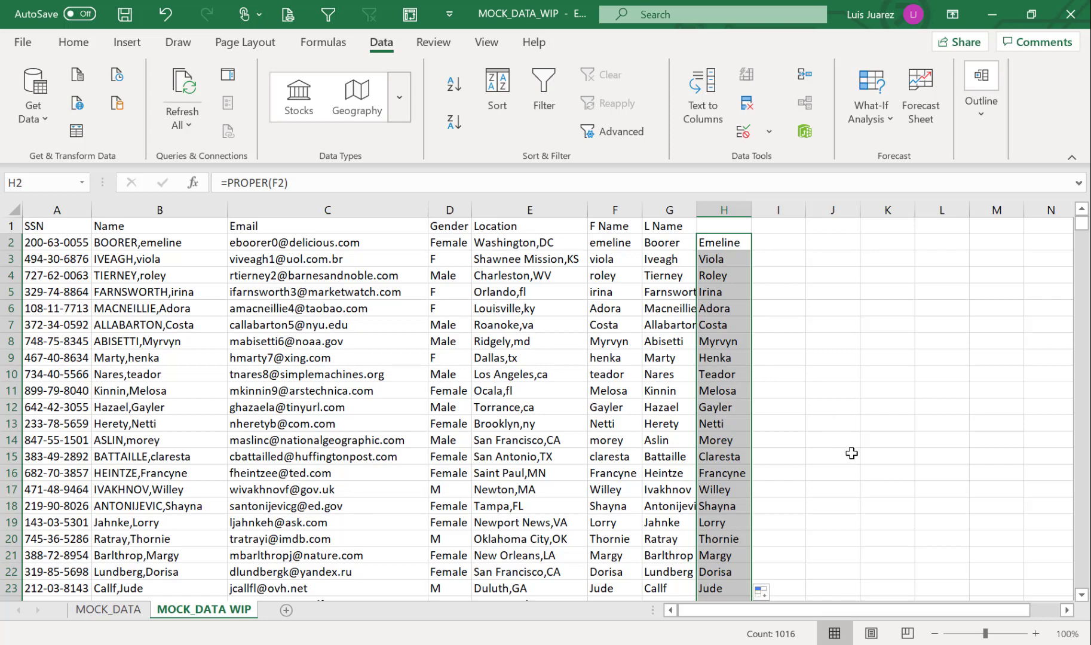
key("ctrl+c")
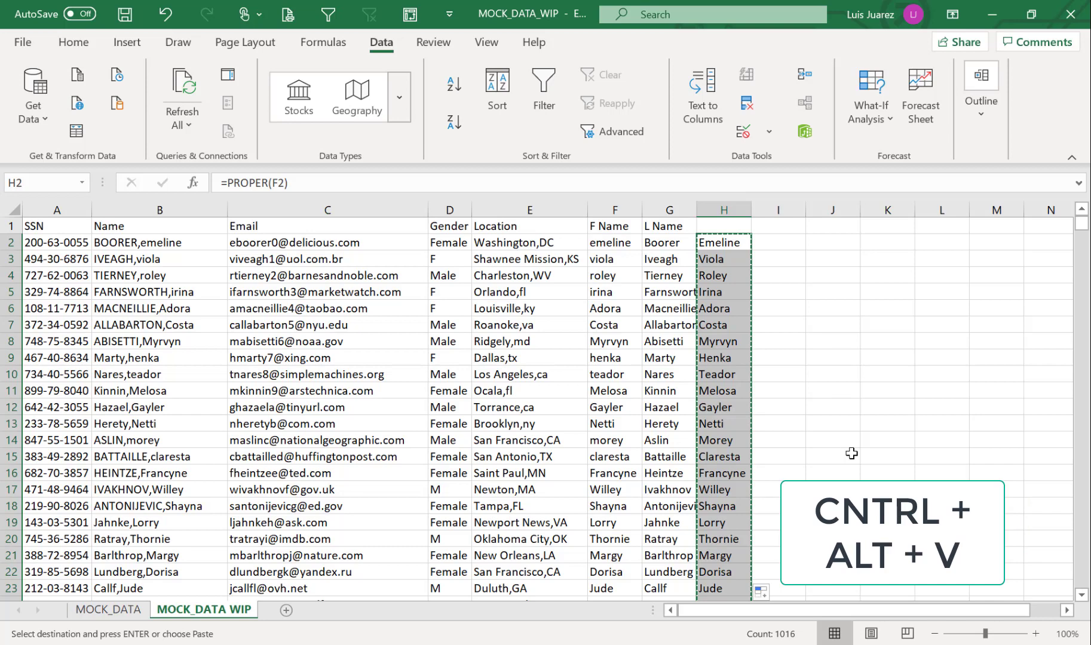
key("ctrl+alt+v")
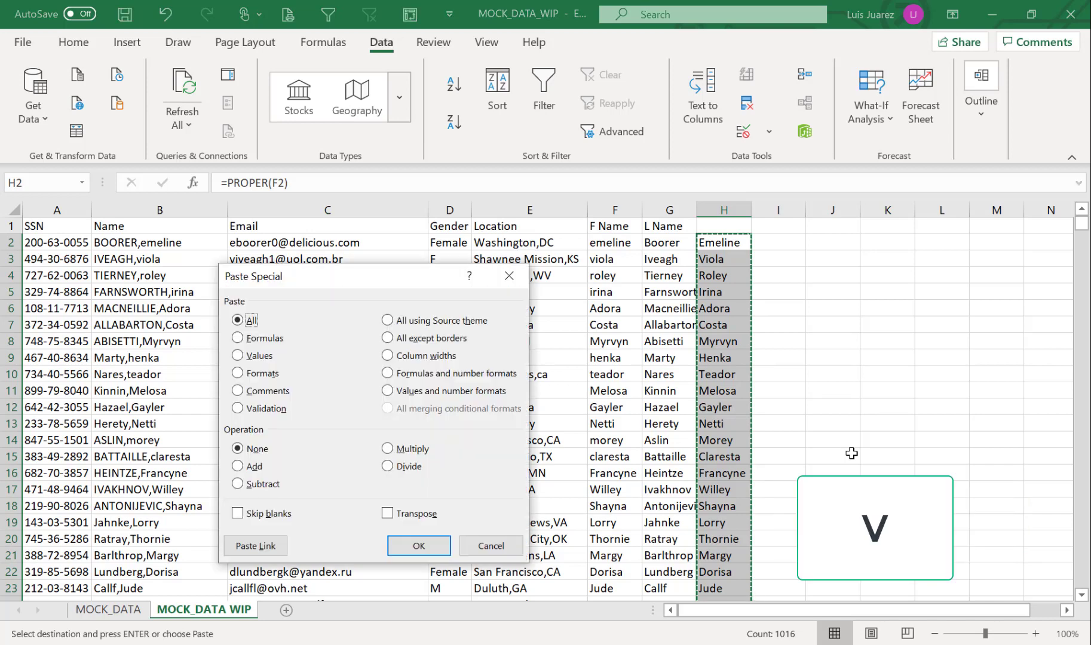
key("v")
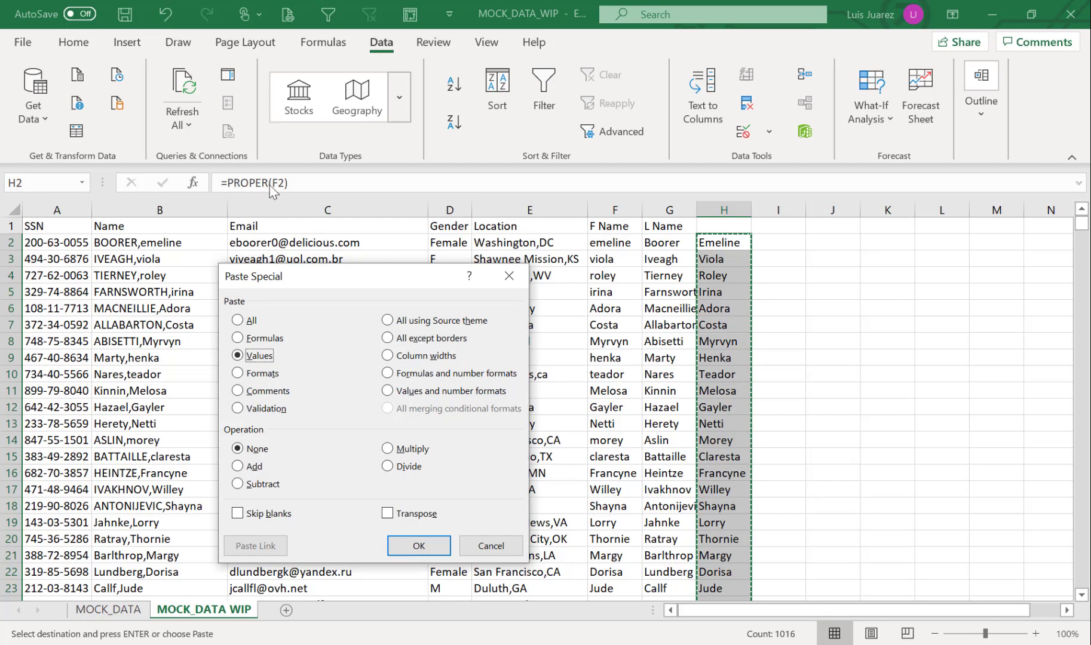
key("Return")
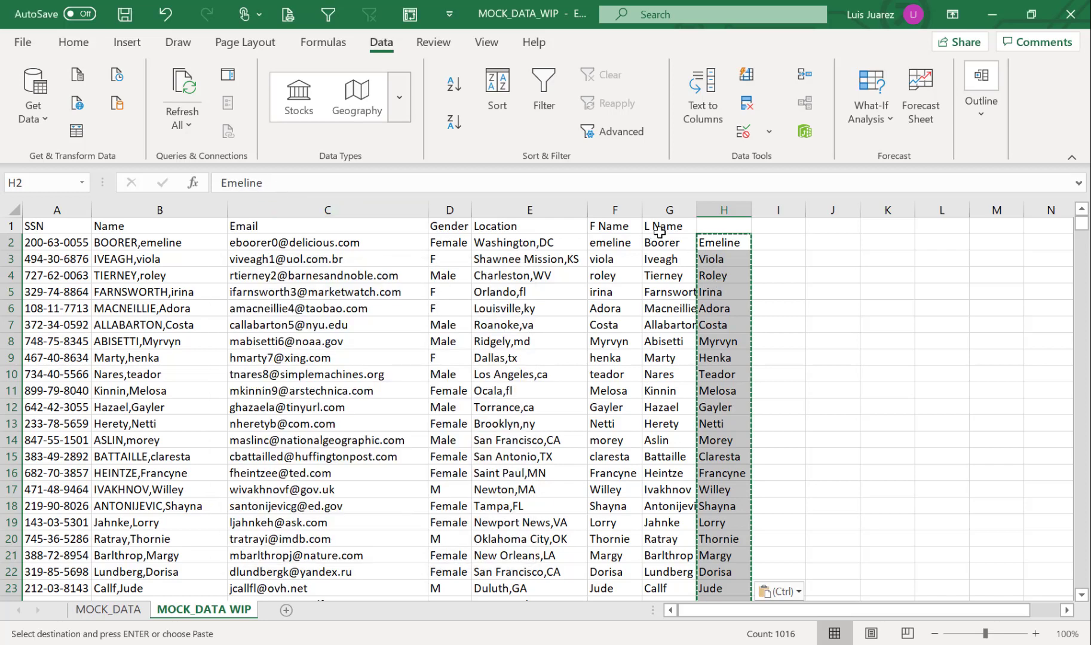
- Move the "F Name" header from F1 to H1 above the proper-case first names
left_click(628, 227)
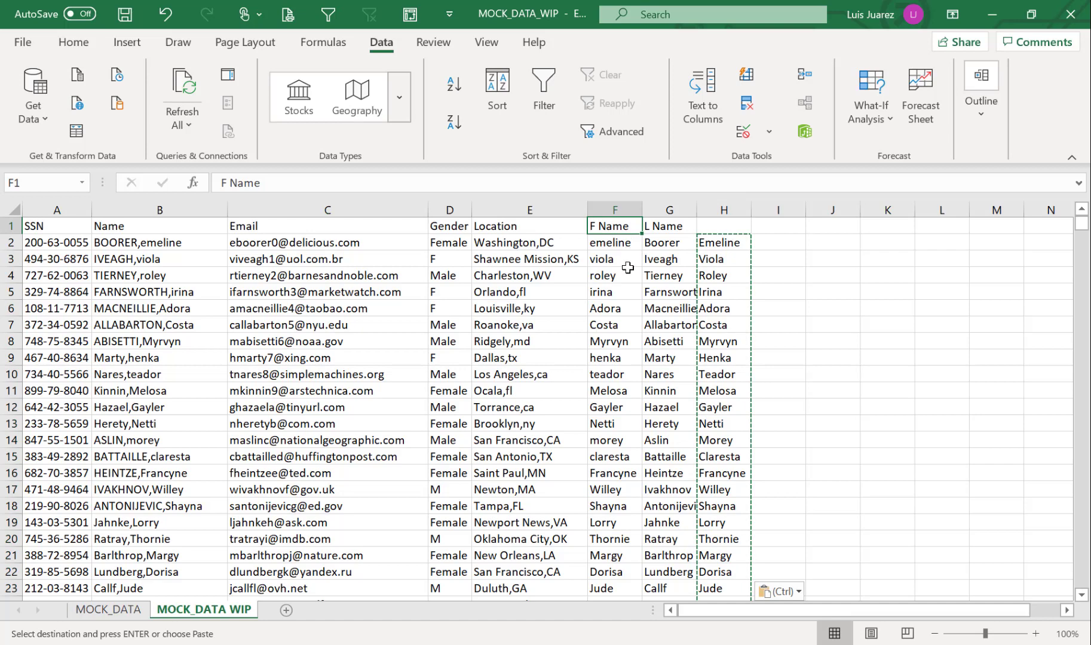
key("ctrl+c")
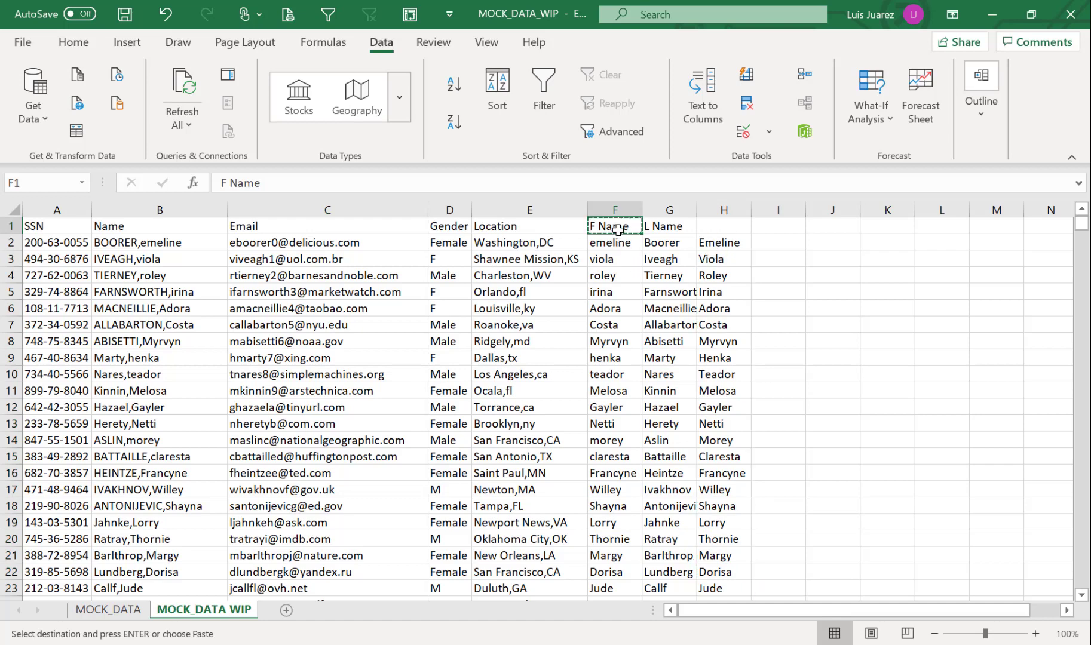
left_click(717, 228)
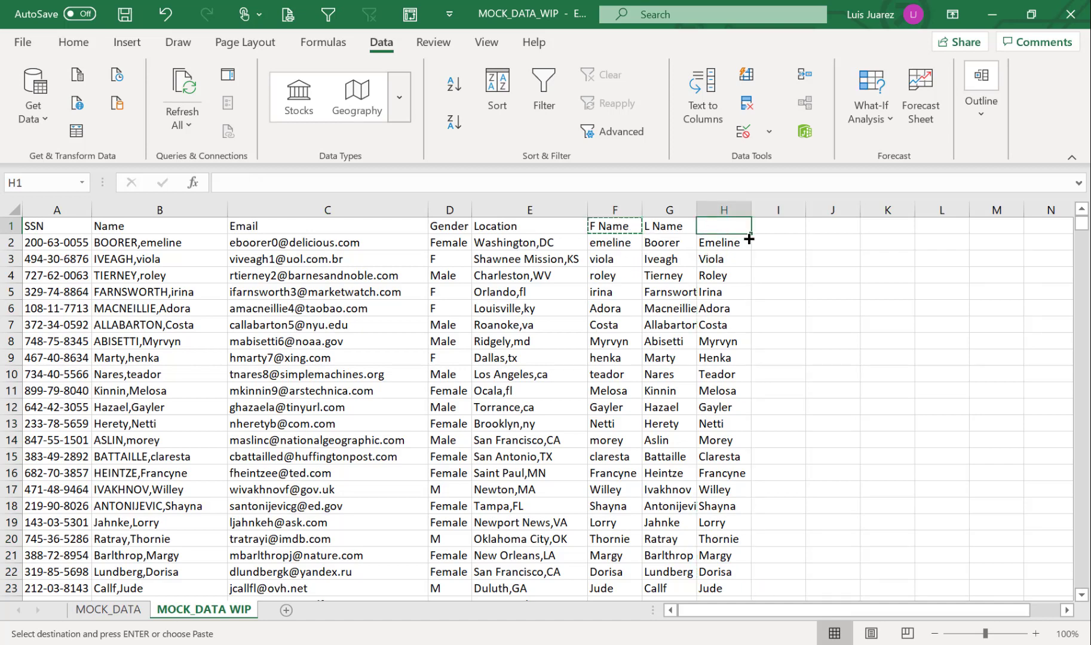
key("ctrl+v")
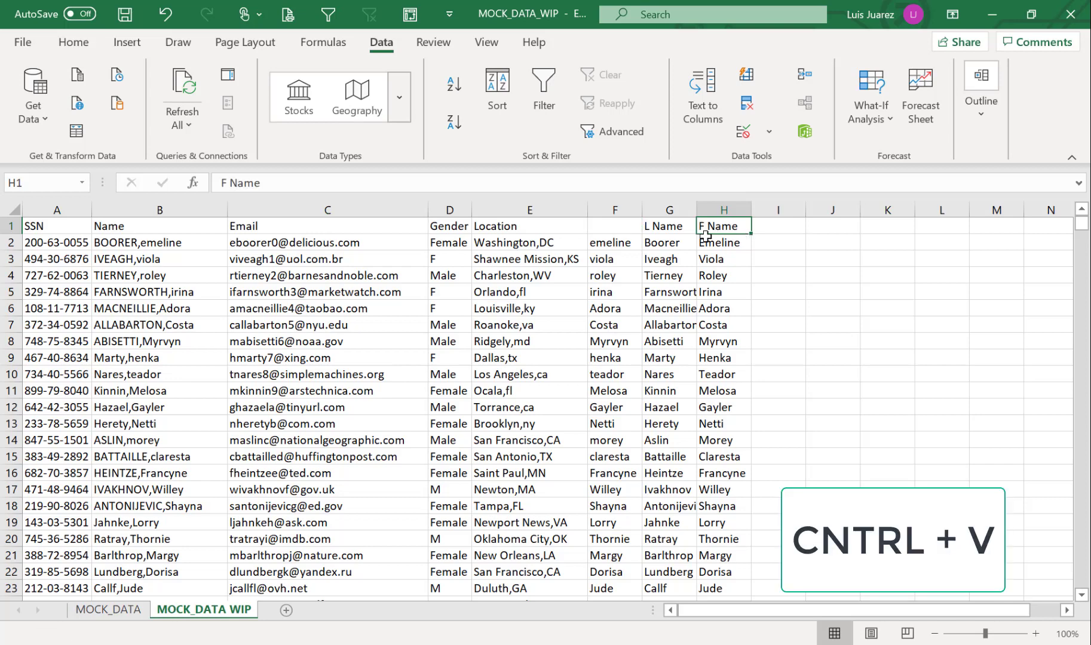
- Delete column F containing the original first names in mixed capitalization
left_click(629, 210)
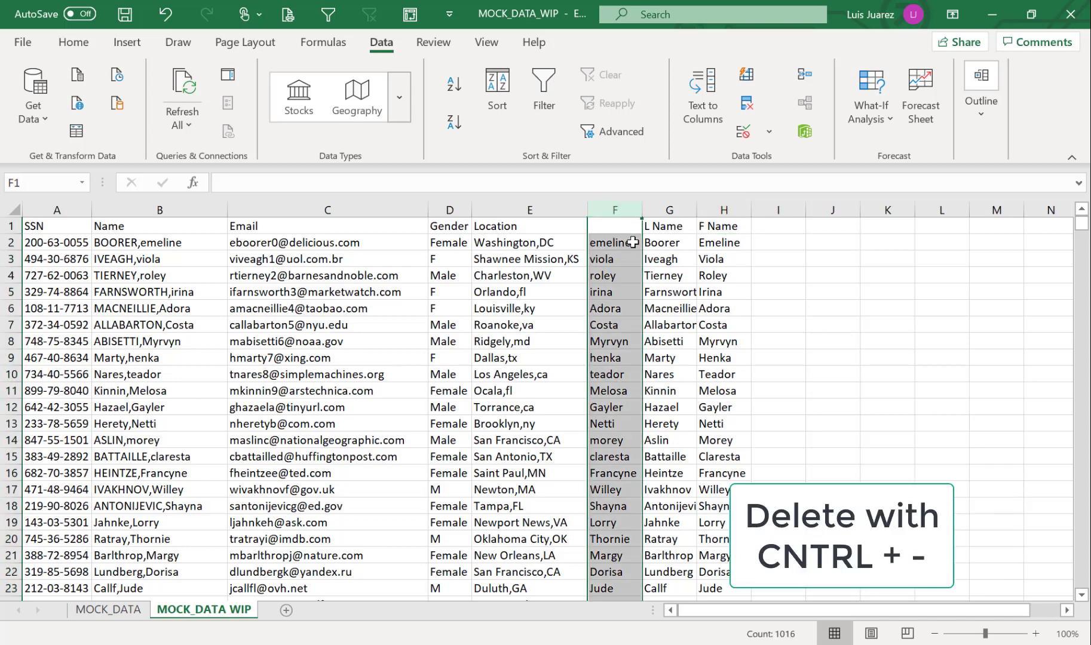
key("ctrl+minus")
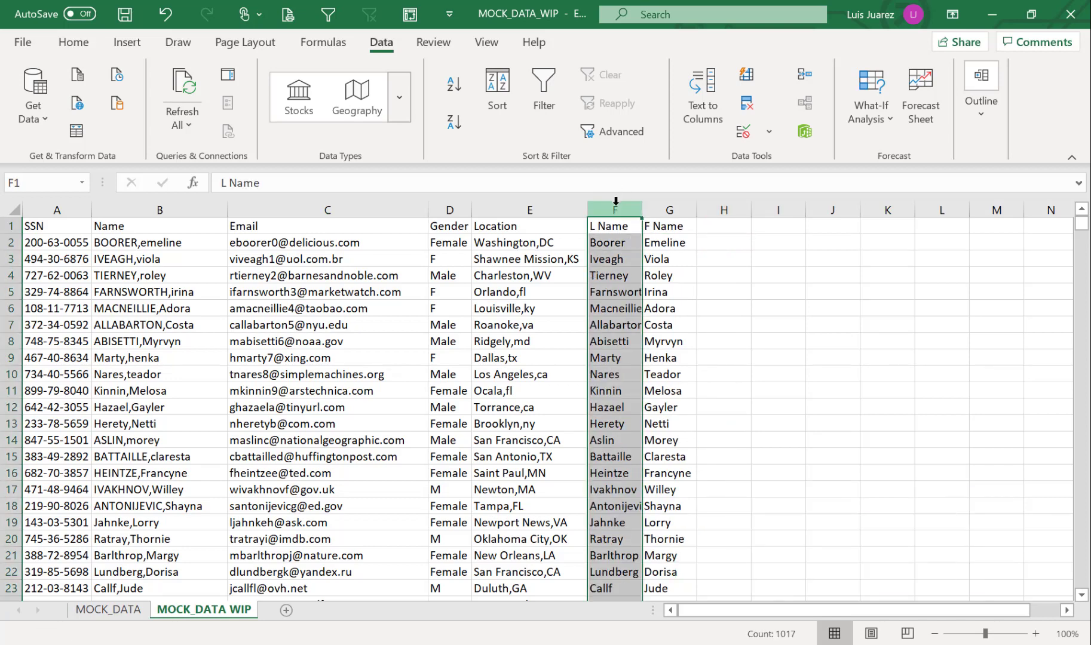
left_click(663, 210)
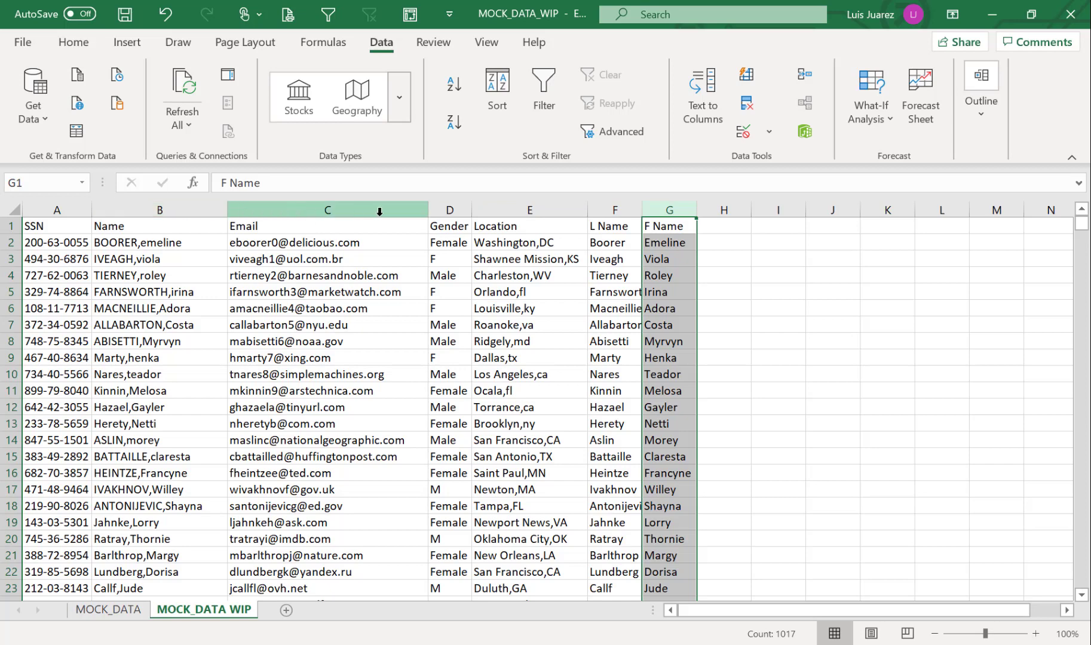
- Copy the entire Location column E into column H
left_click(538, 209)
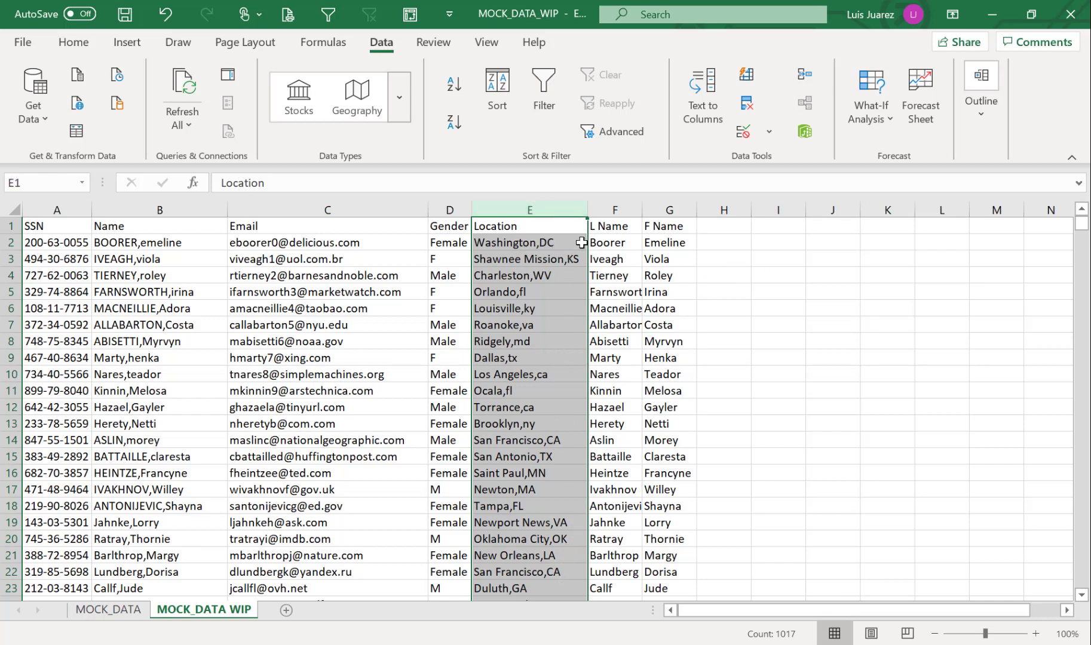
key("ctrl+c")
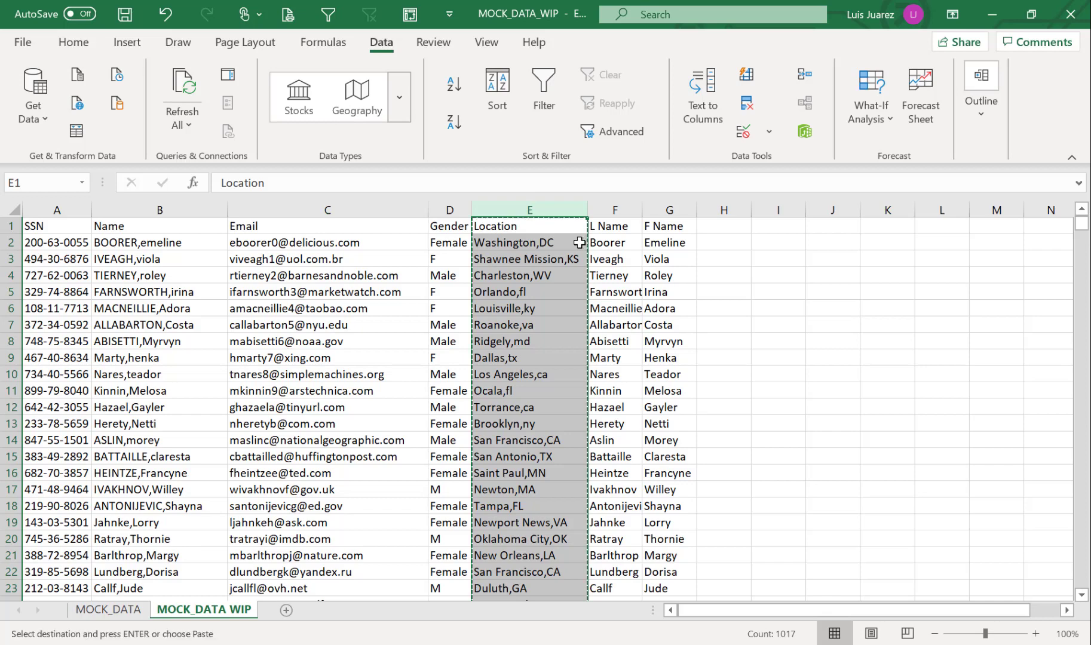
left_click(716, 229)
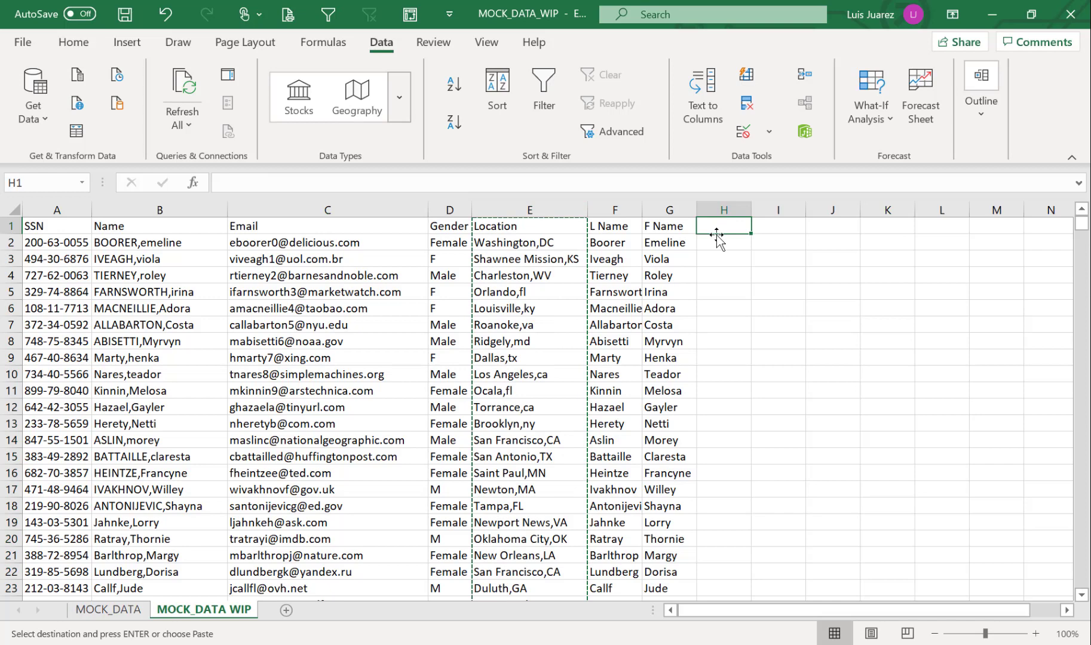
key("ctrl+v")
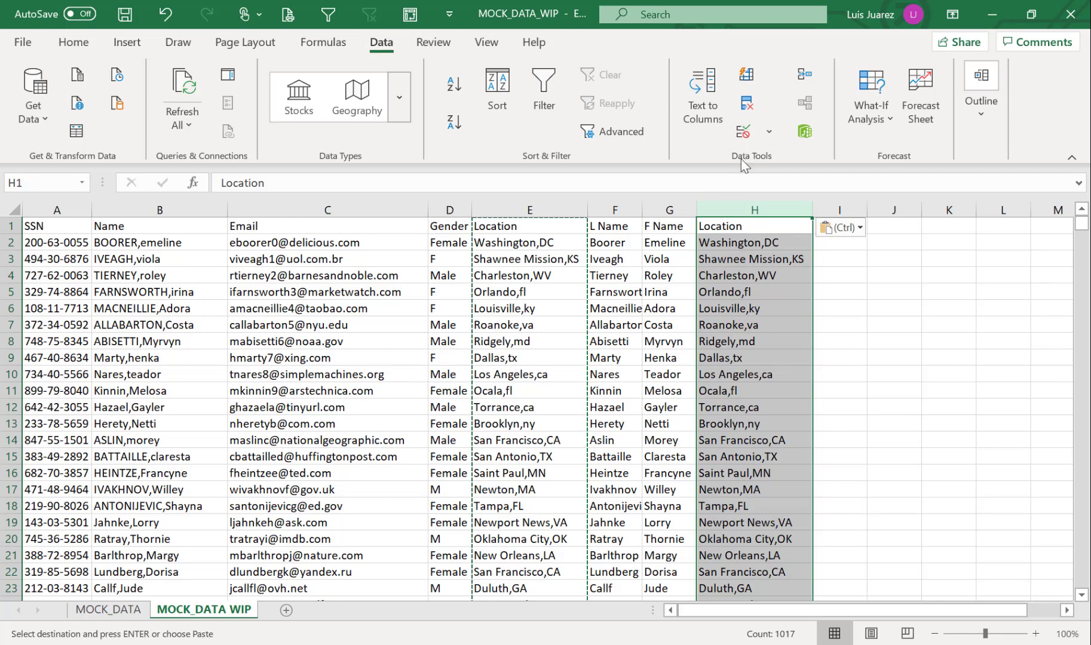
- Try splitting the copied Location column H with fixed-width Text to Columns, placing a break after the second character
left_click(711, 98)
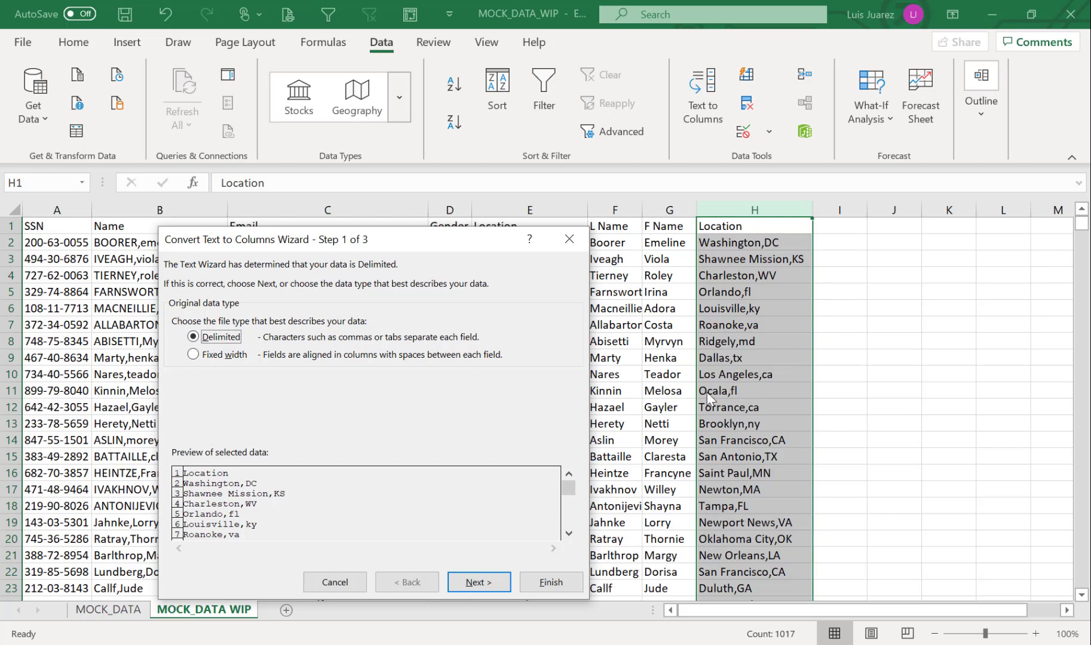
left_click(225, 355)
left_click(479, 584)
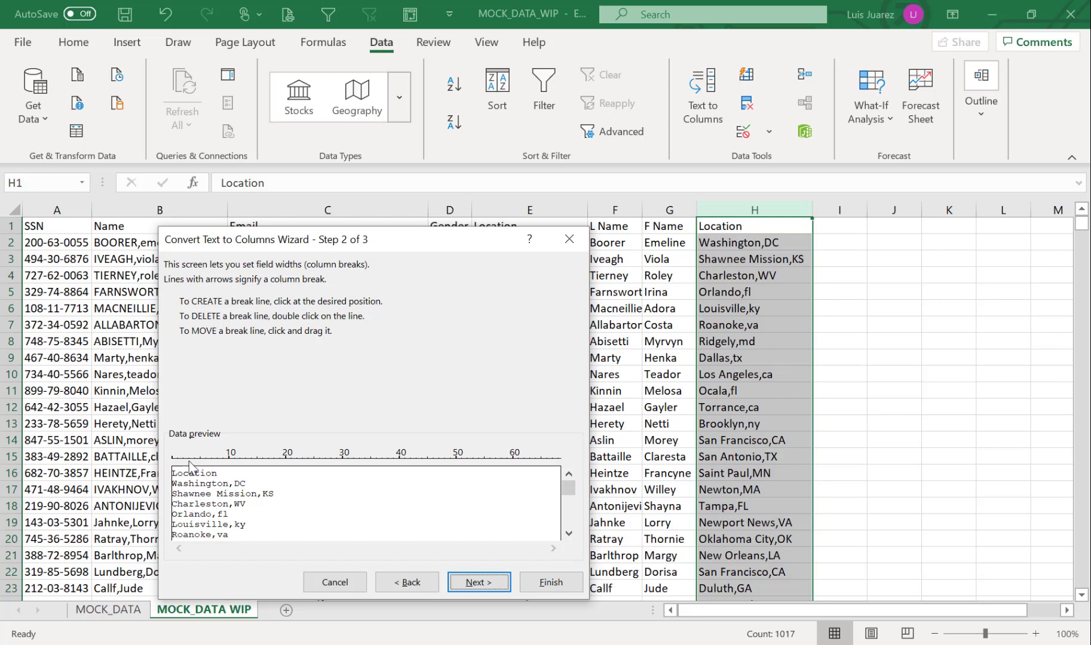
left_click(183, 469)
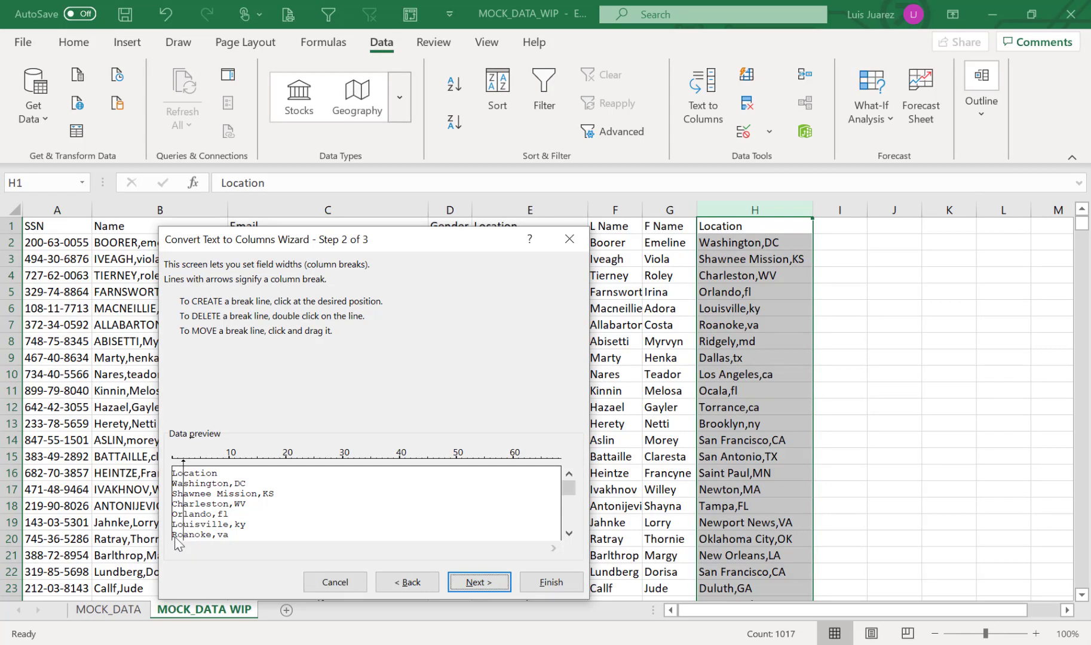
left_click(479, 582)
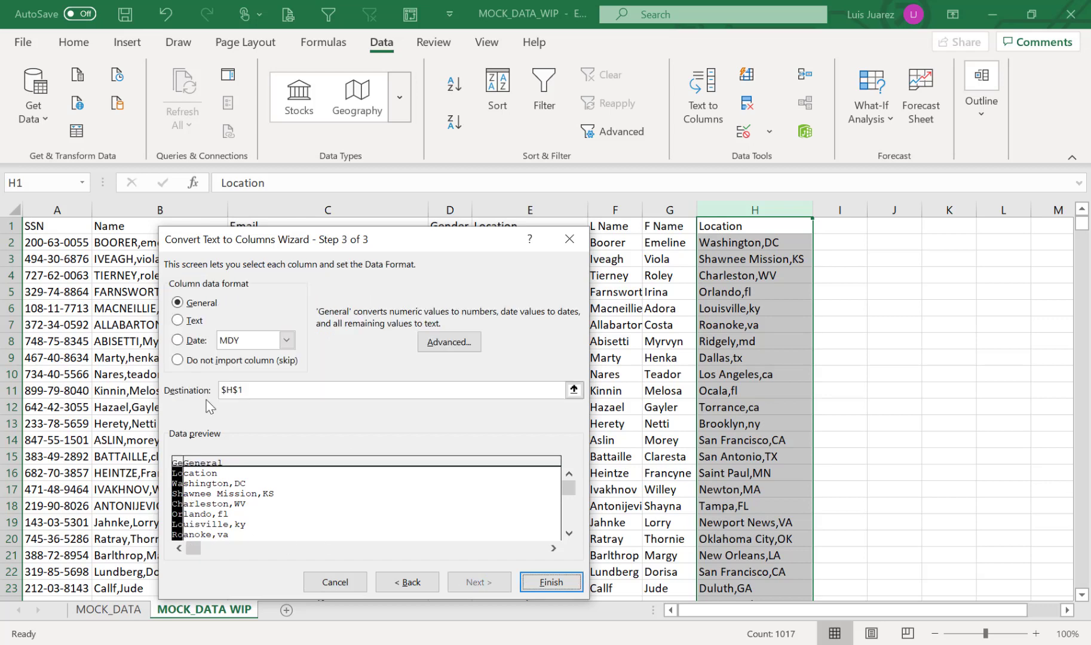
left_click(538, 583)
- Inspect the fragments in columns H and I, and undo the fixed-width split
left_click(777, 426)
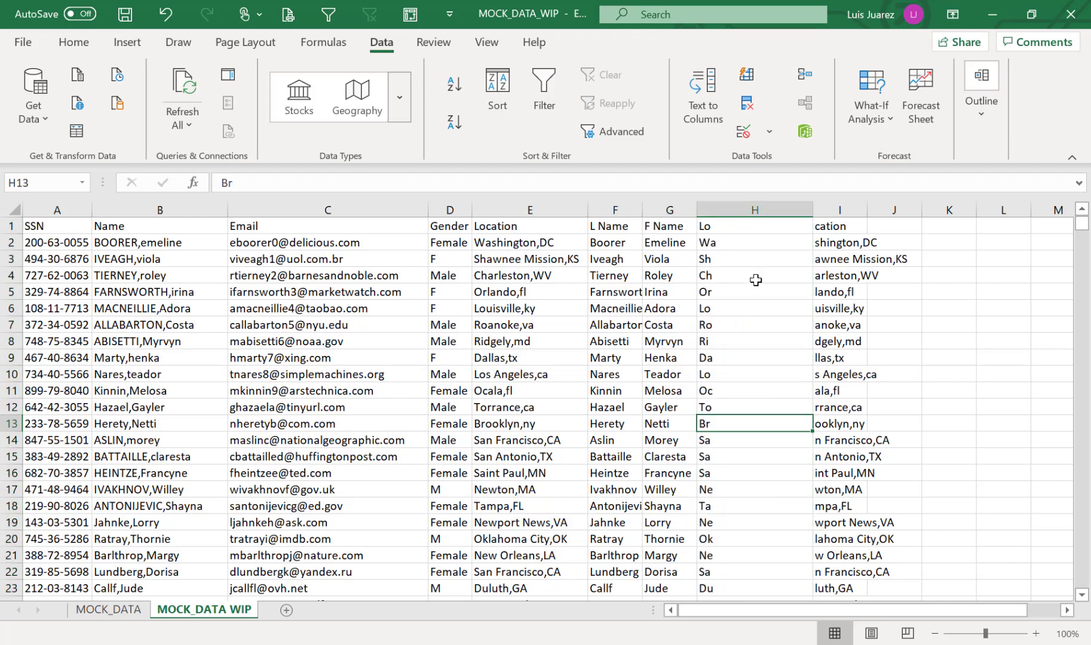
left_click(756, 243)
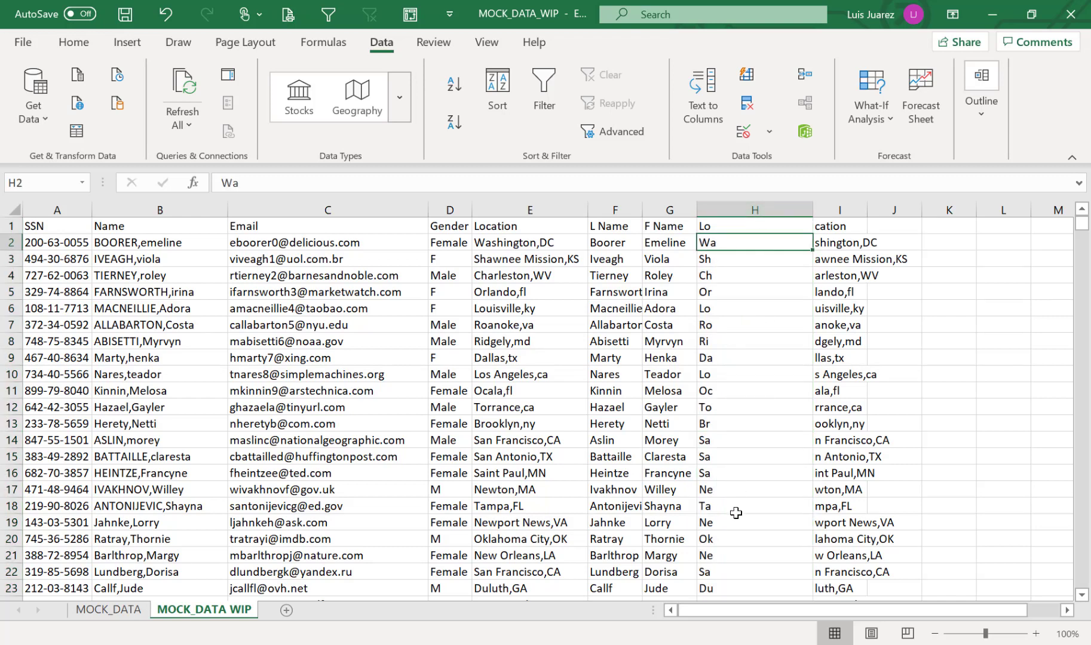
left_click(723, 344)
scroll(724, 392, "down", 11)
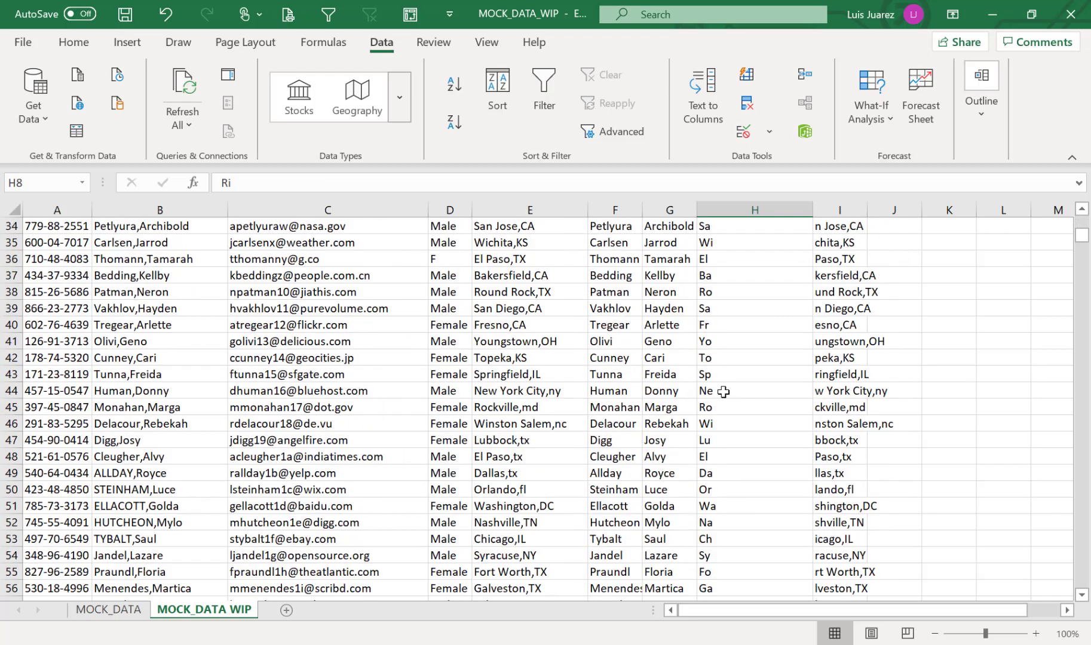
scroll(723, 392, "down", 8)
scroll(723, 392, "up", 19)
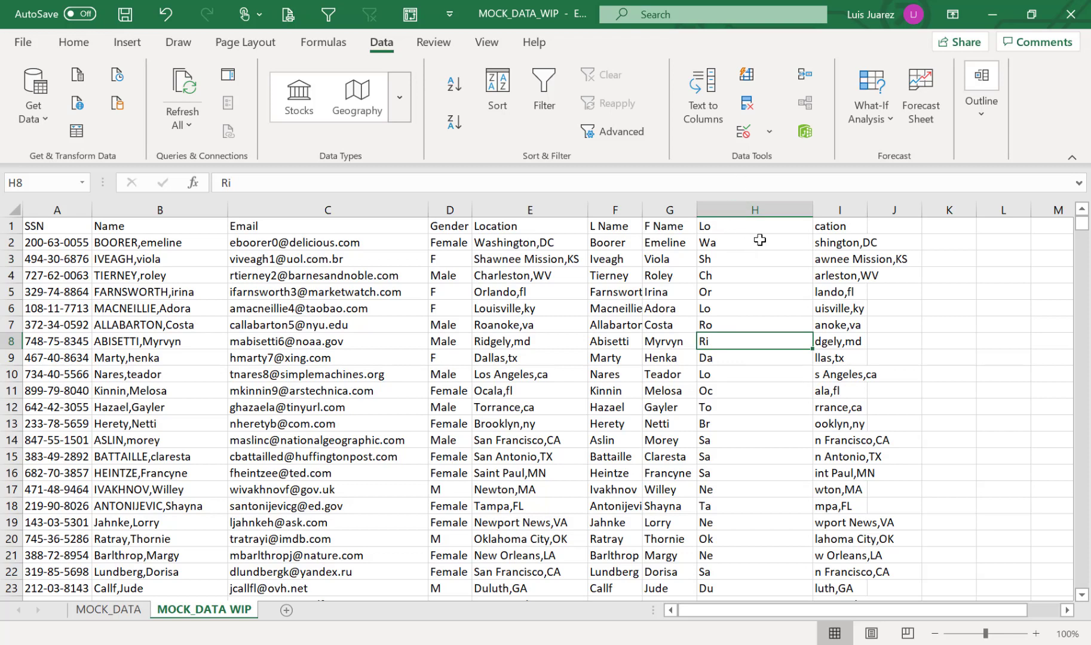
left_click(166, 13)
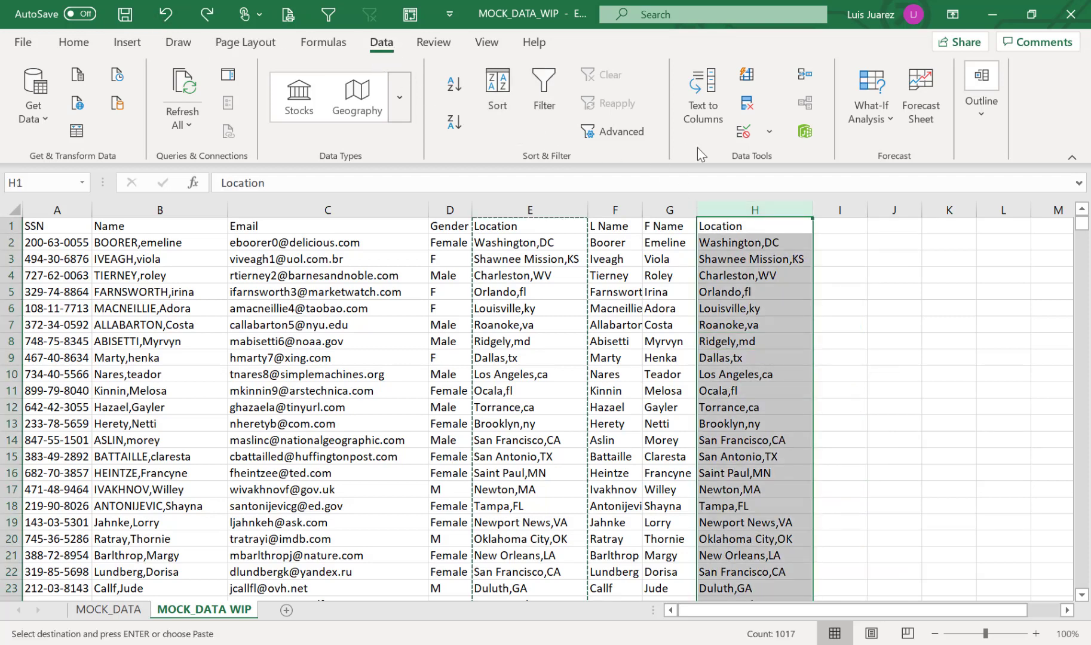
- Split the Location column H at the commas with delimited Text to Columns, using General format and destination $H$1
left_click(705, 116)
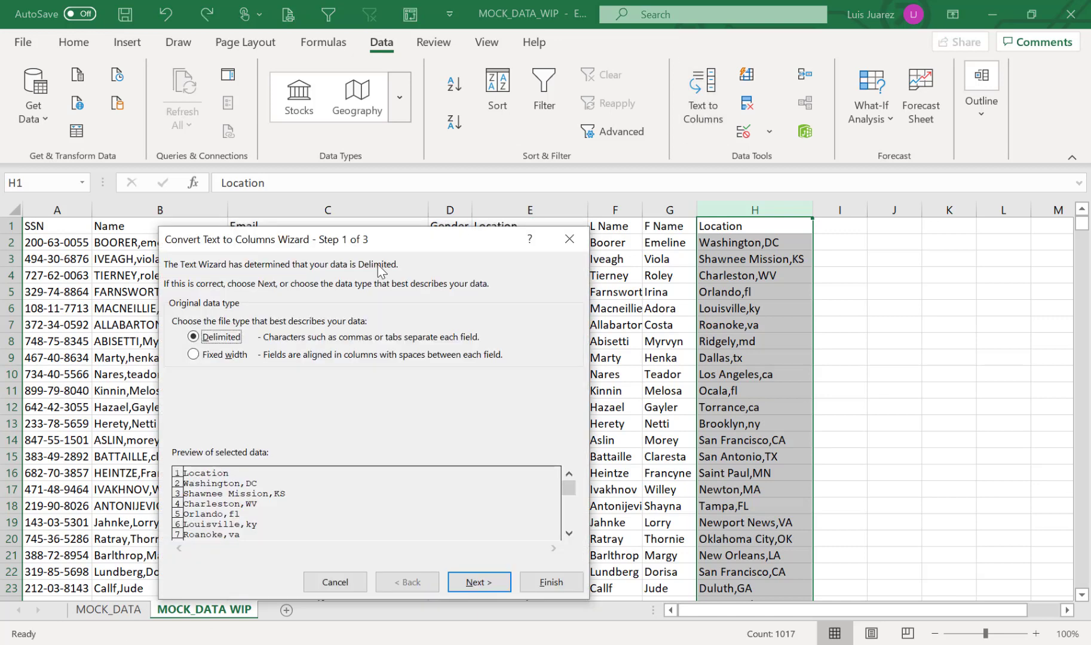
left_click(472, 579)
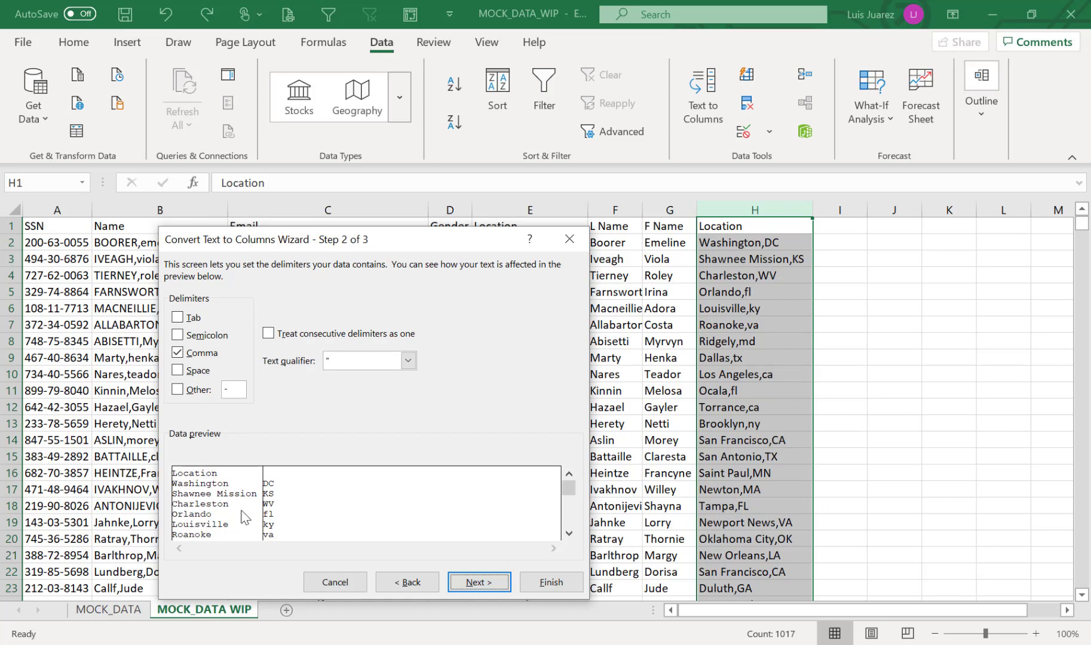
left_click(487, 580)
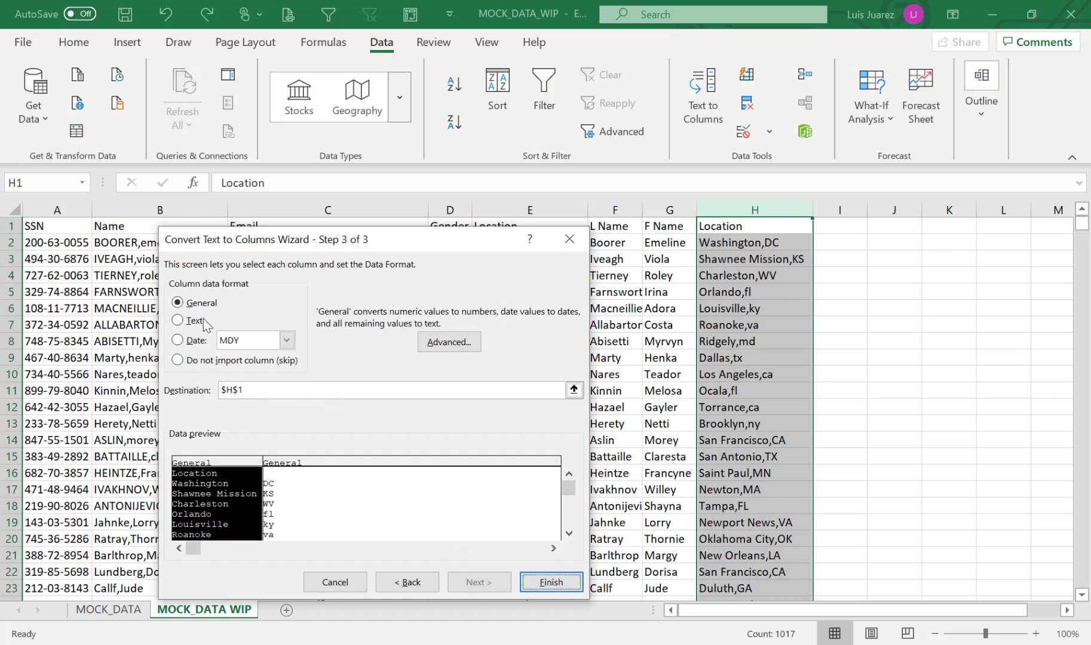
left_click(300, 464)
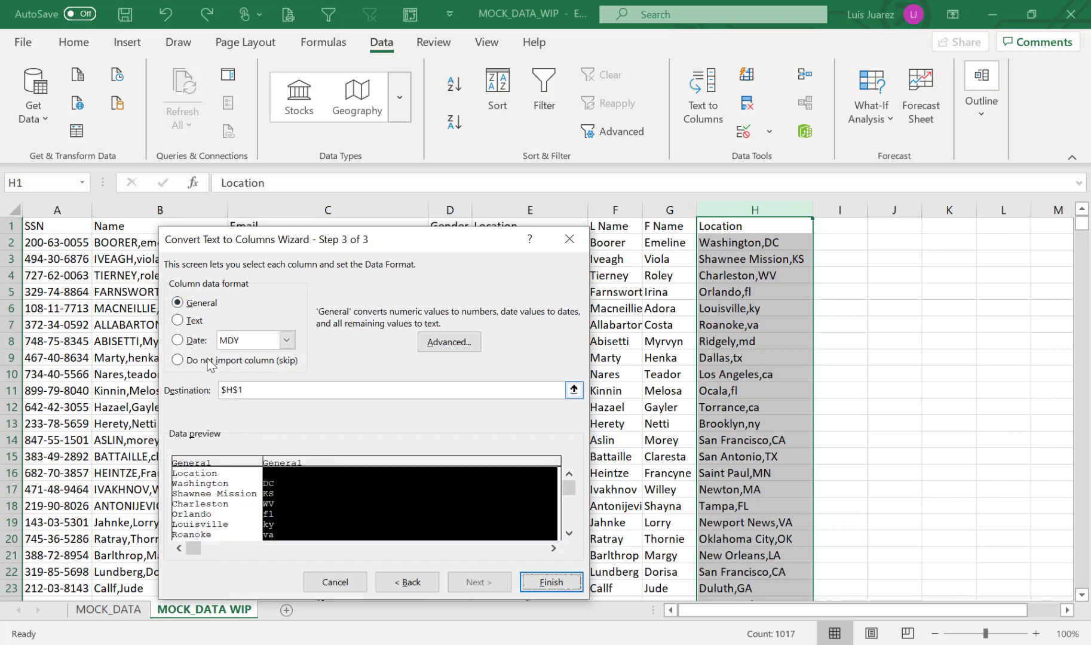
left_click(540, 583)
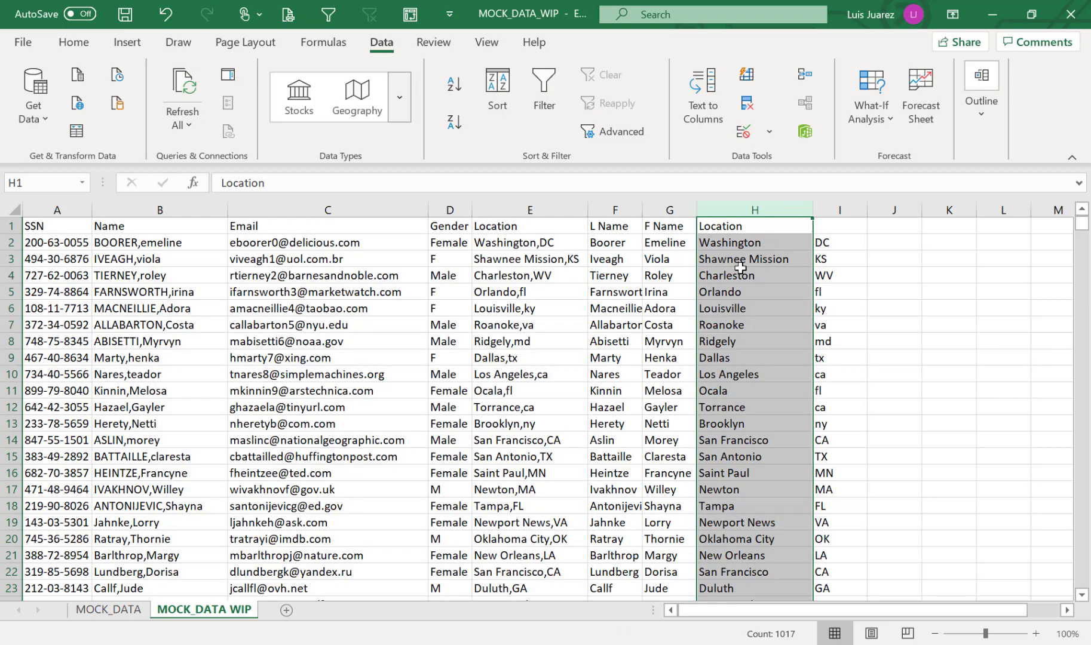
- Review the separated cities and states in columns H and I, and the headers in F1 through H1
left_click(778, 263)
scroll(795, 410, "down", 7)
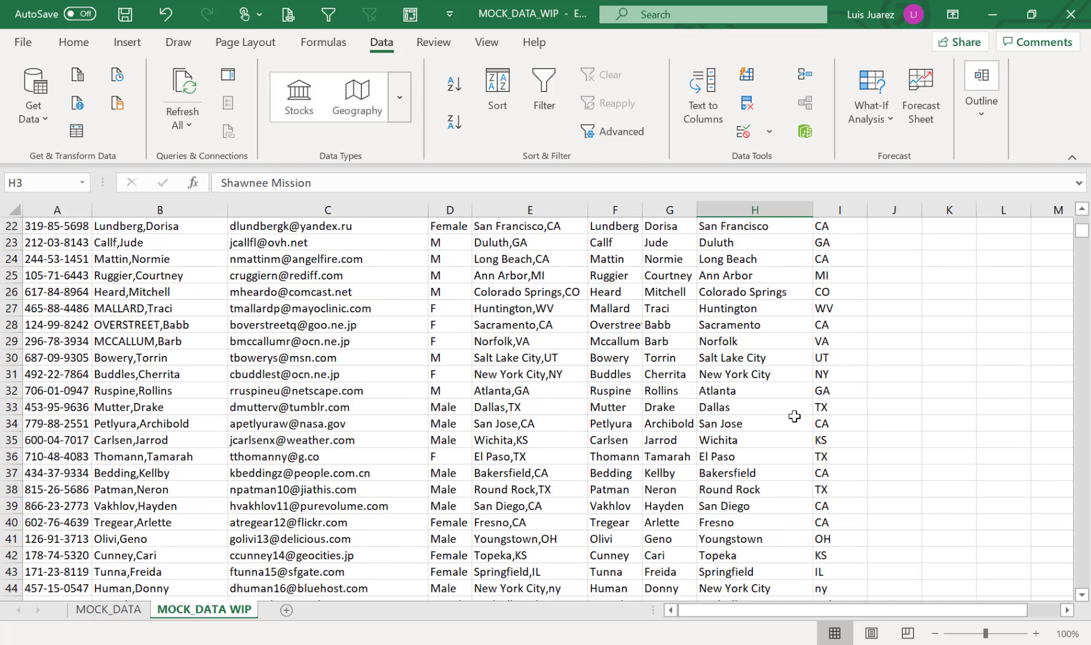
scroll(795, 411, "up", 7)
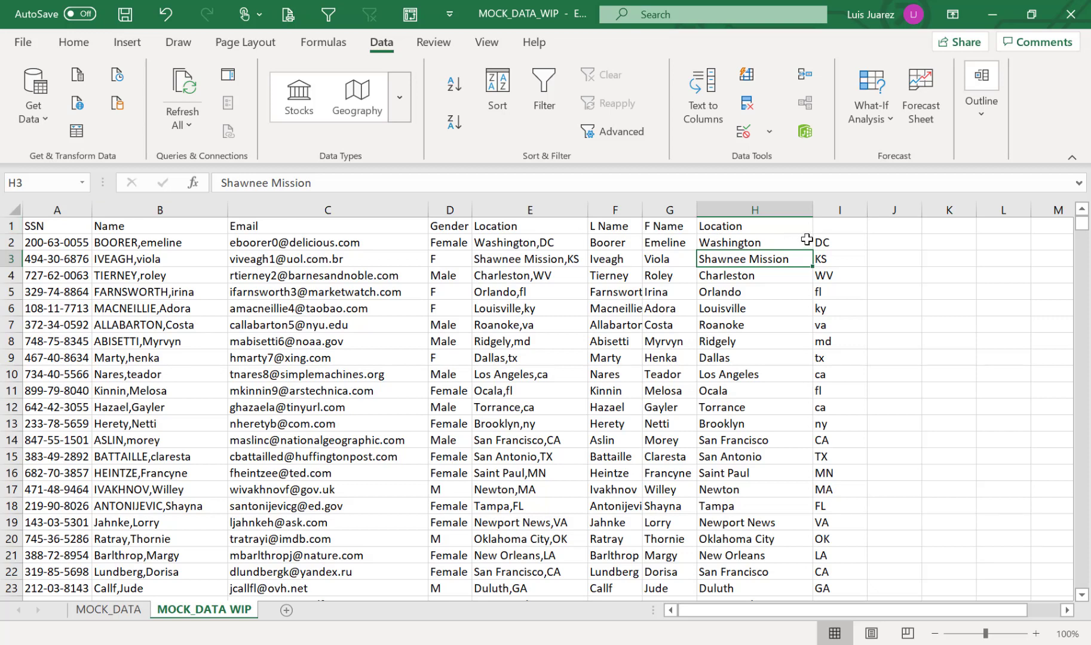
left_click(766, 231)
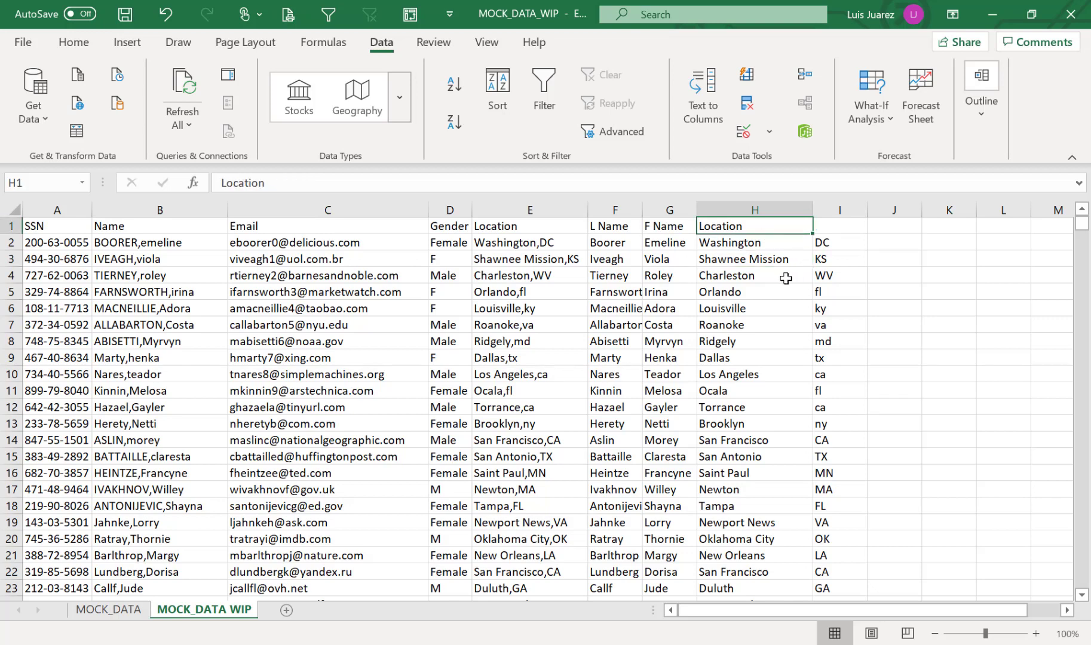
key("Left")
key("Left")
key("Left")
key("Right")
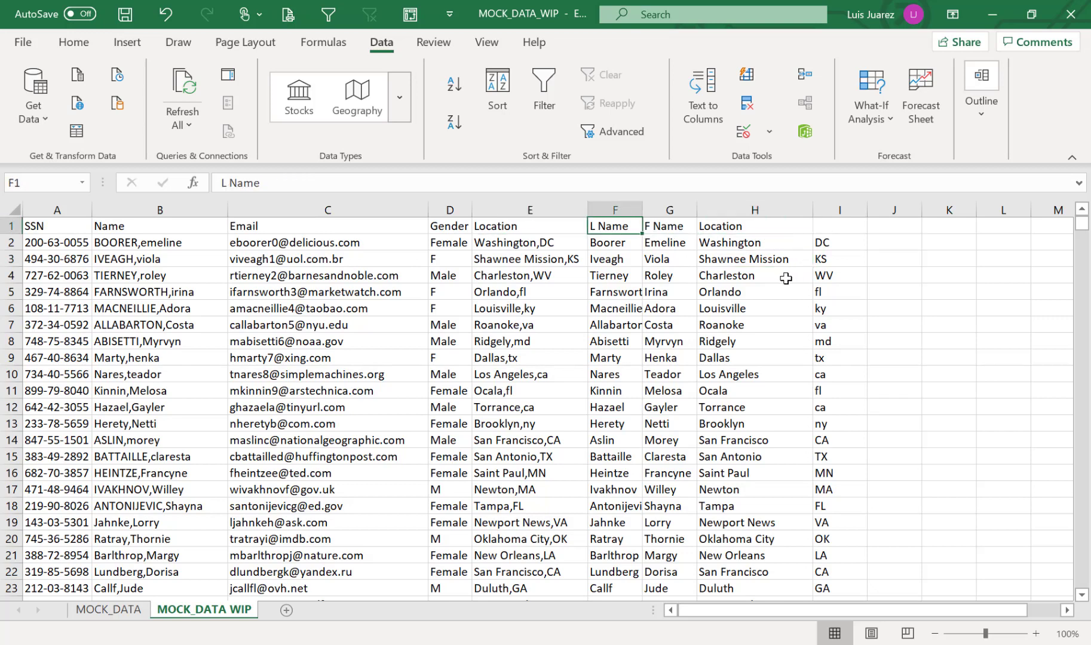
key("Right")
key("Right")
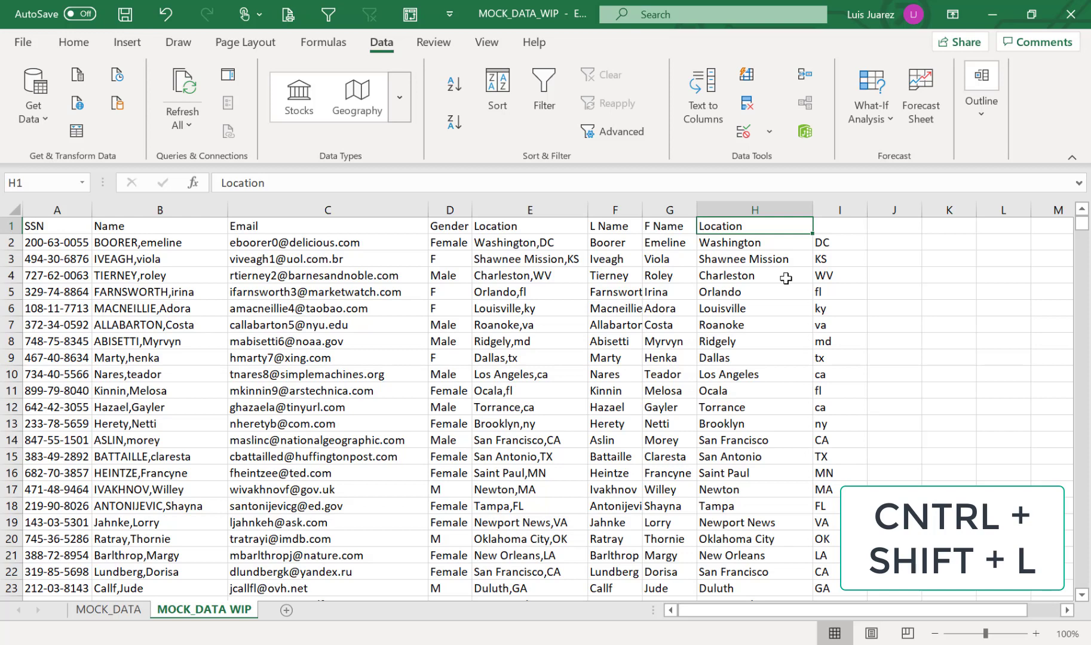
- Turn on filters for the header row and review the city values listed for Location column H without filtering
key("ctrl+shift+l")
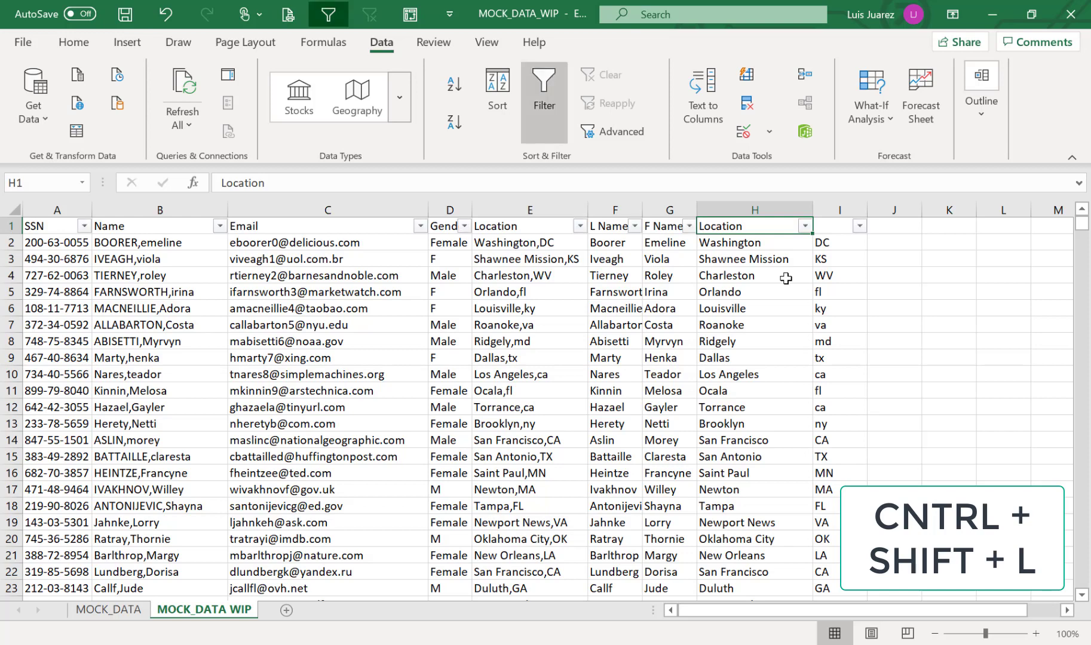
left_click(804, 226)
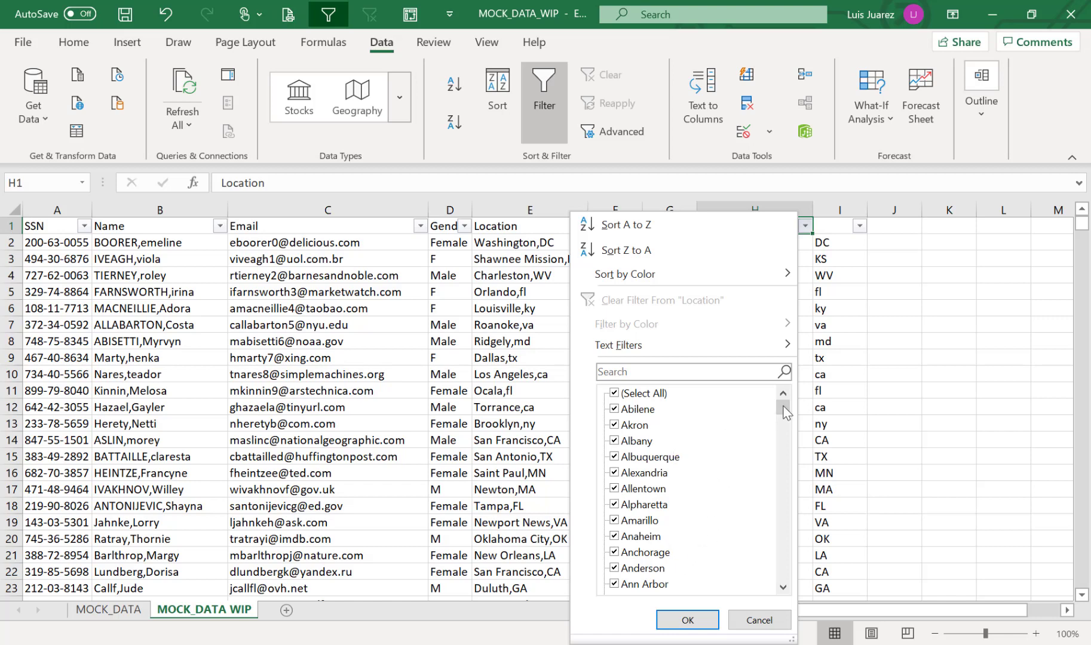
mouse_move(783, 411)
left_mouse_down()
mouse_move(769, 594)
mouse_move(784, 396)
left_mouse_up()
left_click(754, 622)
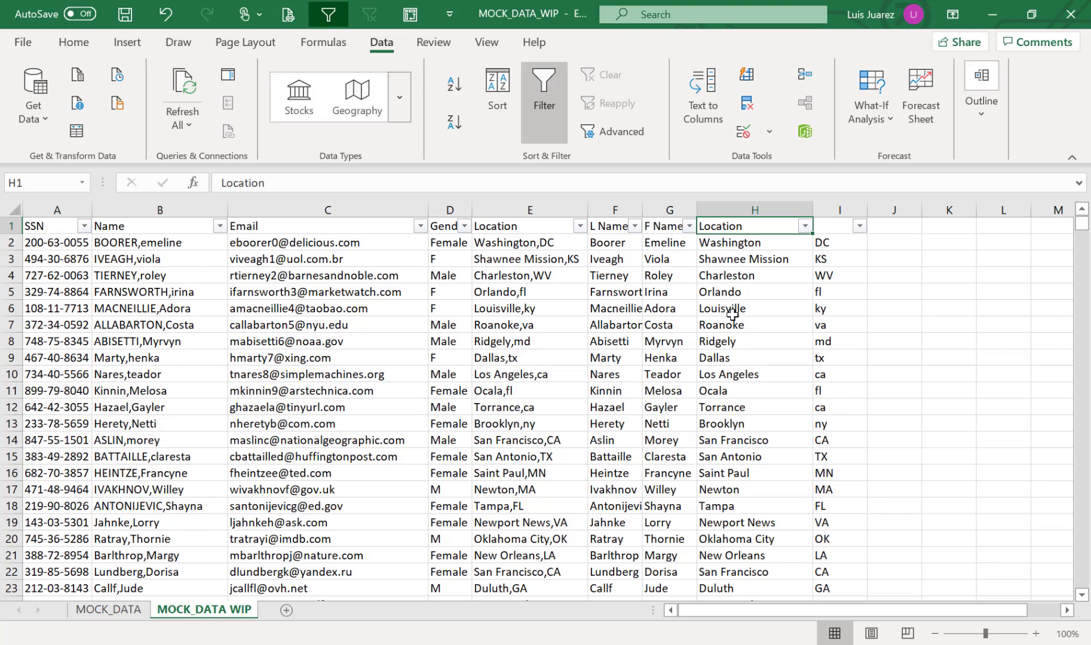
left_click(744, 274)
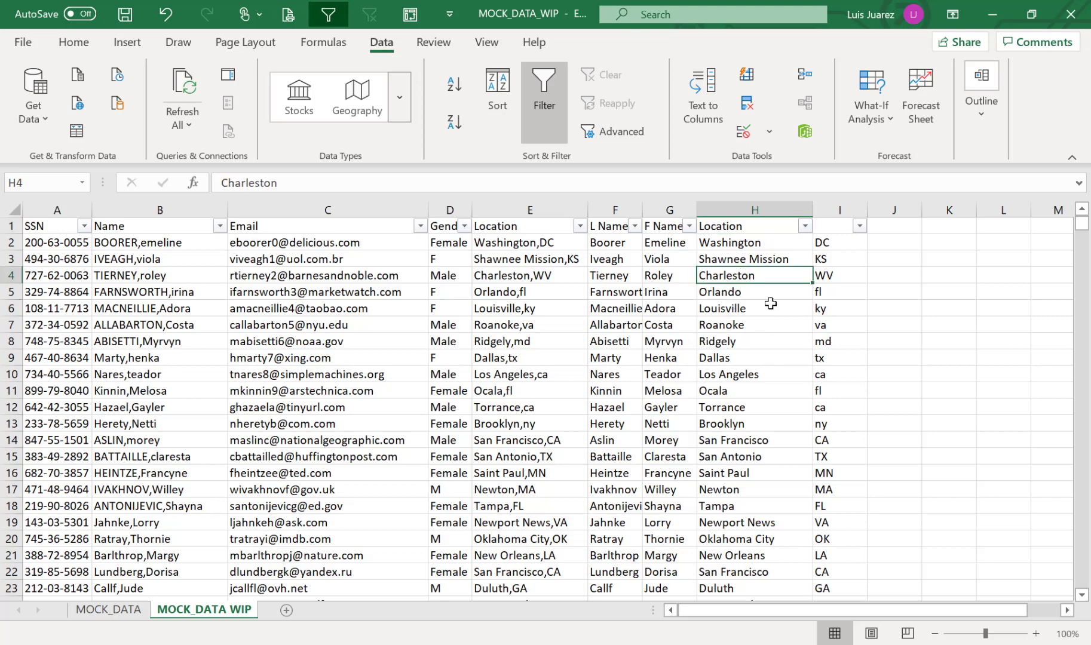
- Try converting the first city to proper case with =PROPER(H2) in J2, and clear column J
left_click(895, 242)
key("F2")
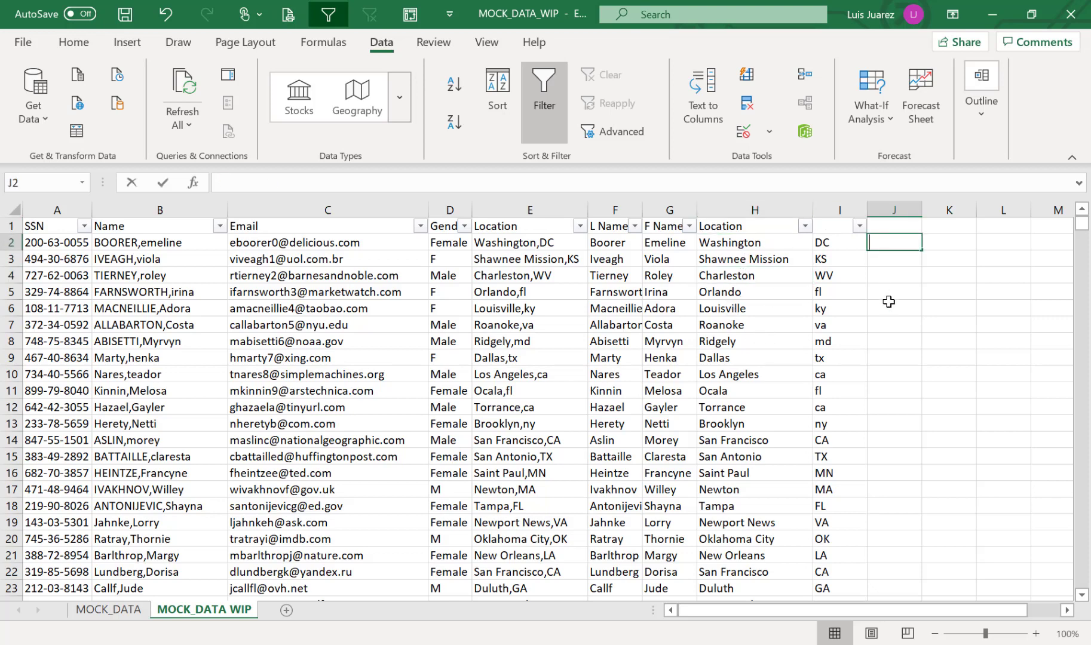
type("=prop")
key("Tab")
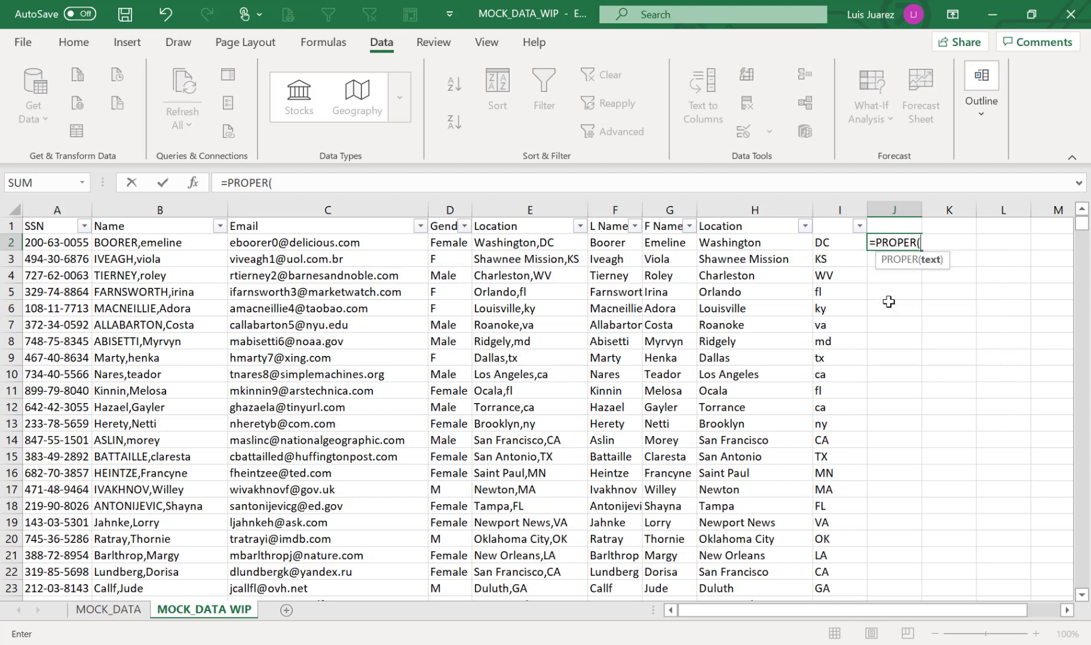
key("Left")
key("Left")
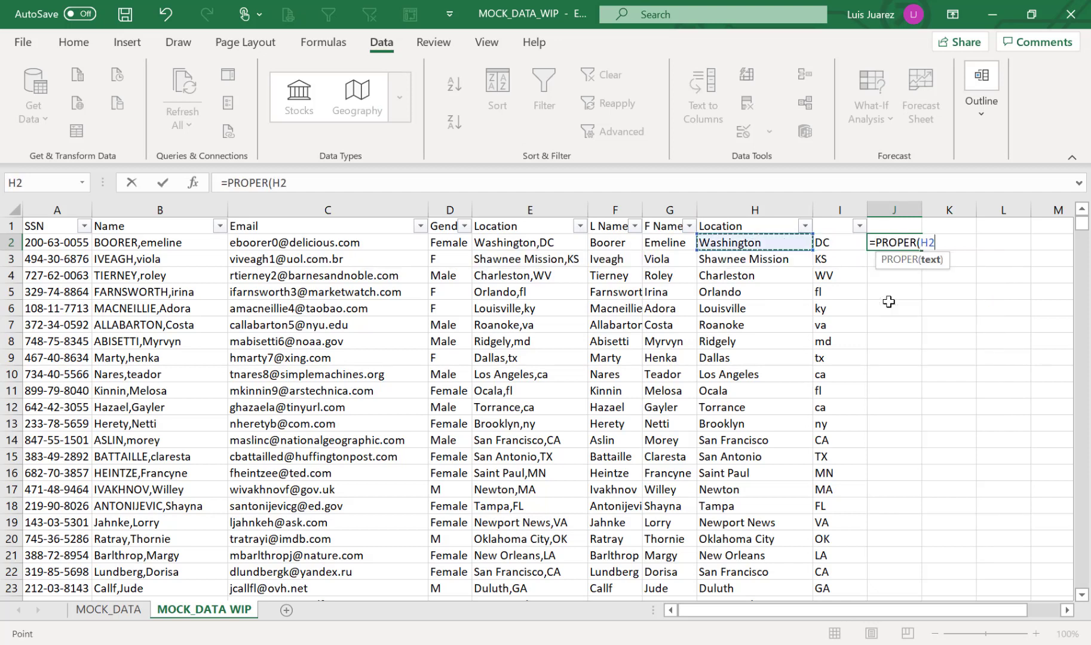
type(")")
key("Return")
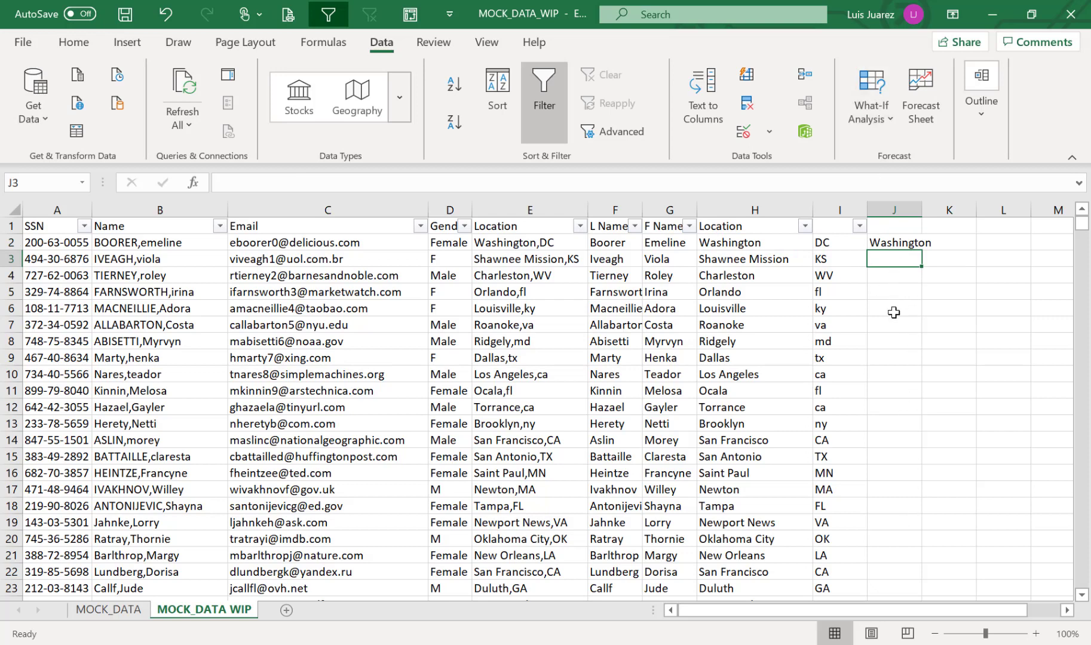
left_click(902, 212)
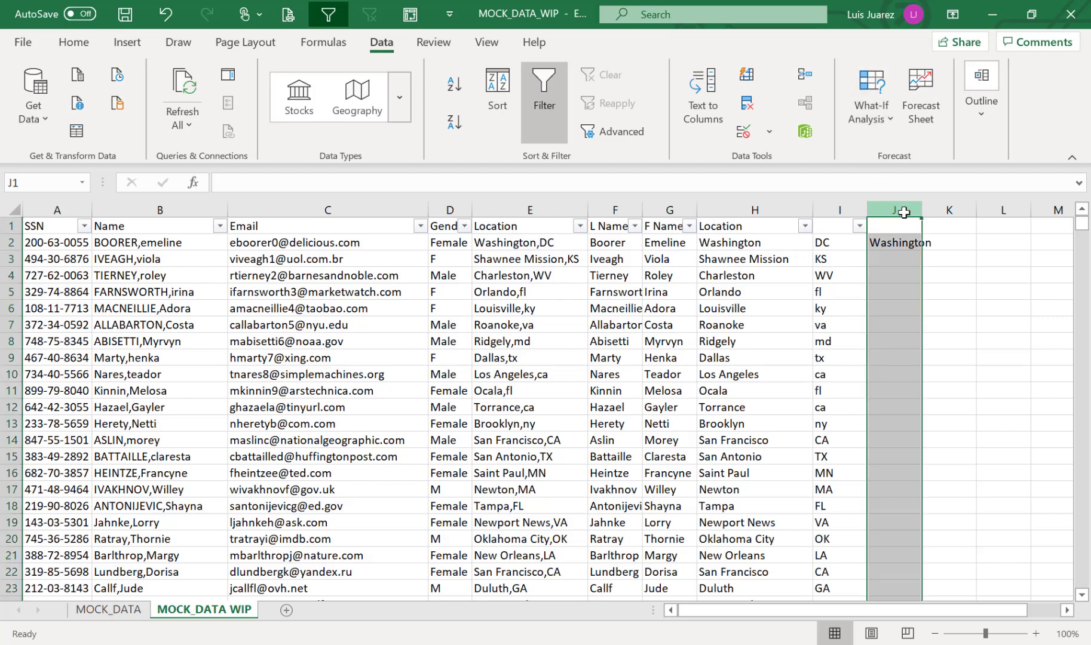
key("Delete")
- Check the capitalization of the state abbreviations in column I
left_click(781, 243)
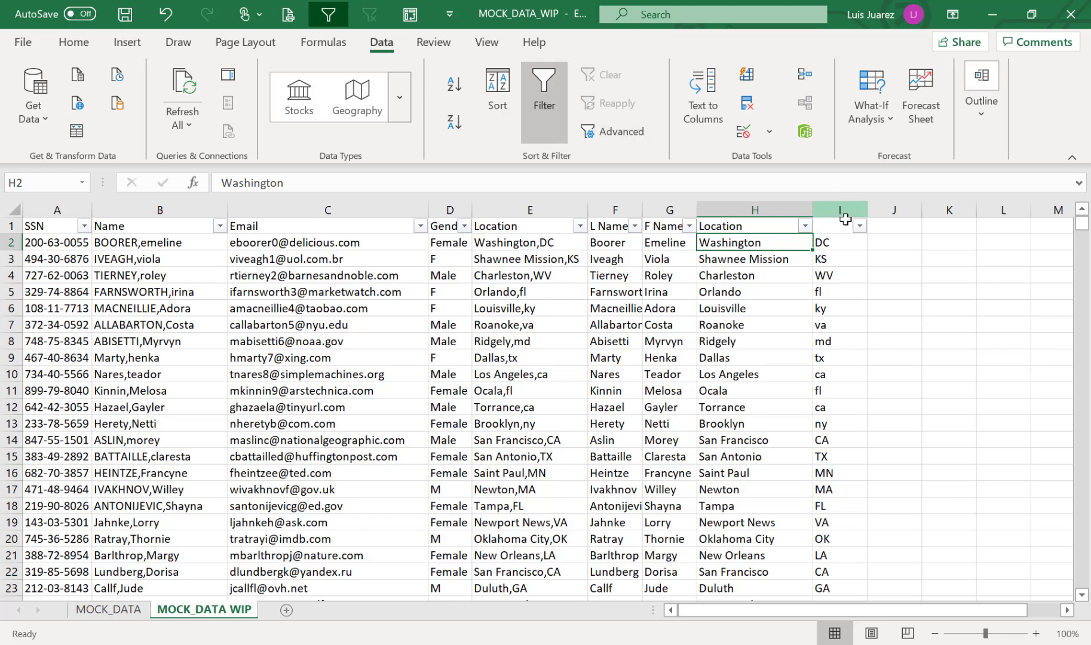
left_click(829, 277)
left_click(854, 295)
left_click(840, 342)
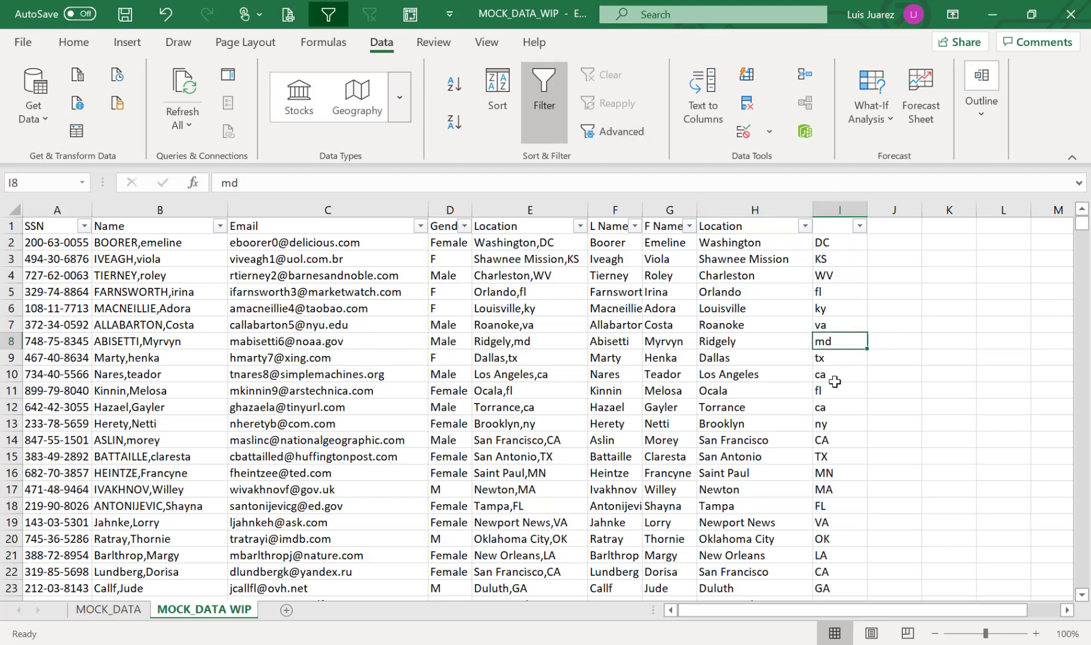
left_click(836, 441)
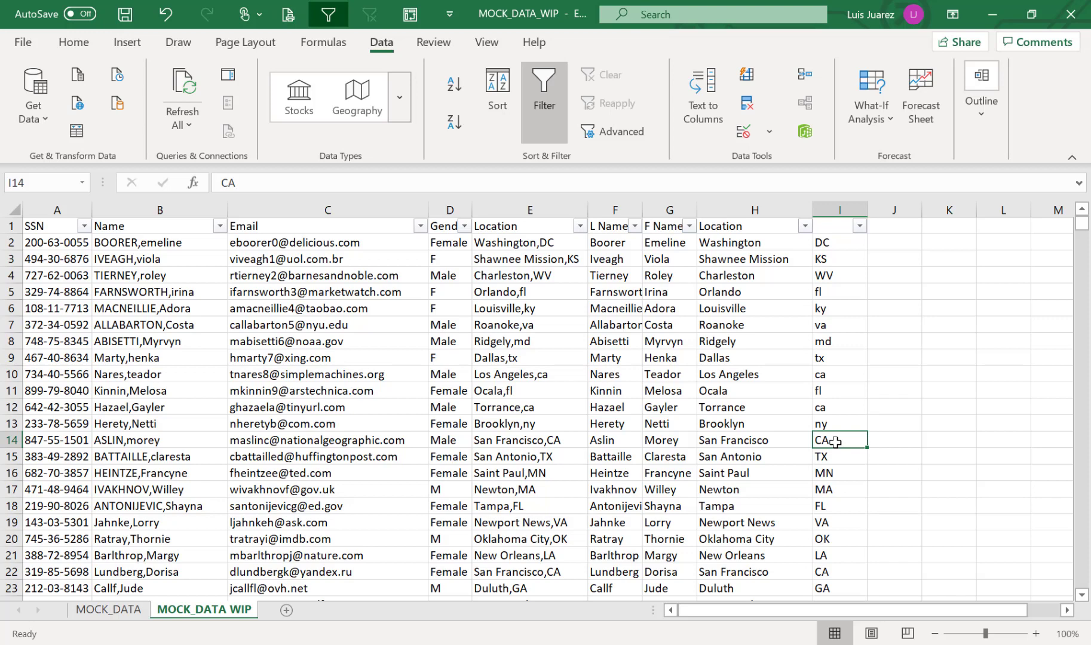
- Enter =UPPER(I2) in J2 and fill the formula down column J for all rows
left_click(880, 239)
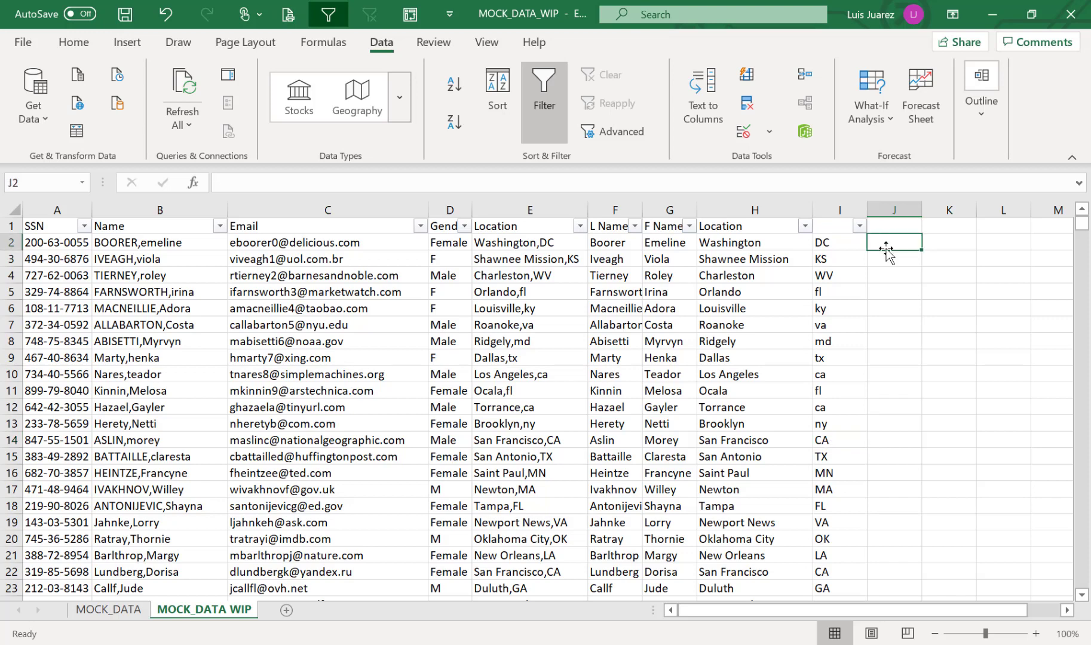
type("=")
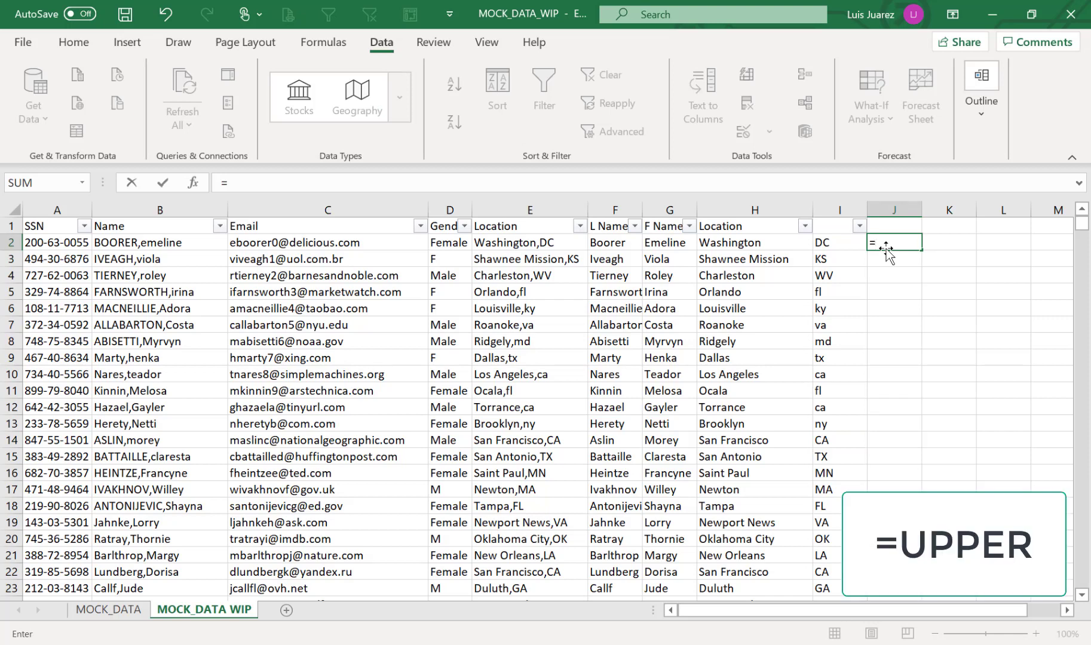
type("upp")
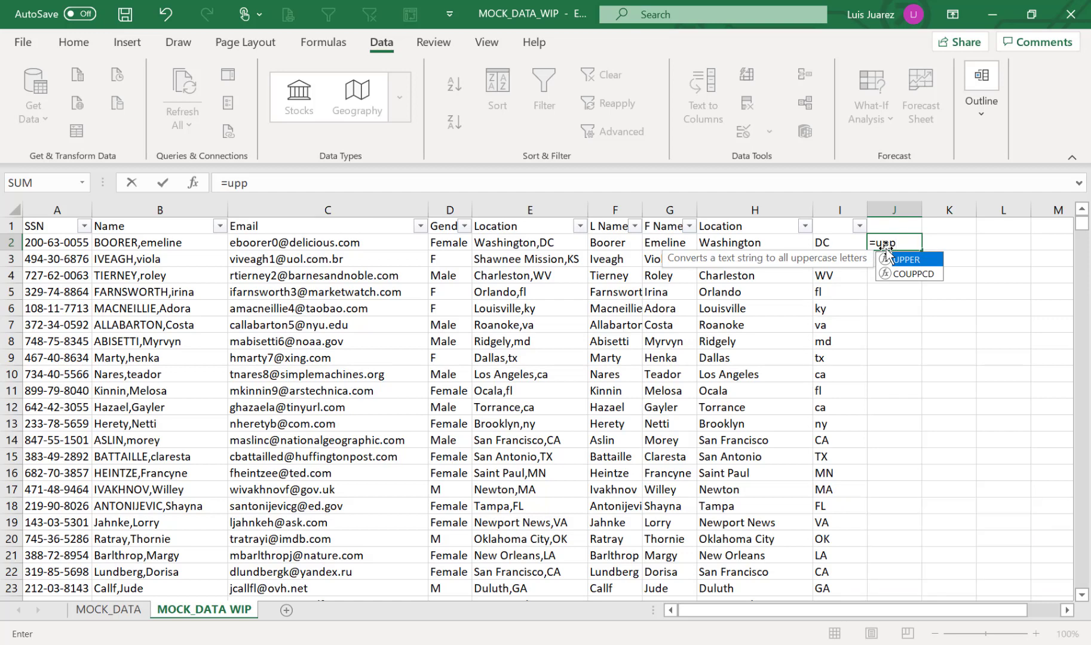
key("Tab")
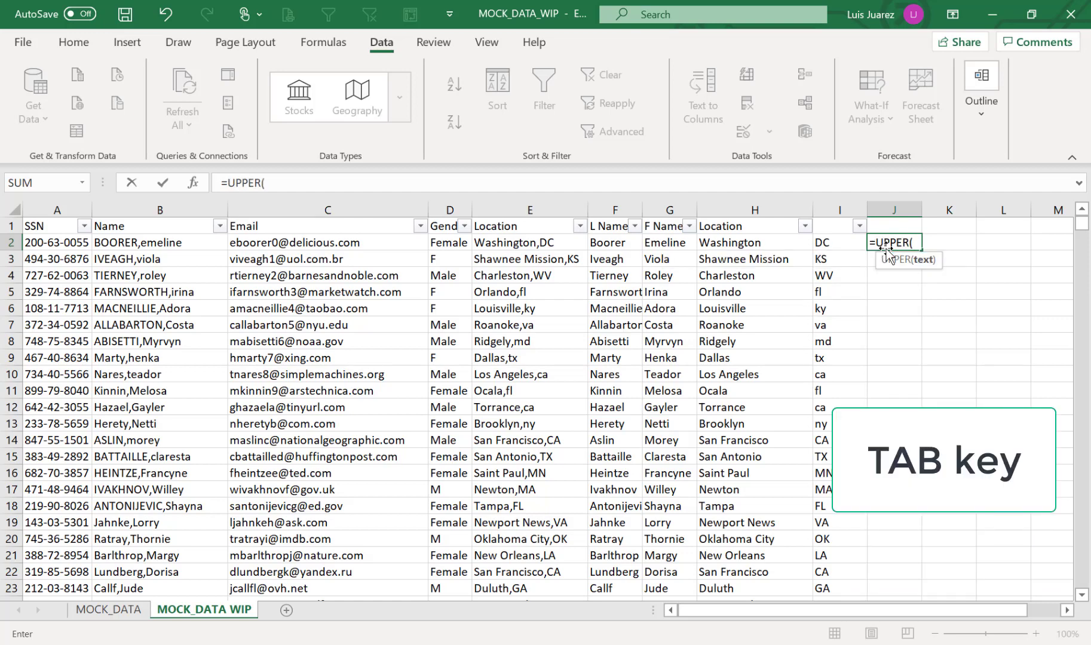
key("Left")
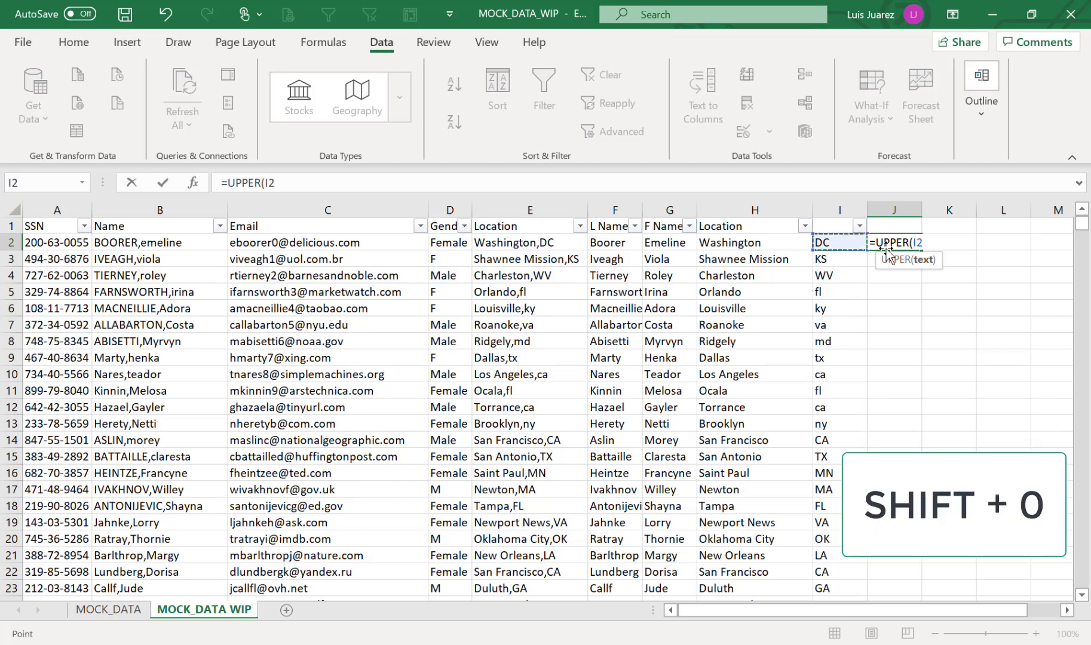
type(")")
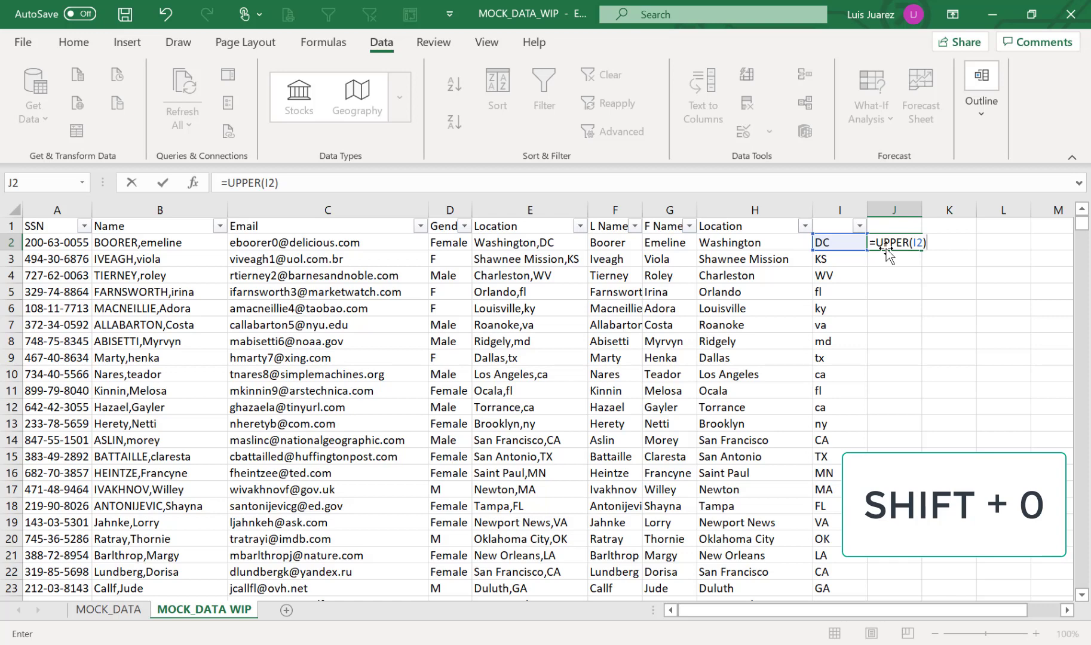
key("Return")
left_click(890, 246)
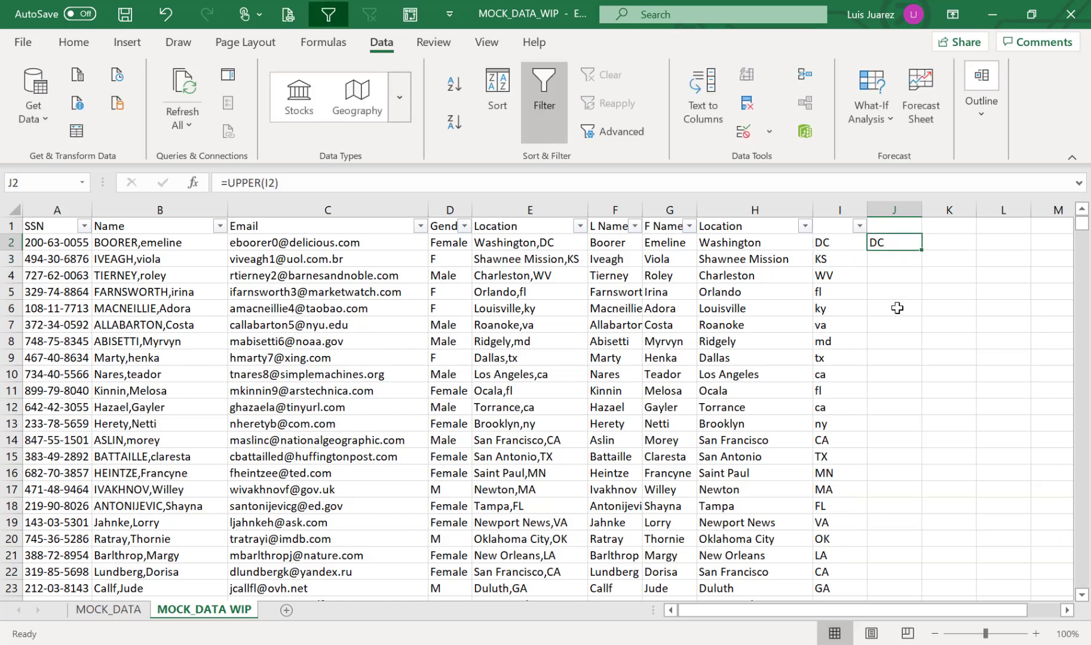
double_click(925, 253)
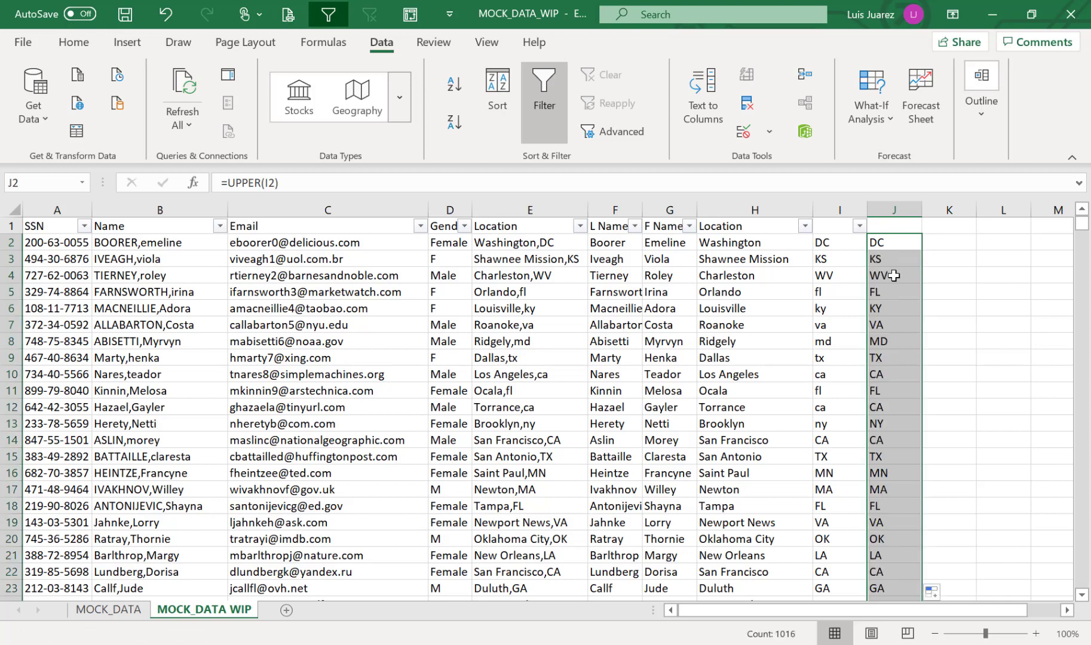
- Convert the uppercase state formulas in column J to plain values and delete the original state column I
key("ctrl+c")
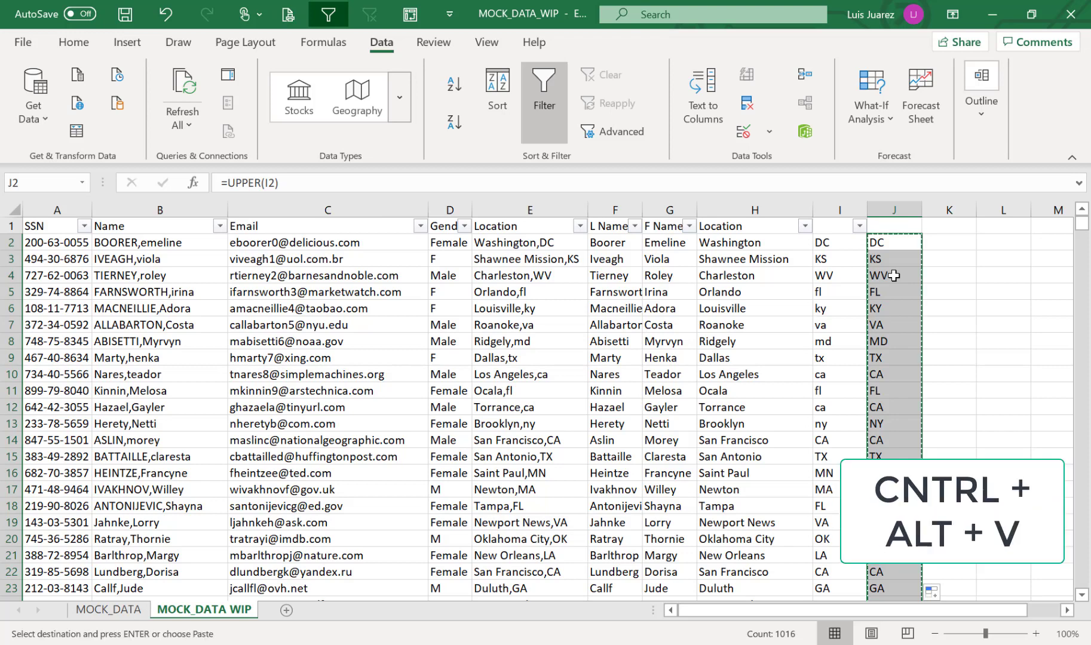
key("ctrl+alt+v")
key("v")
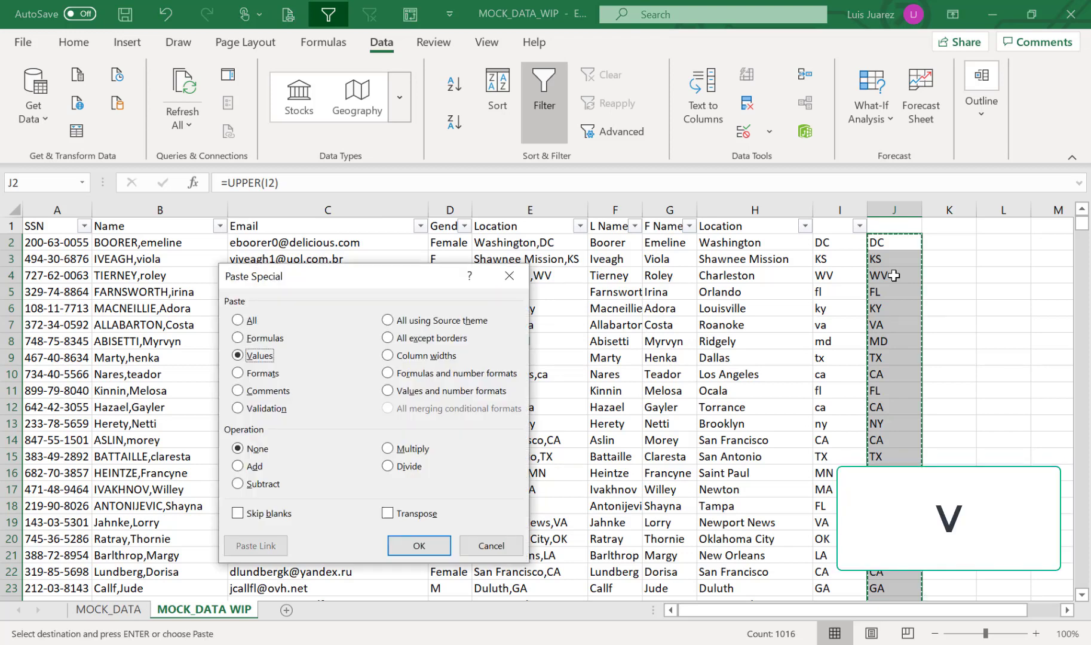
key("Return")
left_click(844, 208)
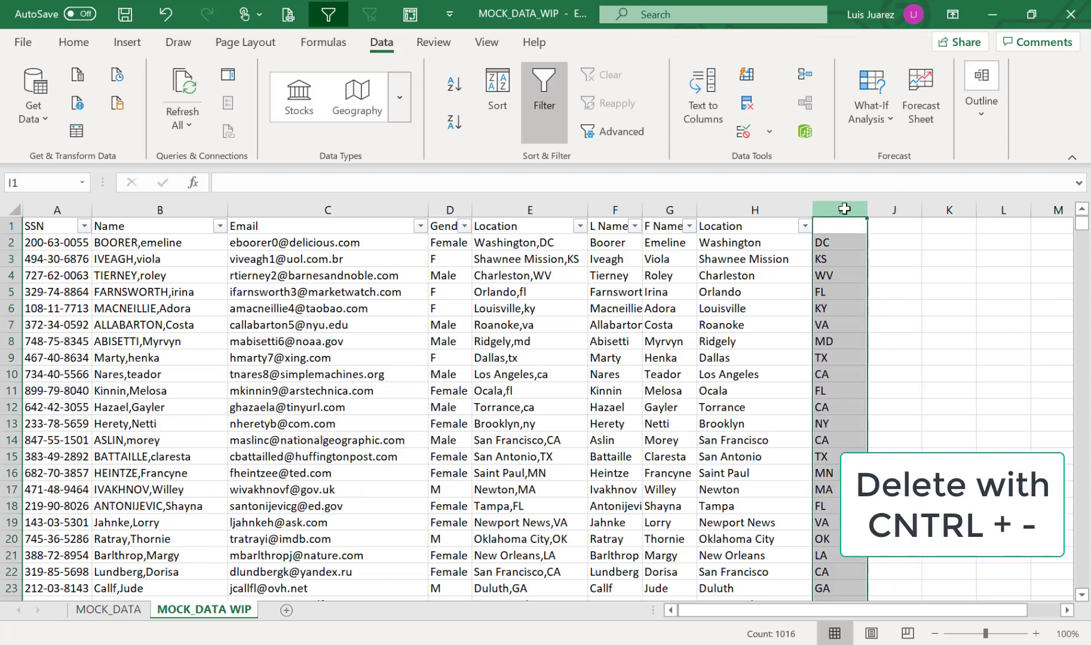
key("ctrl+minus")
- Label the split location columns by setting H1 to City and I1 to State
left_click(766, 225)
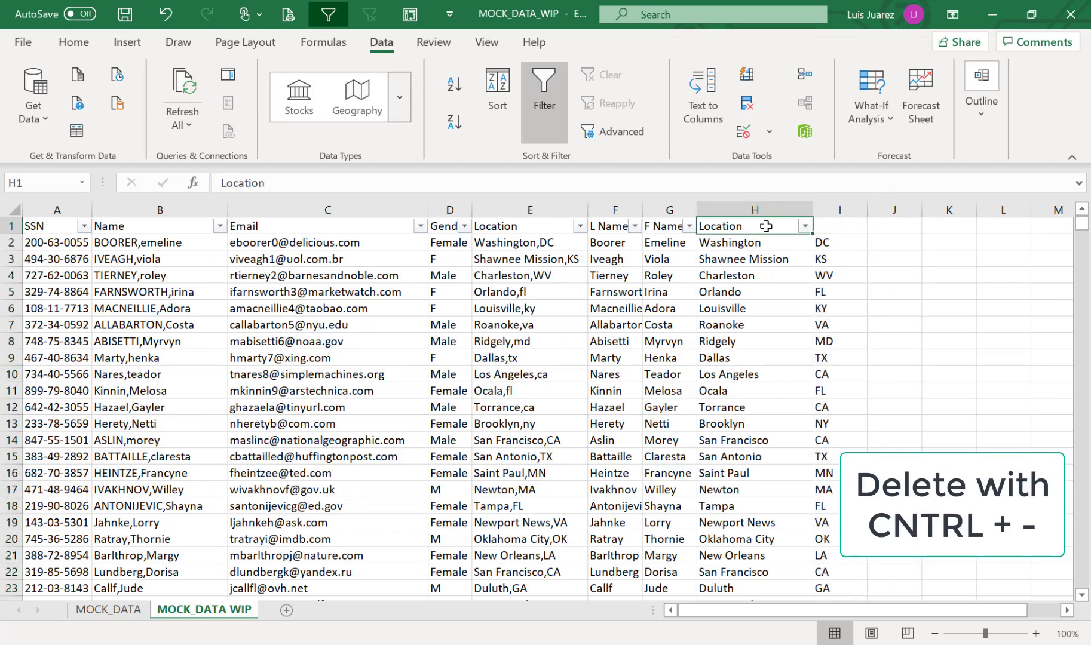
type("City")
key("Tab")
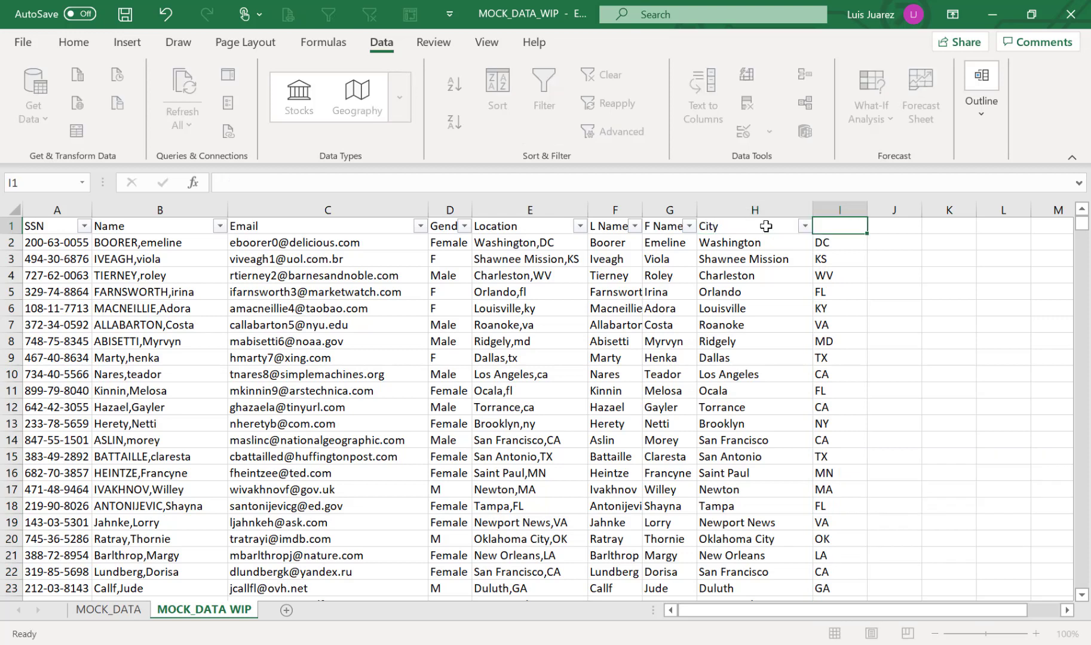
type("State")
key("Return")
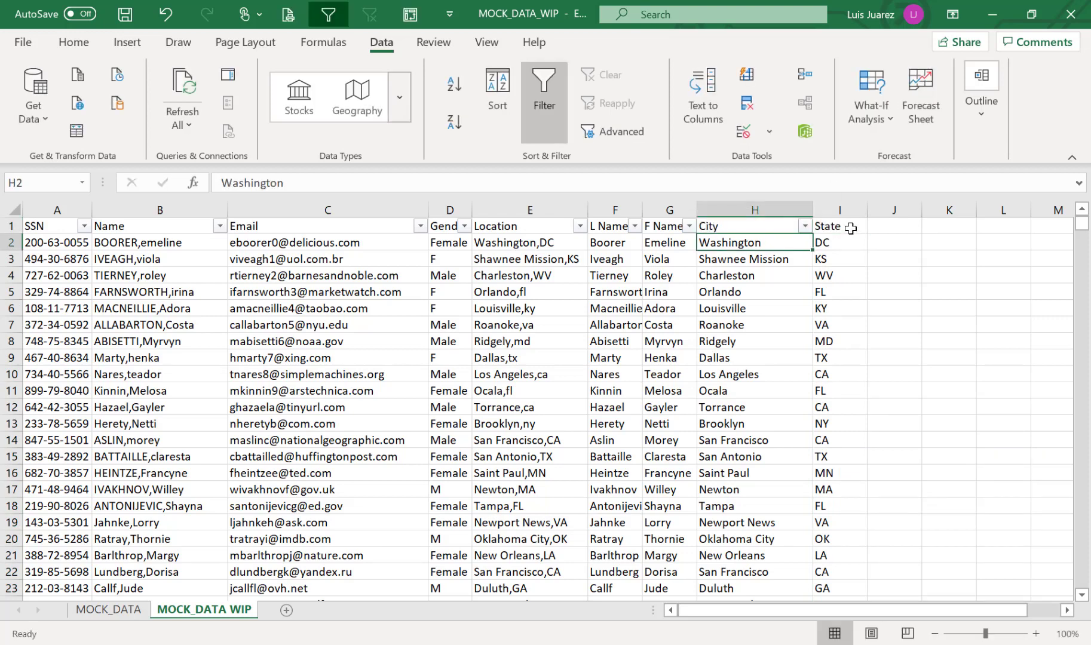
- Reapply the header filters to include the State column, and review its list of states without filtering
left_click(847, 228)
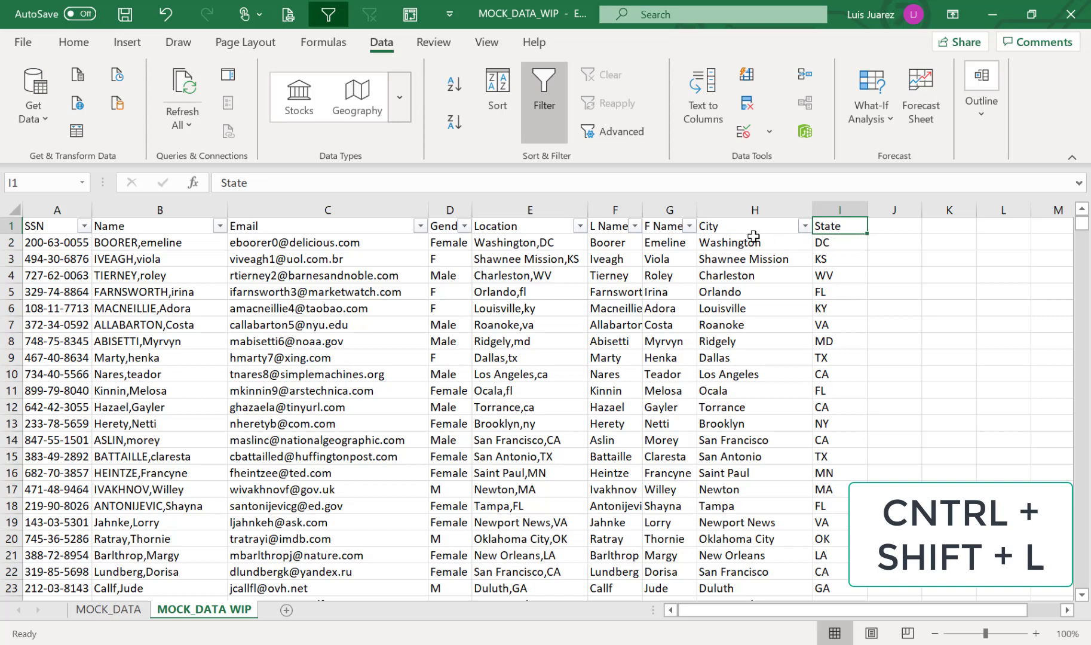
key("ctrl+shift+l")
key("ctrl+shift+l")
left_click(860, 227)
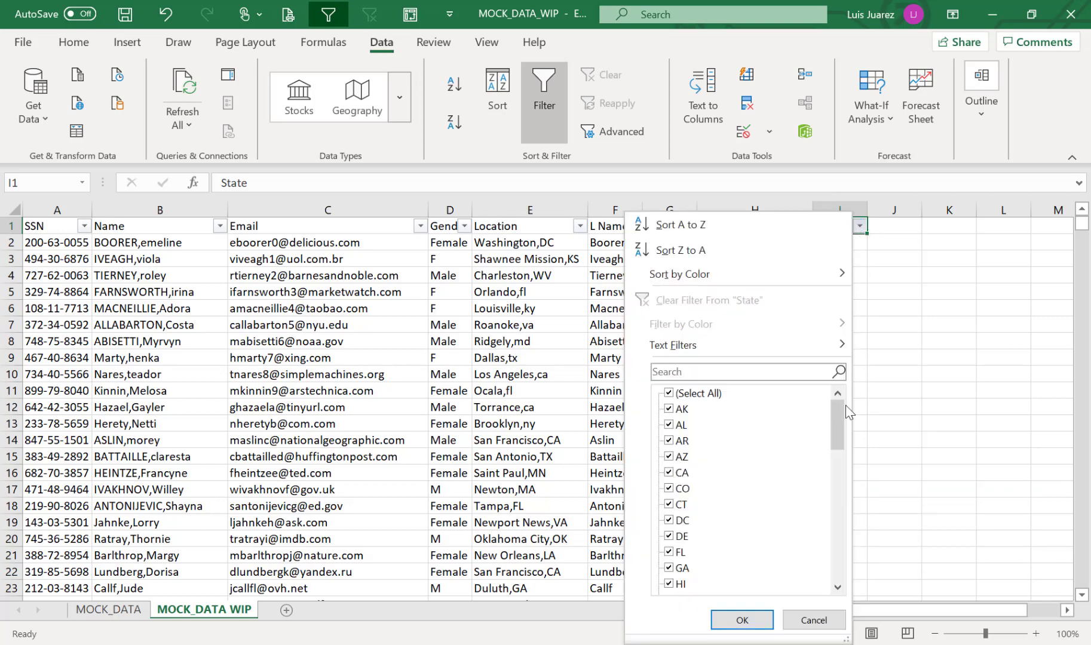
mouse_move(837, 420)
left_mouse_down()
mouse_move(835, 581)
mouse_move(838, 439)
left_mouse_up()
left_click(814, 620)
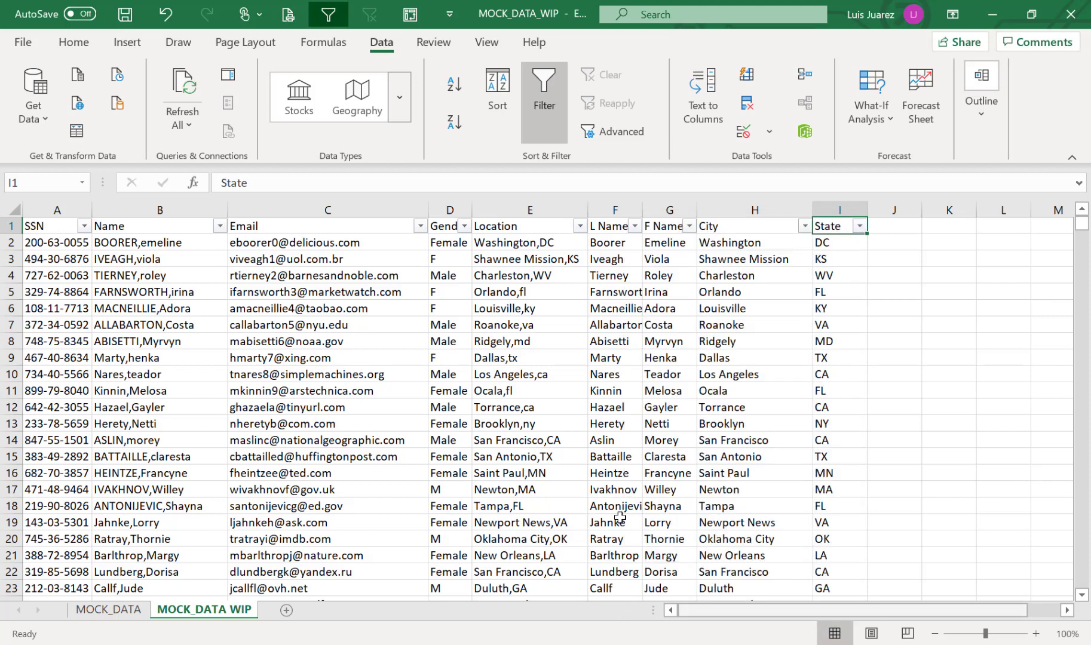
- Save the workbook with the separated City and State columns
left_click(556, 456)
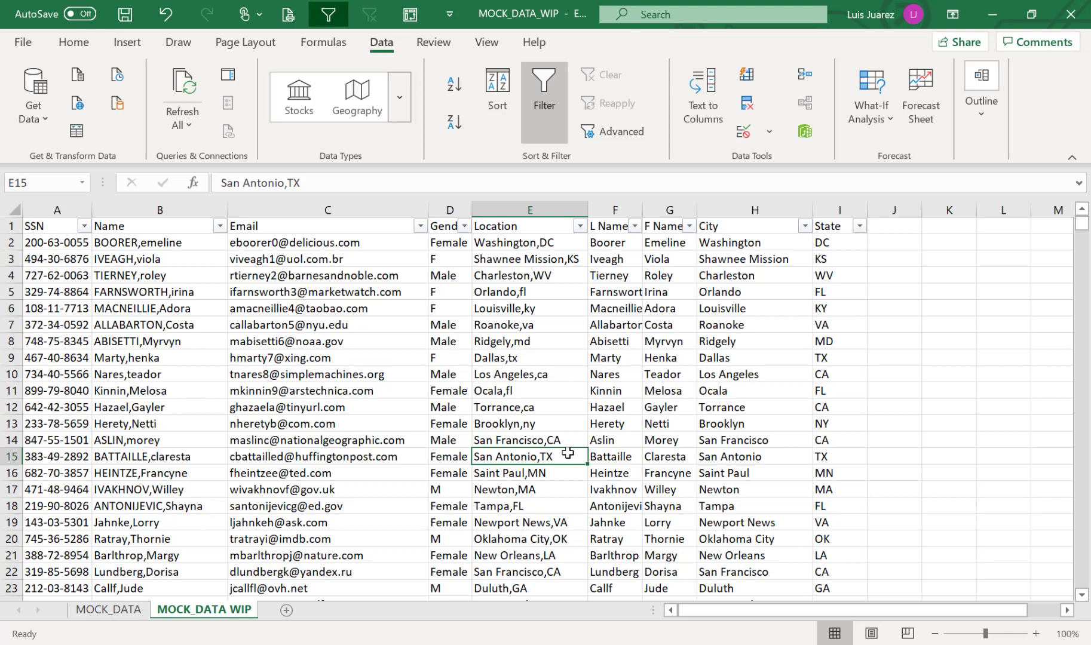
key("ctrl+s")
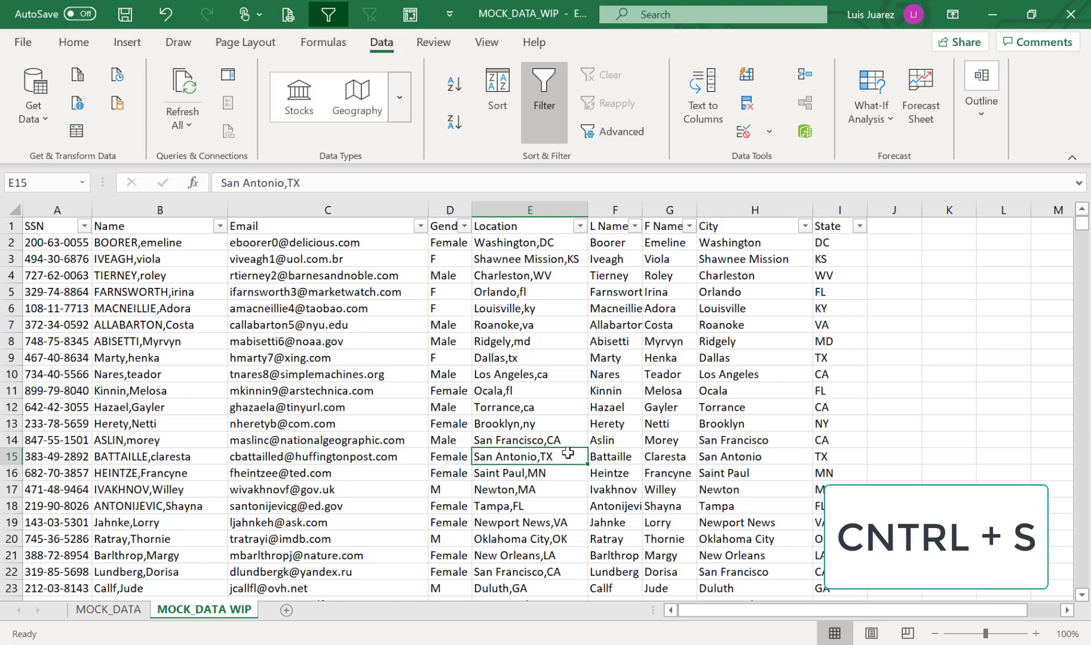
key("ctrl+s")
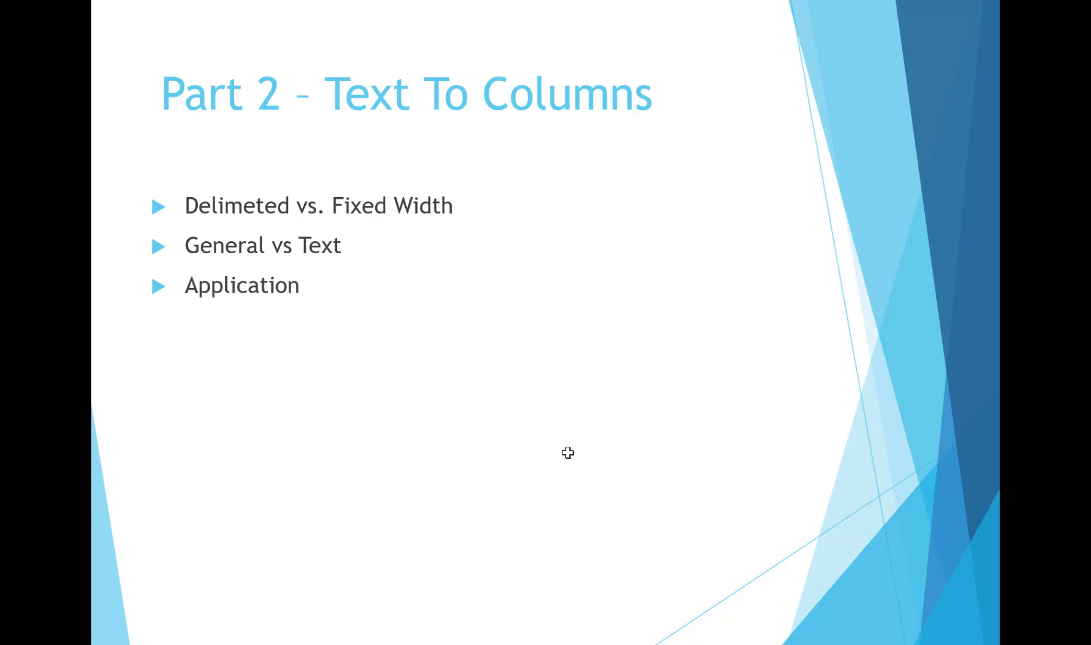
- Switch to the MOCK_DATA_WIP workbook in Excel and copy the SSN column A into the empty column J
key("alt+Tab")
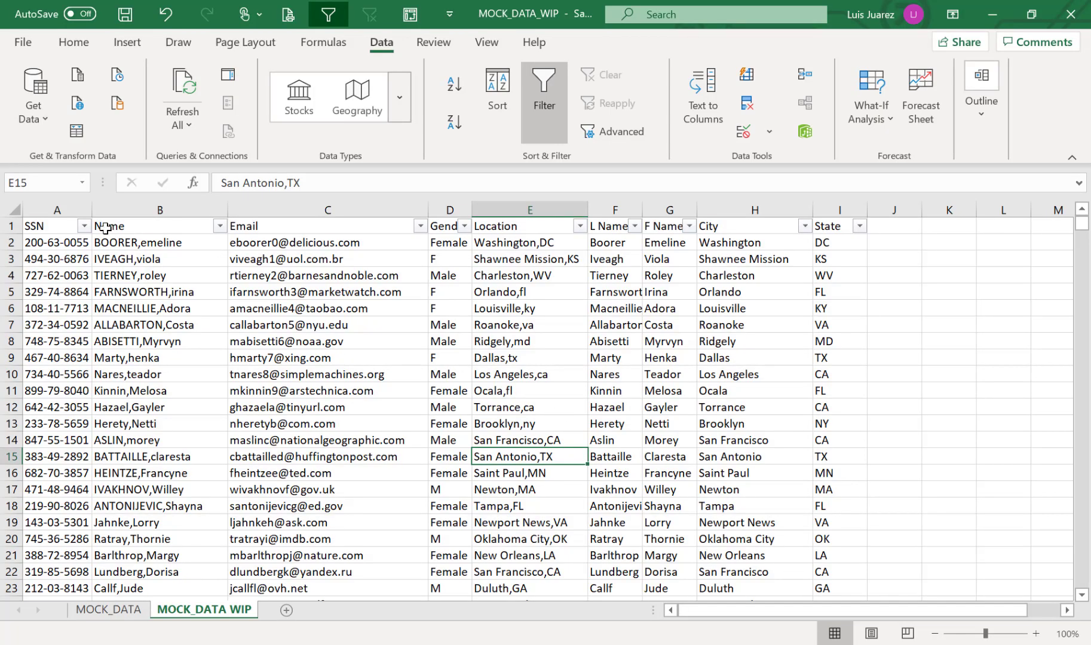
left_click(68, 210)
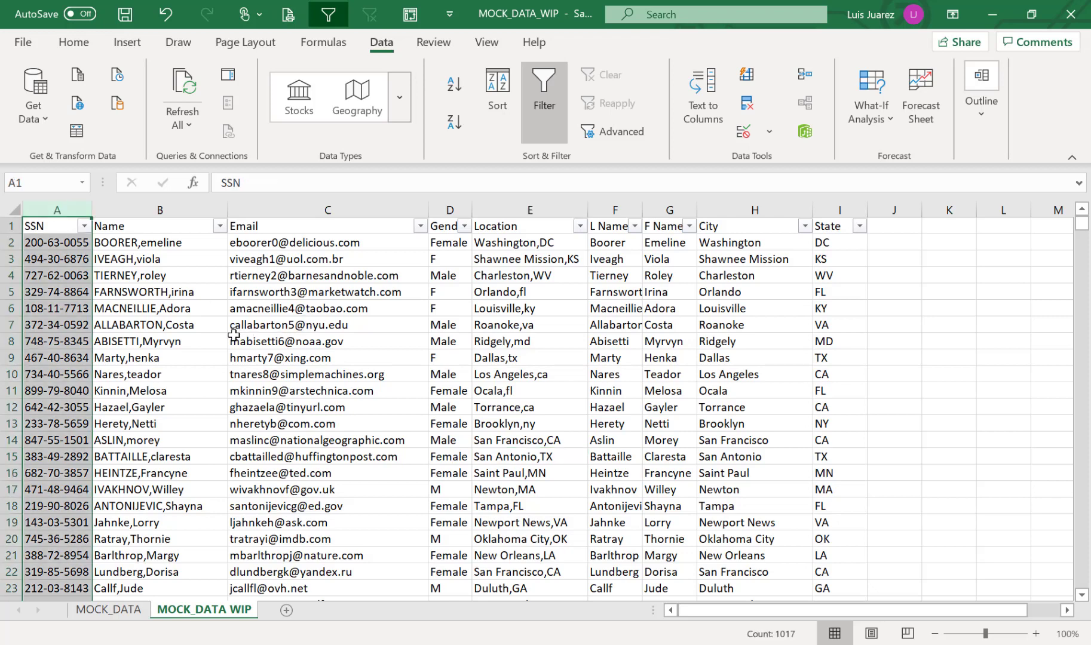
key("ctrl+c")
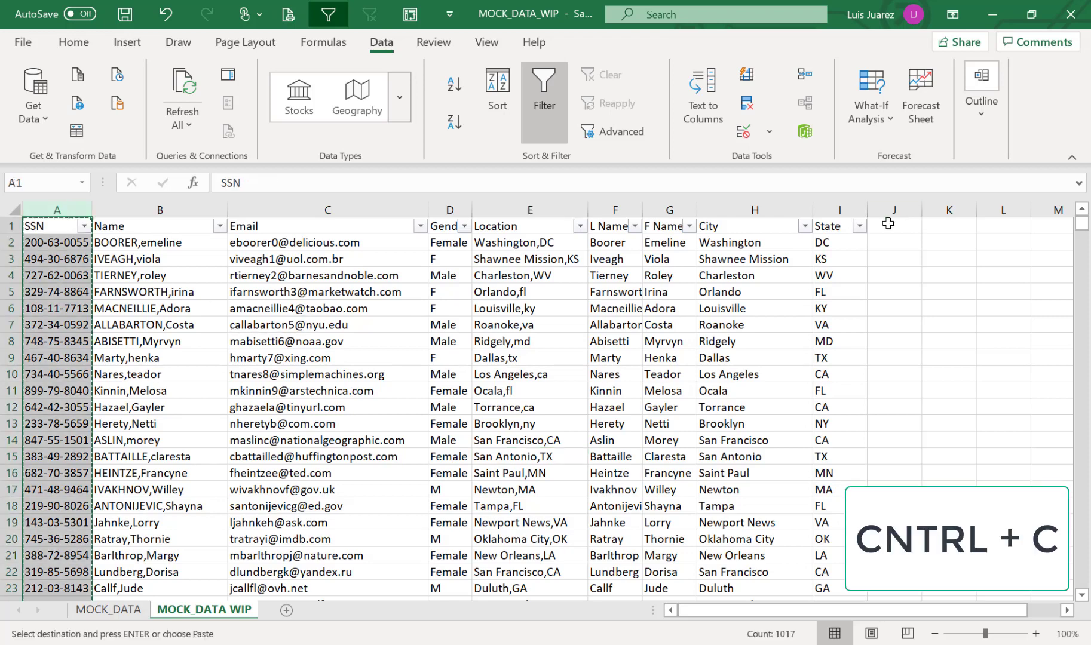
left_click(889, 225)
key("ctrl+v")
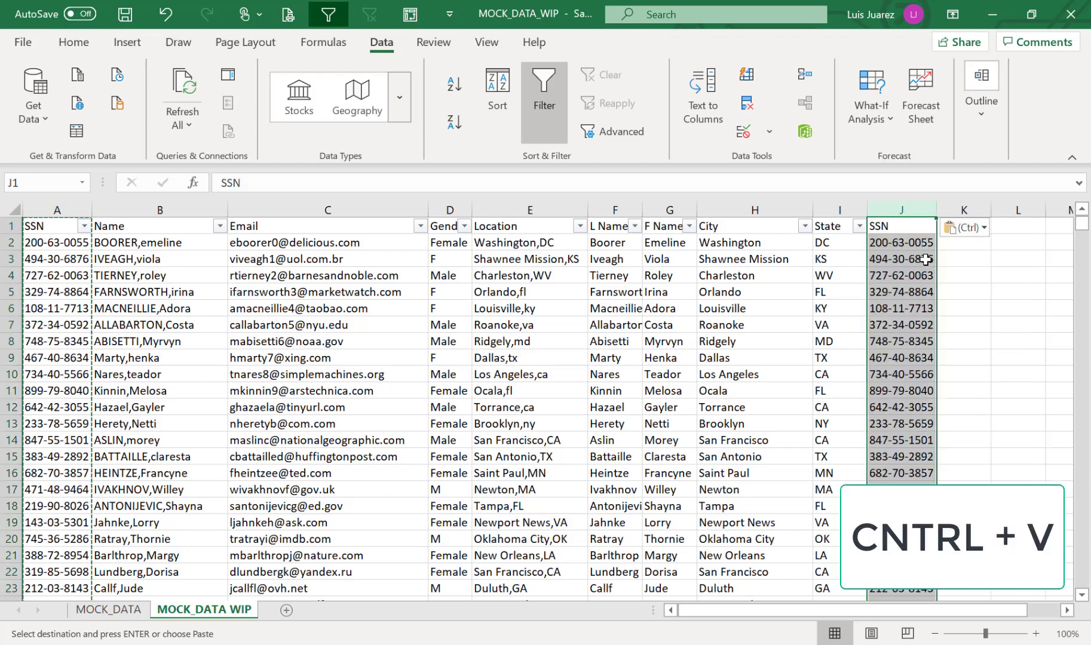
left_click(1065, 612)
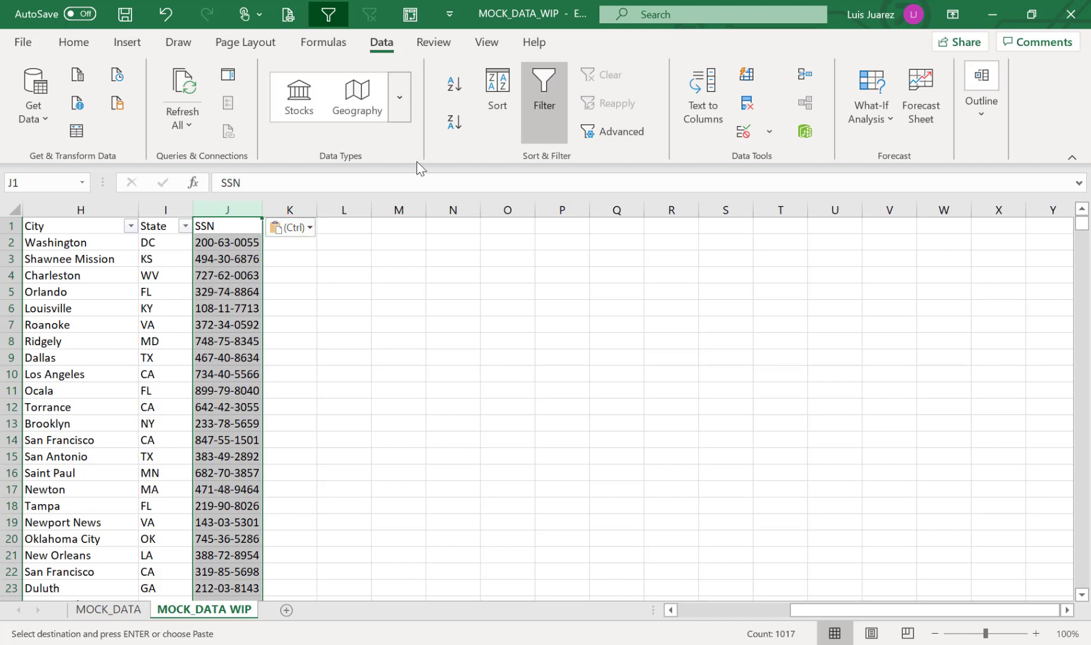
key("Escape")
- Start Text to Columns on the copied SSN column J using the Fixed width option
left_click(708, 105)
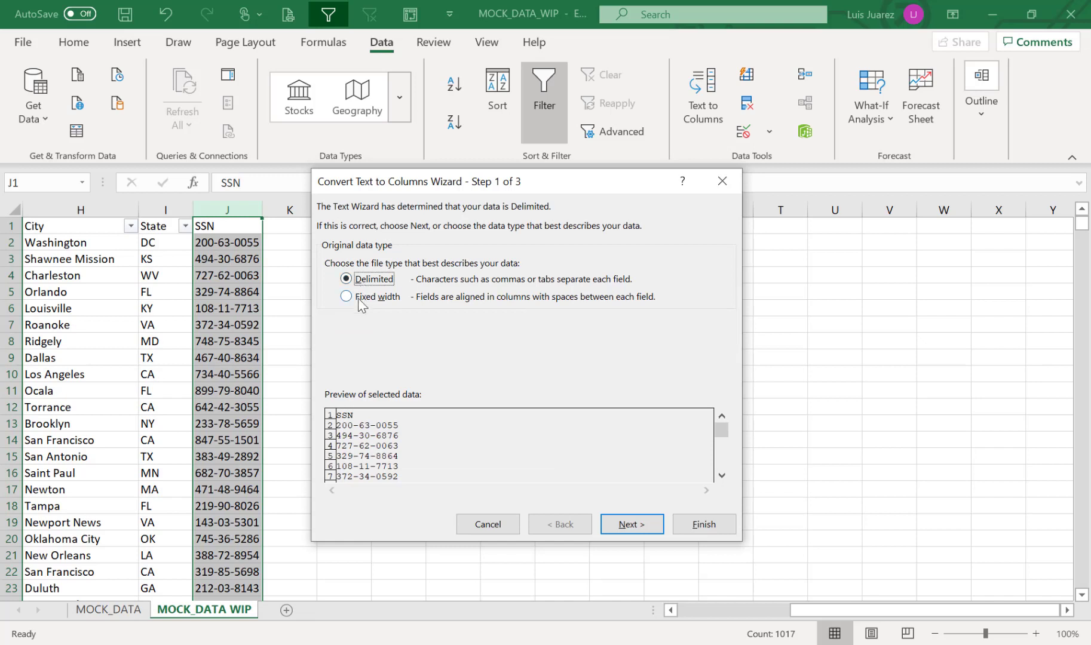
left_click(360, 298)
left_click(623, 526)
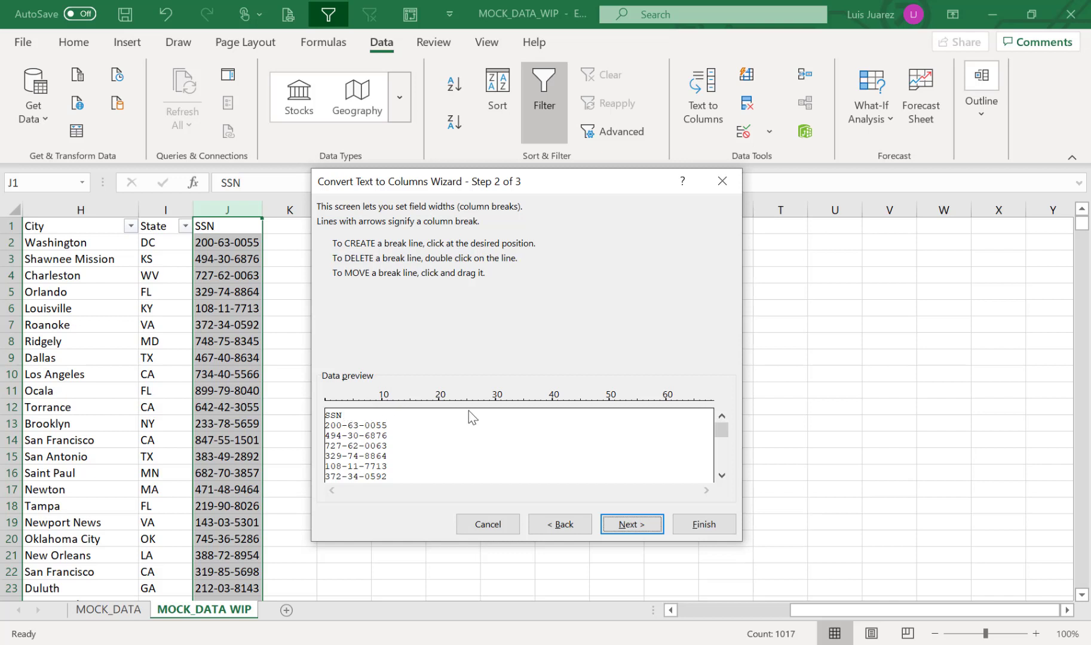
- Set column breaks on both sides of each dash in the SSN preview, at character positions 3, 4, 6 and 7
left_click(343, 404)
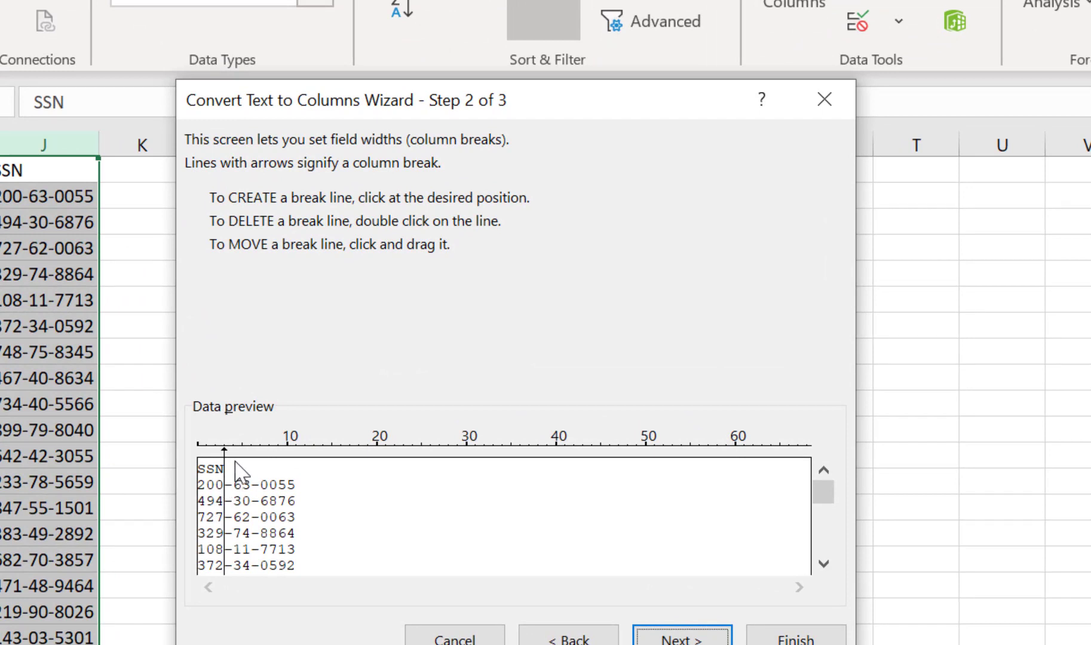
left_click(237, 459)
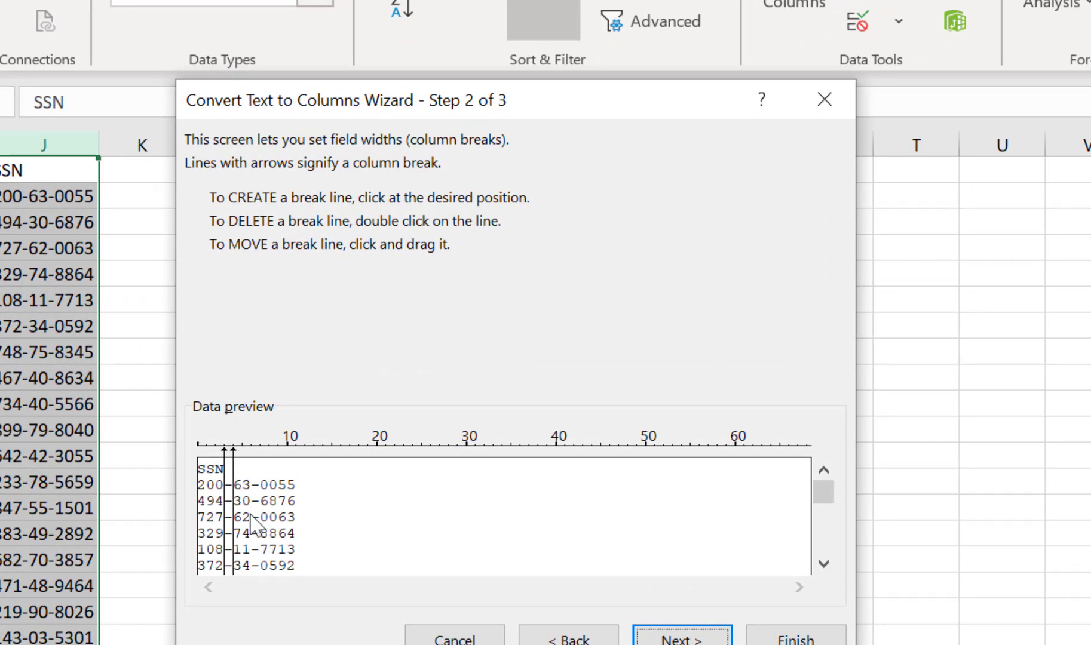
left_click(251, 460)
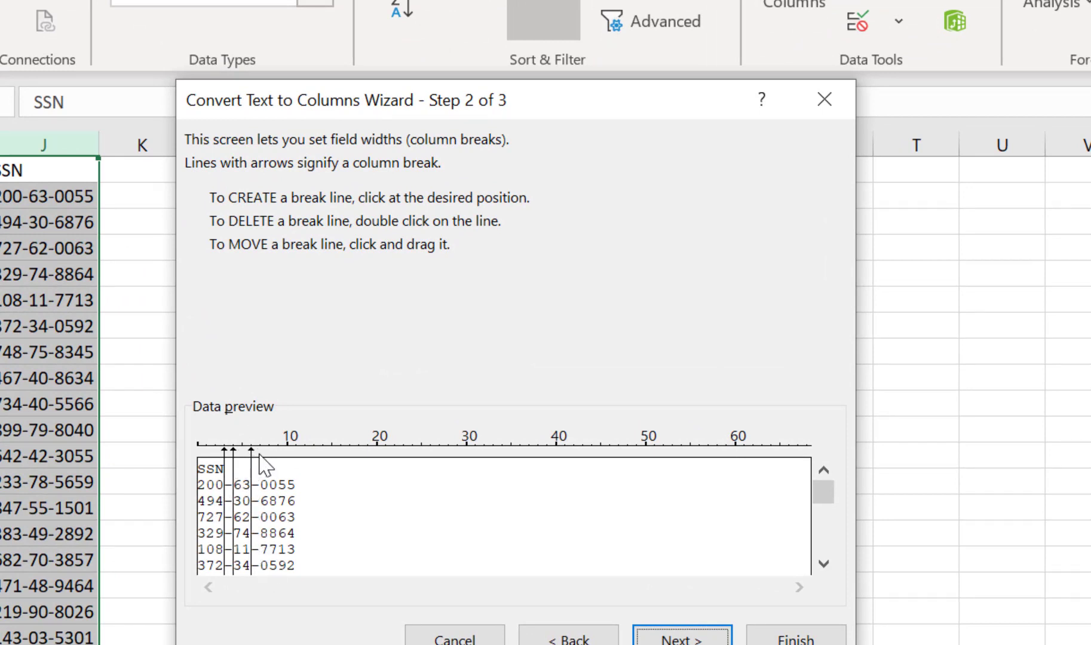
left_click(268, 459)
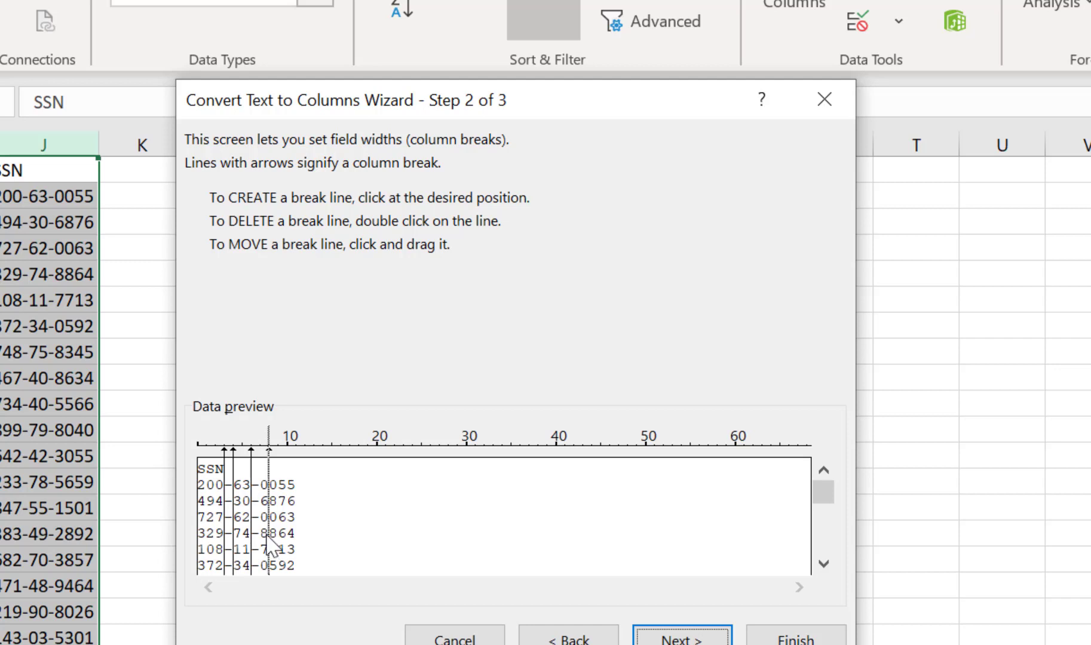
left_click_drag(269, 550, 265, 556)
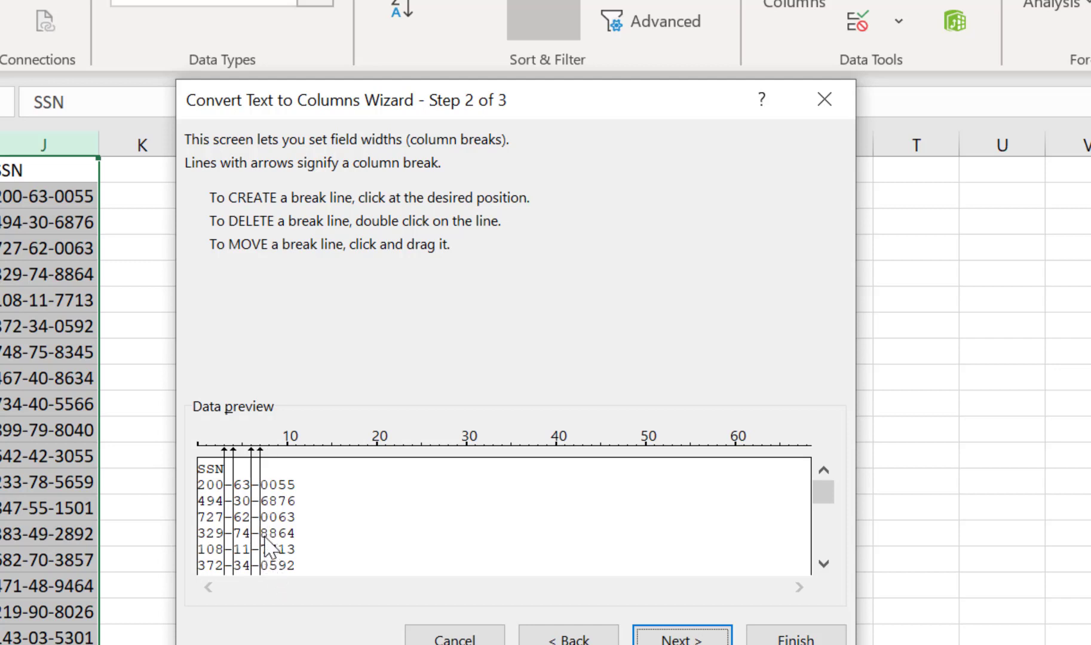
double_click(261, 478)
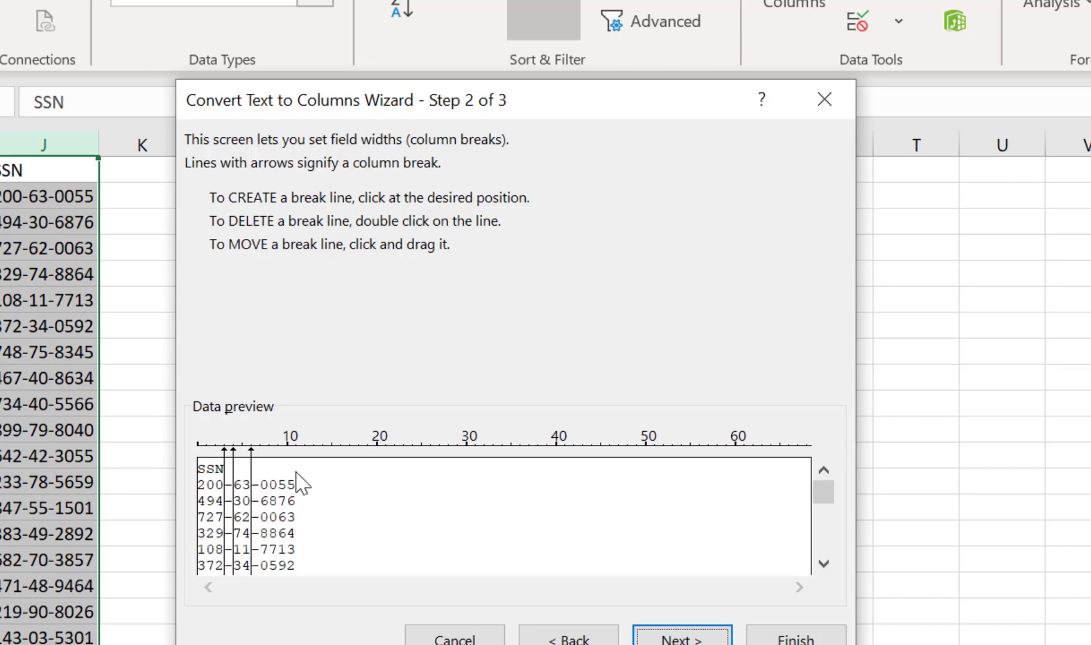
left_click(260, 479)
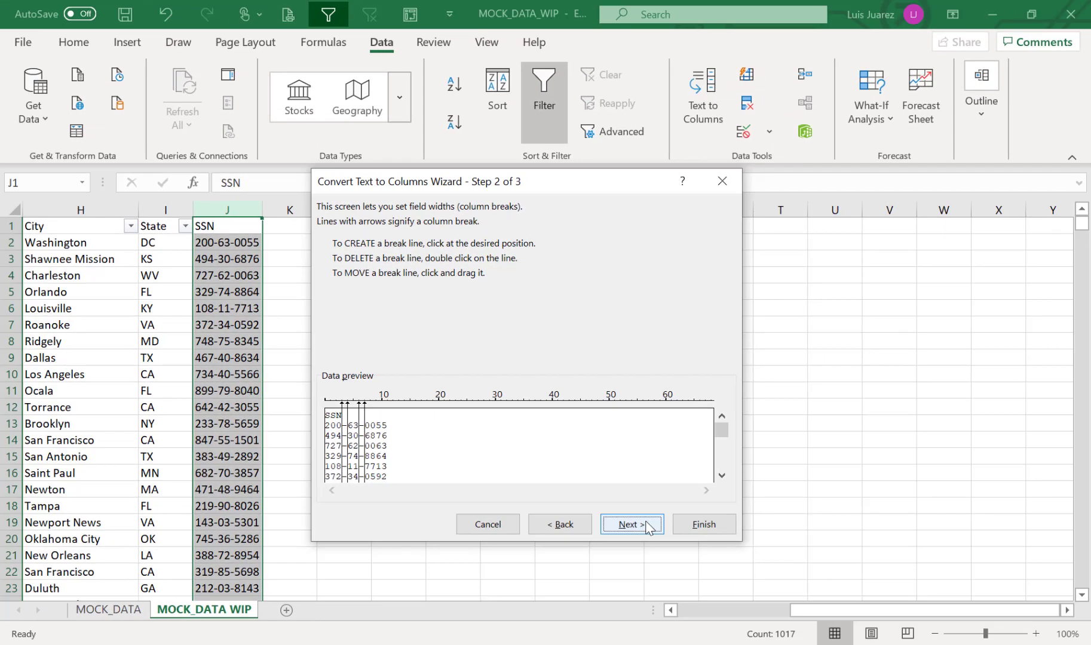
- Keep the General column data format and complete the SSN split with destination $J$1
left_click(632, 524)
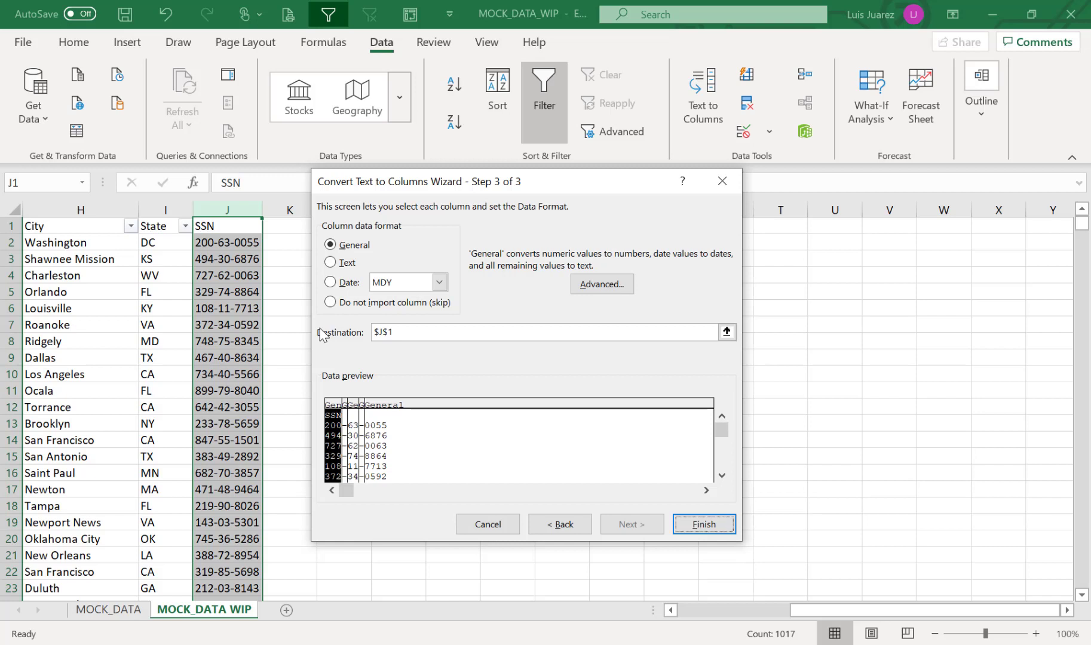
left_click(345, 269)
left_click(344, 246)
left_click(704, 525)
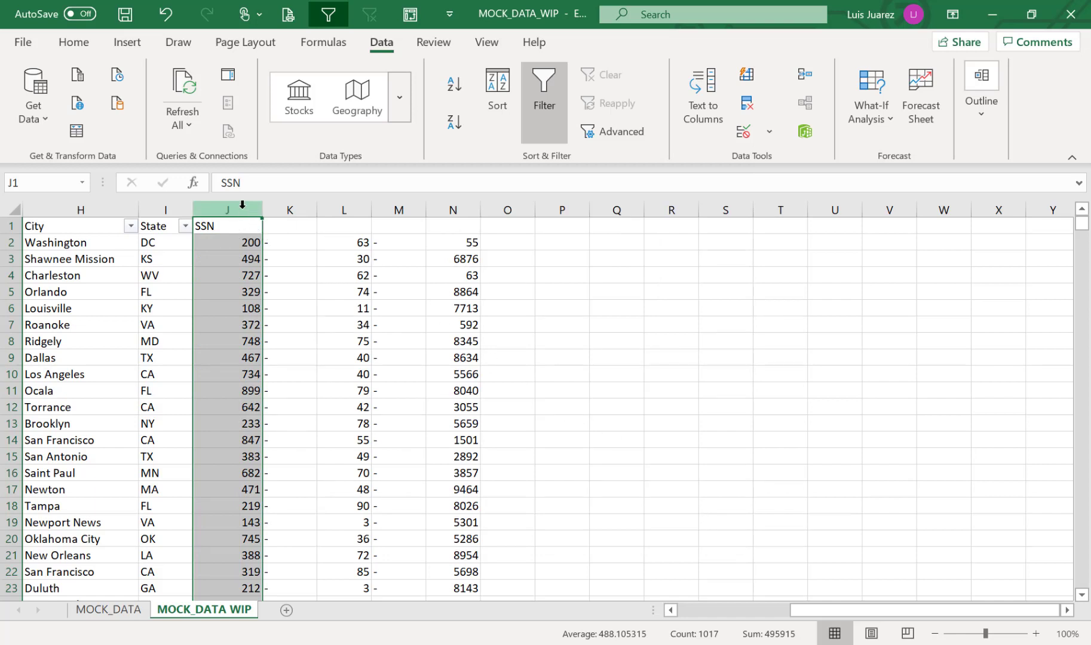
- Inspect the split SSN columns L and N, and highlight cells L19 and L23 in yellow for their missing leading zeros
left_click(354, 210)
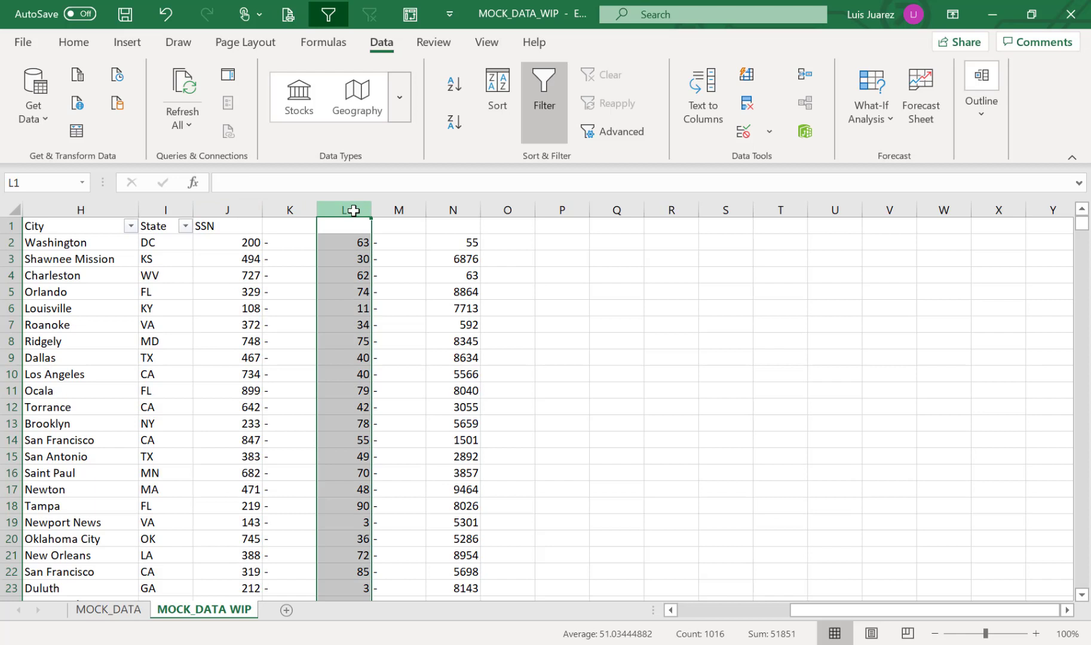
left_click(471, 206)
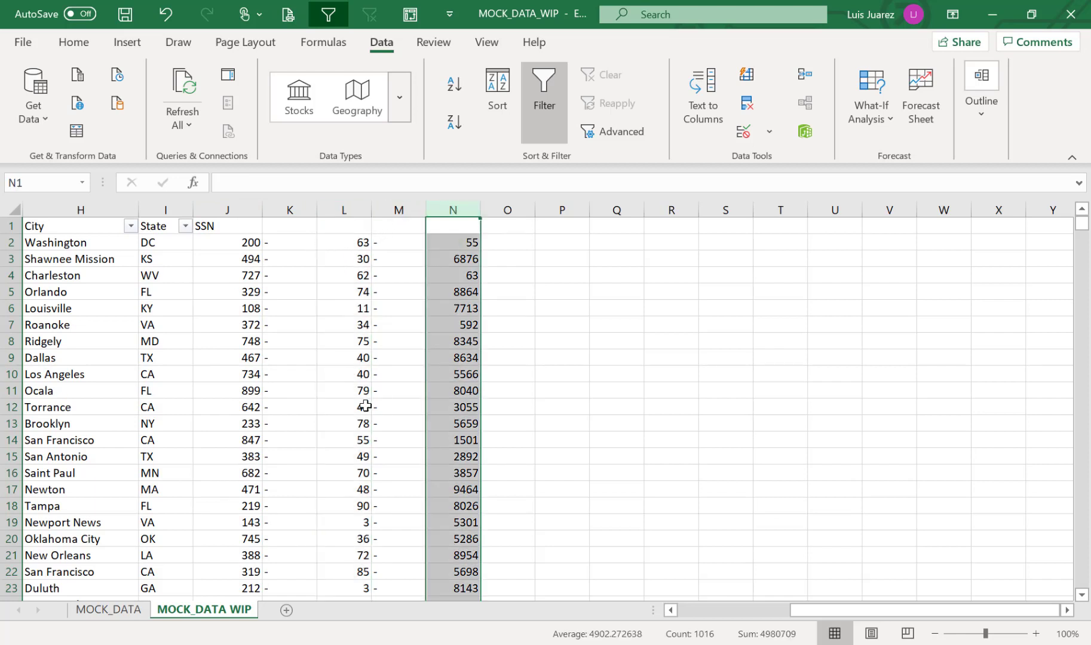
left_click(346, 518)
left_click(347, 587, "ctrl")
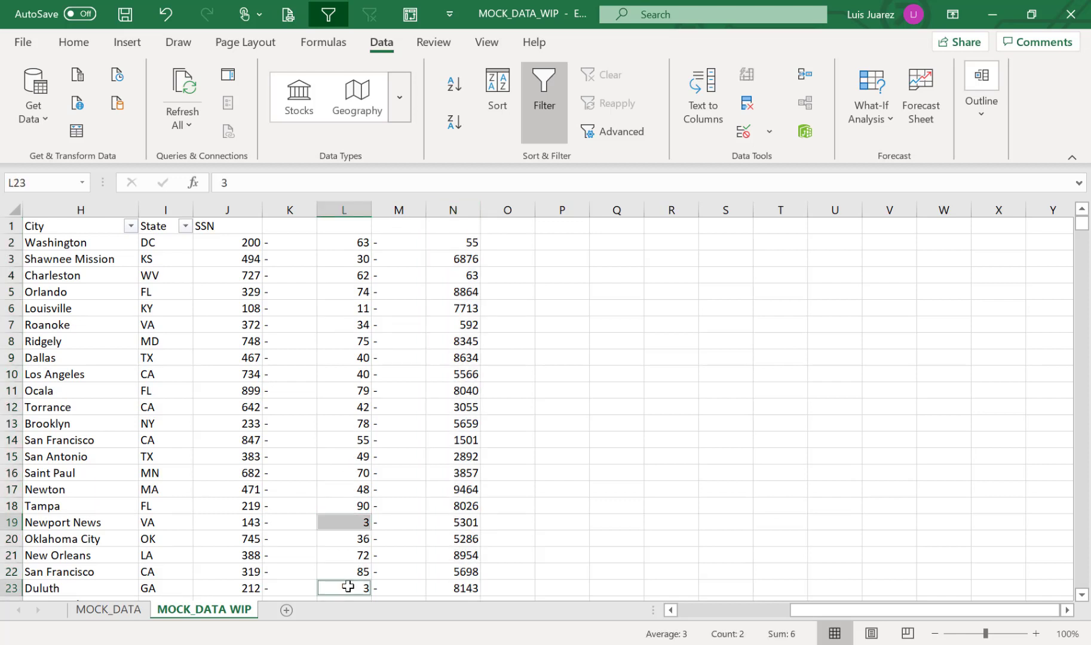
left_click(76, 43)
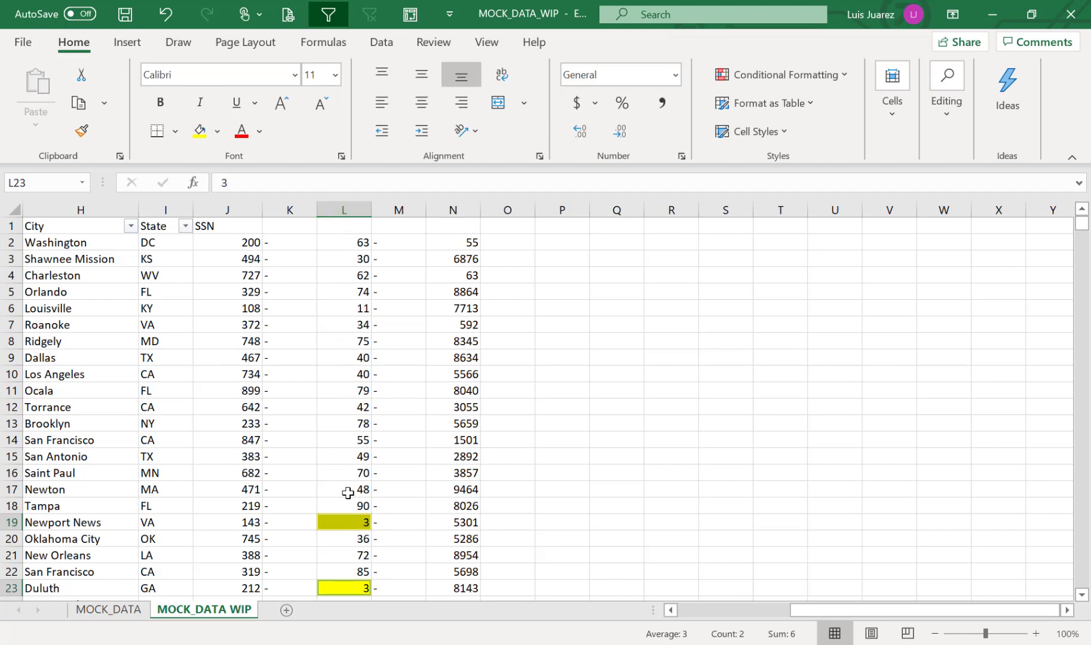
- Highlight cells N2, N4 and N7 in yellow, where the last SSN segment lost its leading zeros
left_click(454, 244)
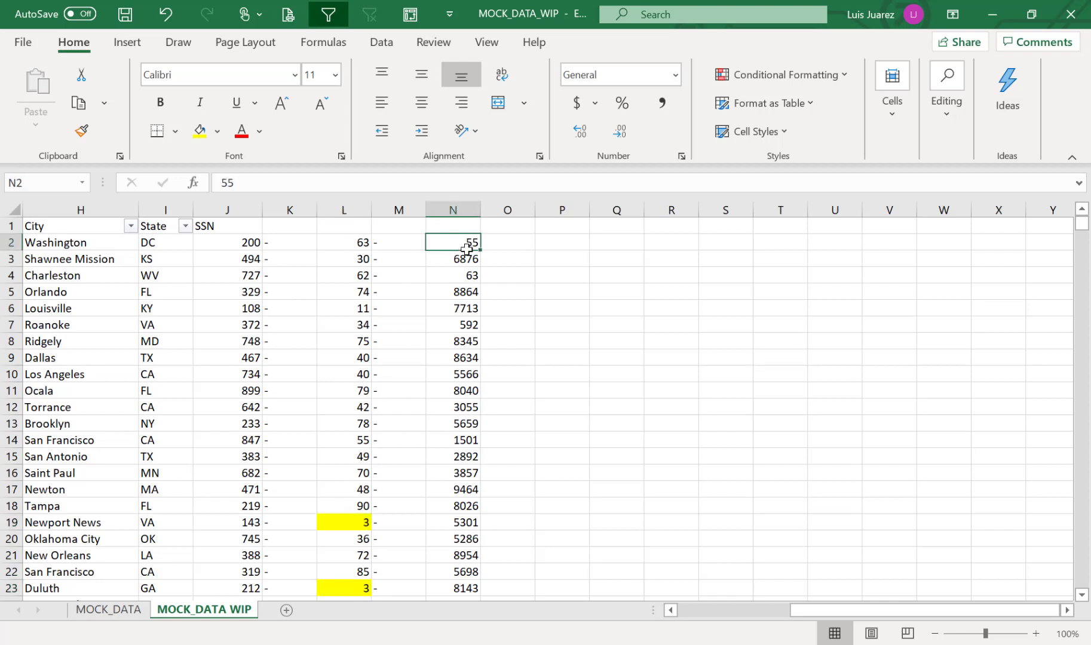
left_click(471, 279, "ctrl")
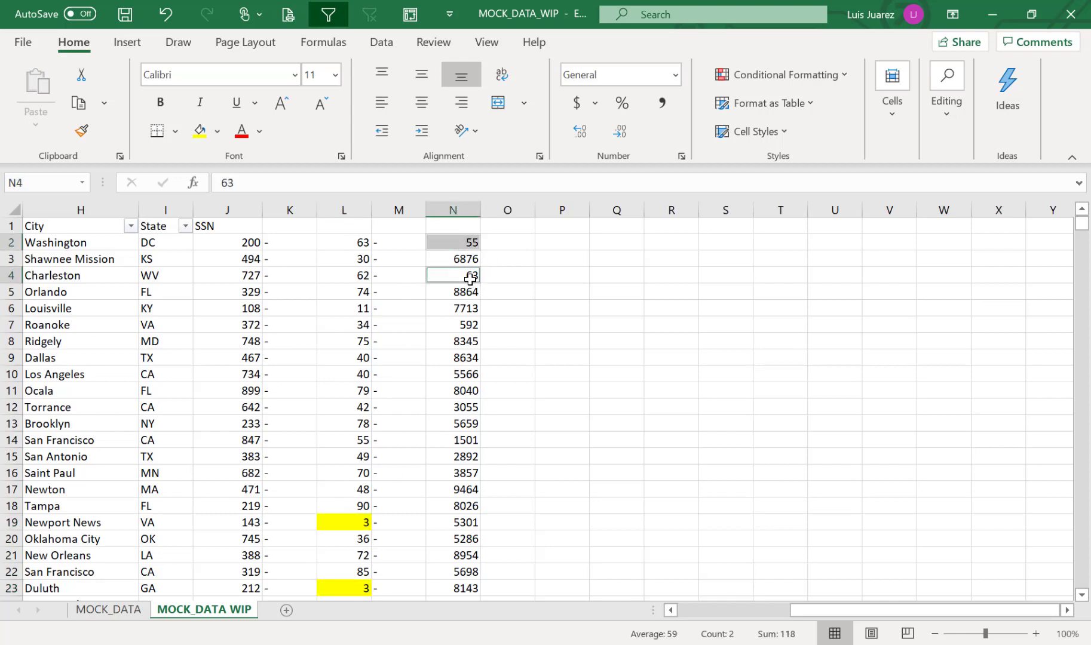
left_click(464, 323, "ctrl")
left_click(199, 131)
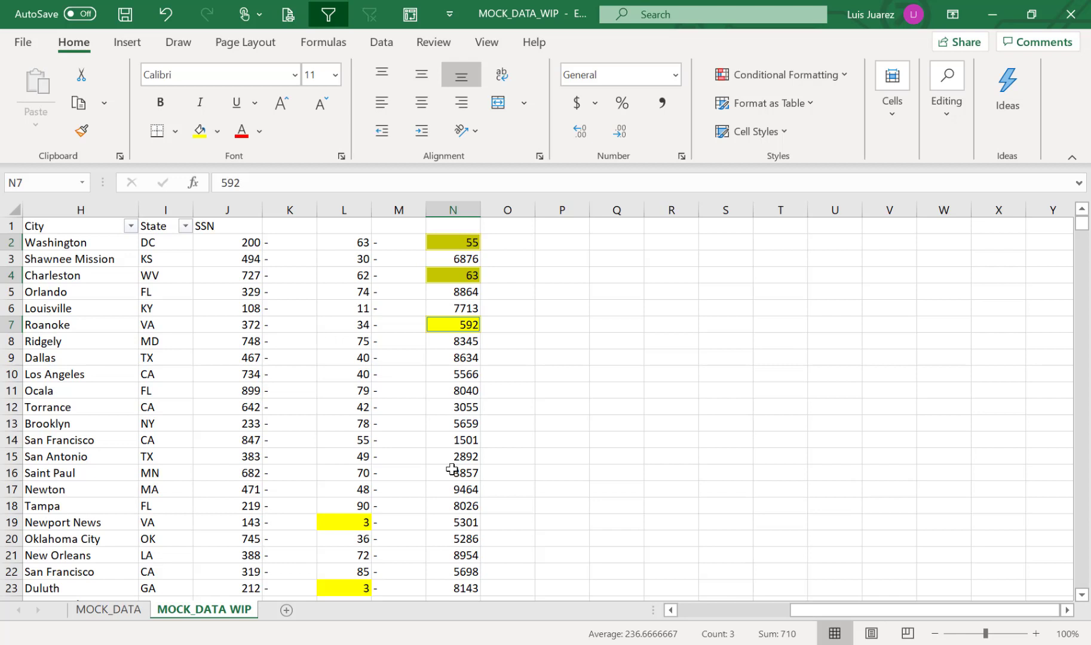
- Enter the formula =LEN(J2) in O2 to count the characters of the first SSN segment
left_click(230, 210)
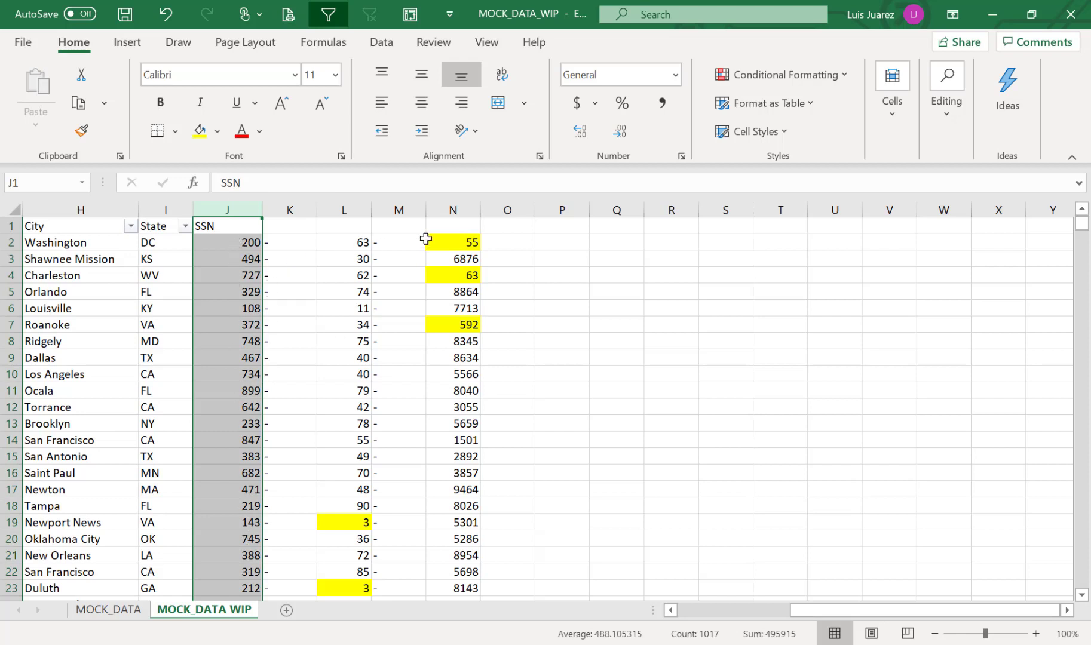
left_click(507, 243)
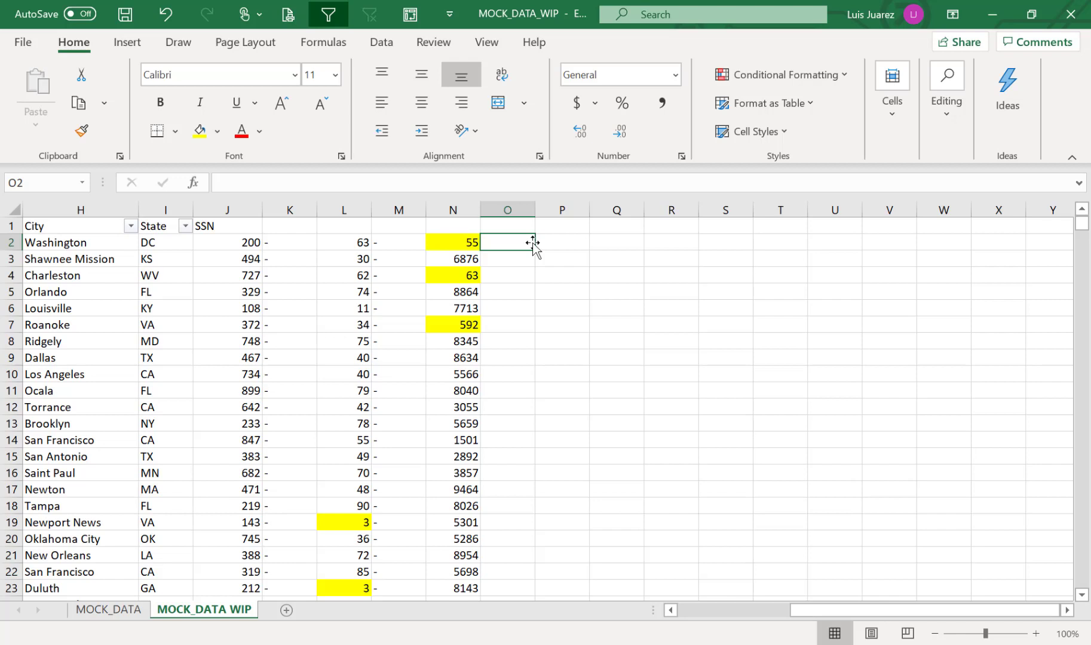
type("=")
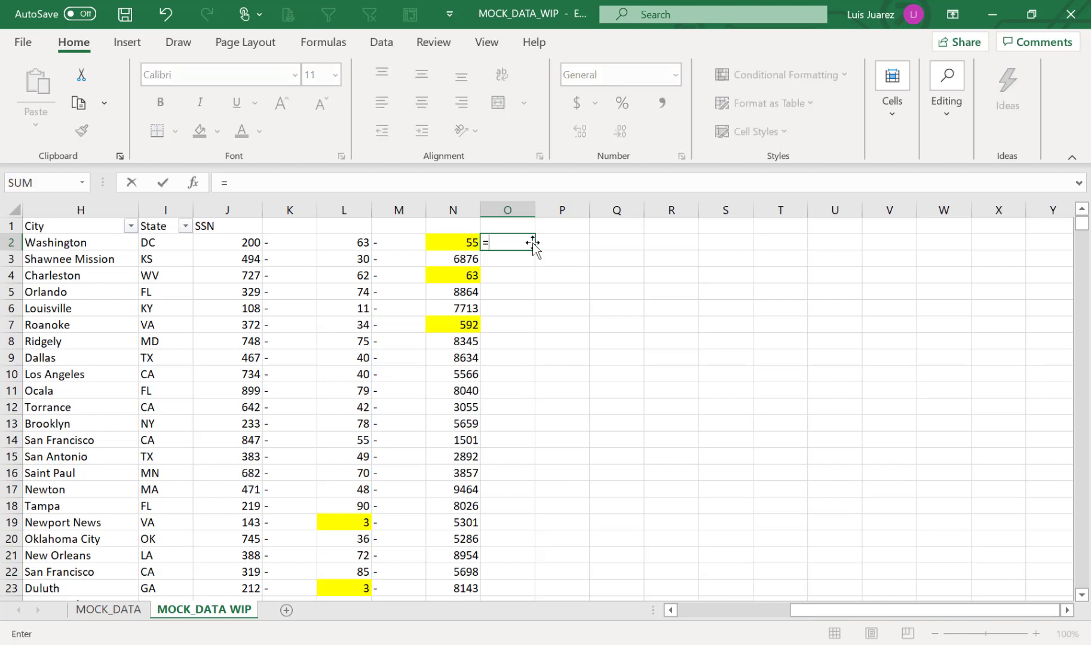
type("len")
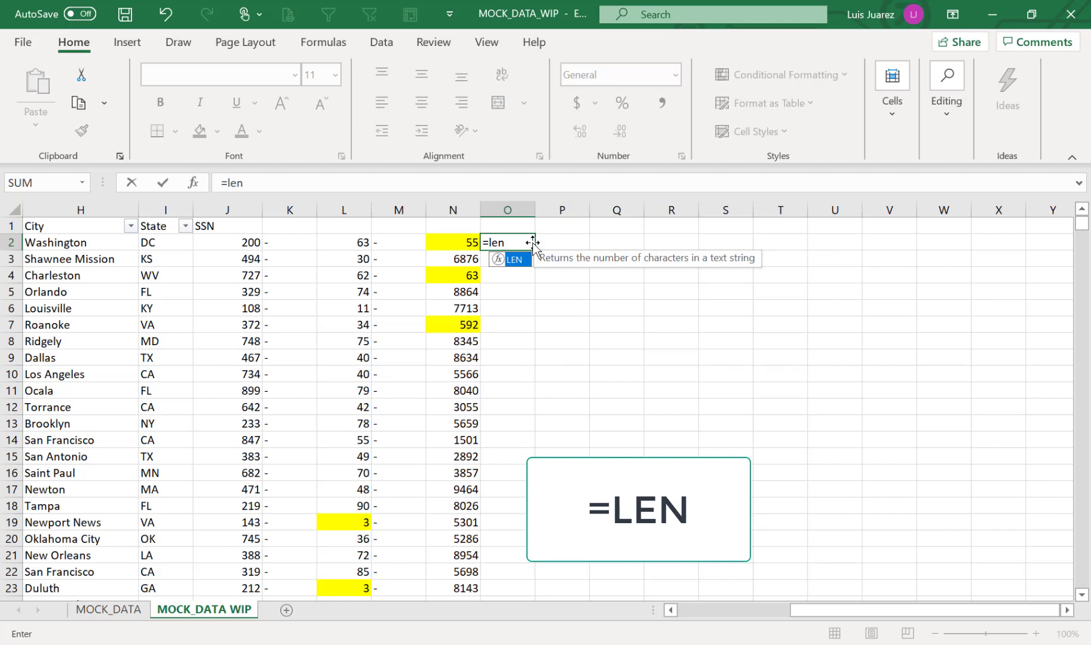
key("Tab")
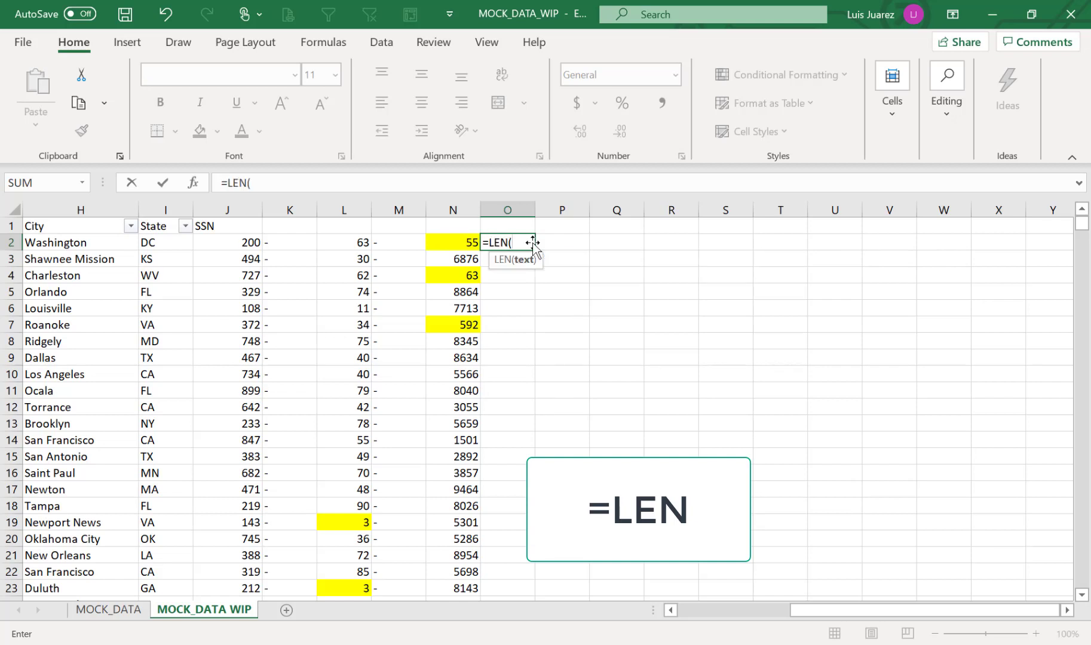
key("Left")
key("Left")
key("Left")
key("Left")
key("Left")
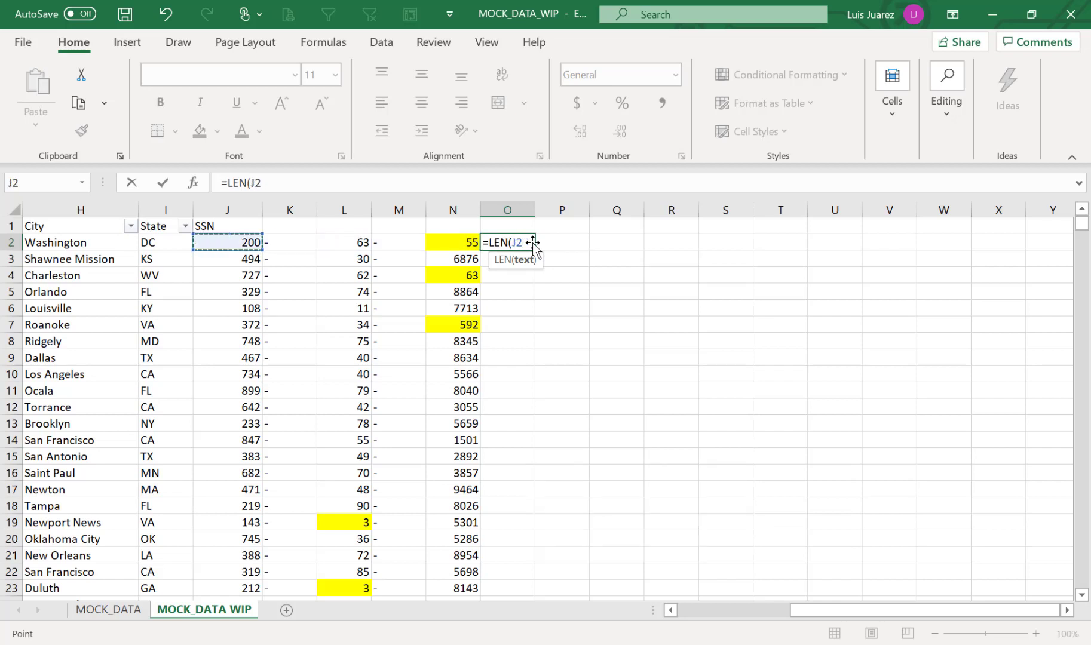
type(")")
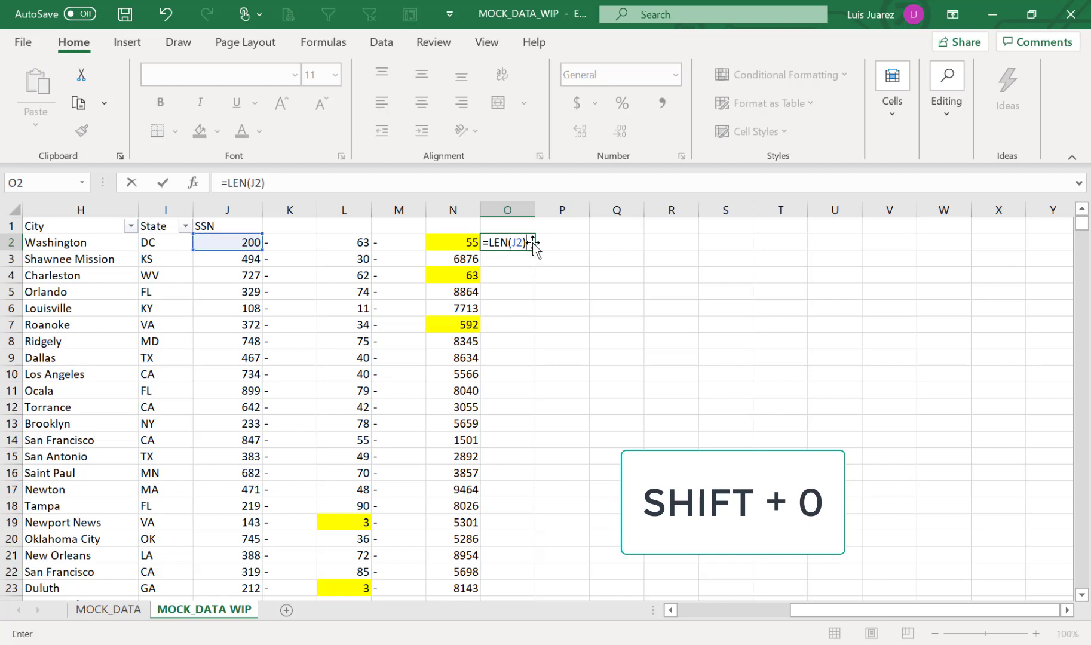
key("Return")
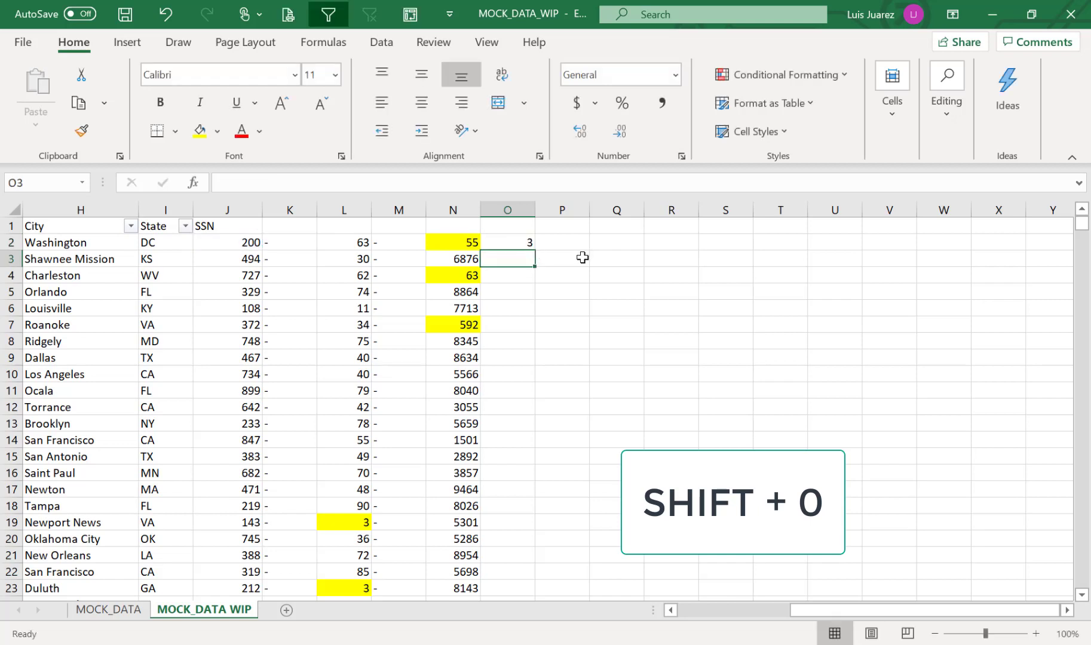
- Fill the LEN formula from O2 down column O for all rows and compare it with column J
left_click(519, 243)
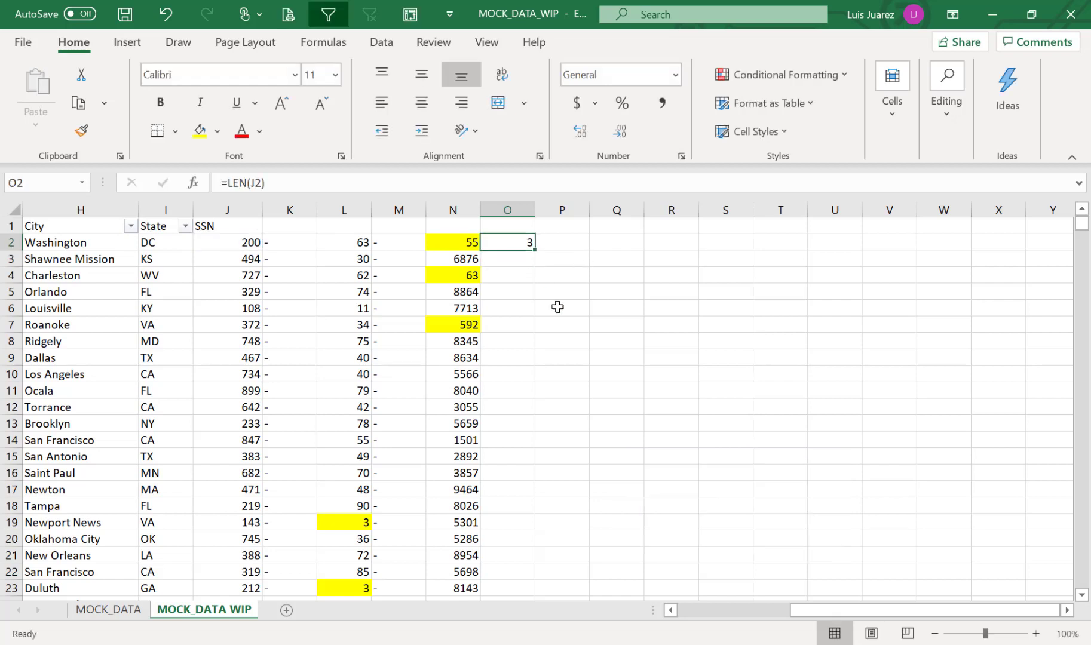
double_click(537, 251)
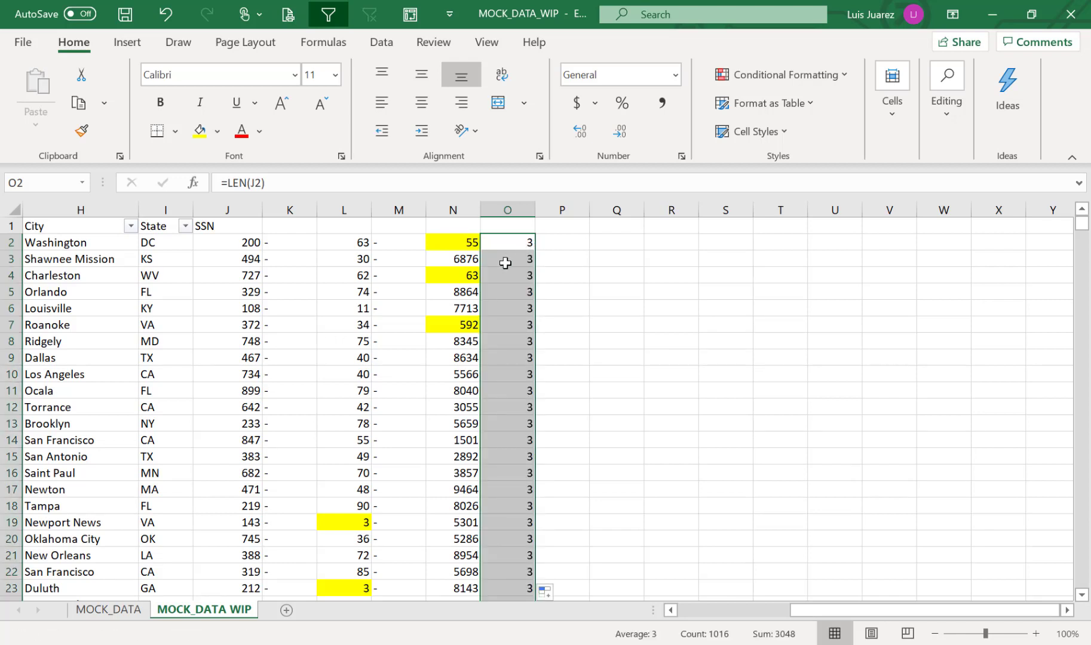
left_click(515, 206)
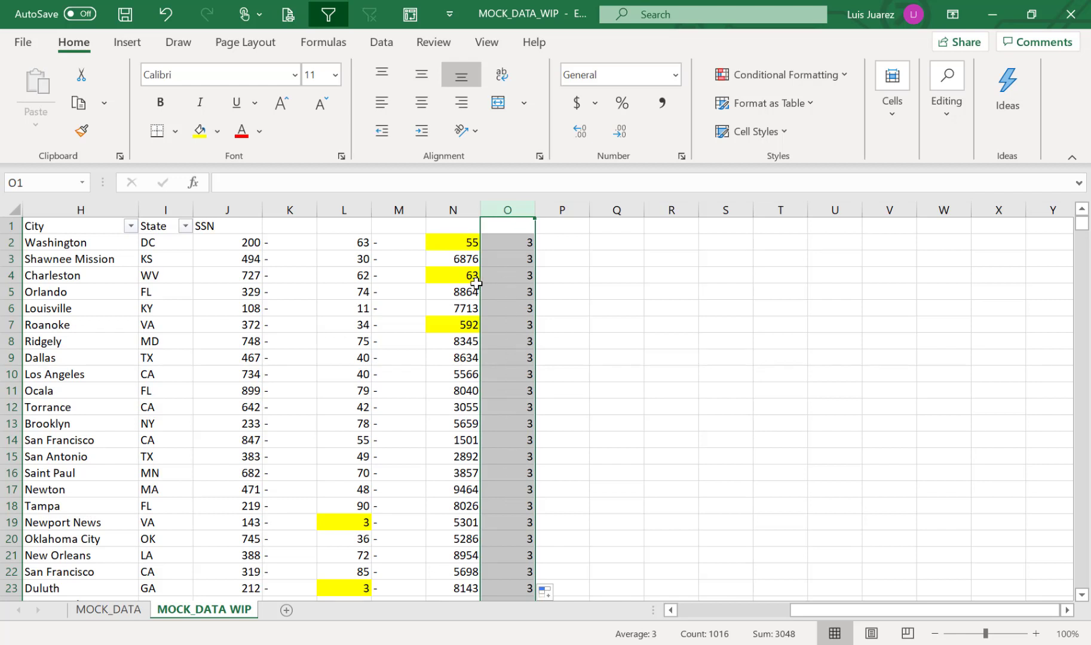
left_click(243, 206)
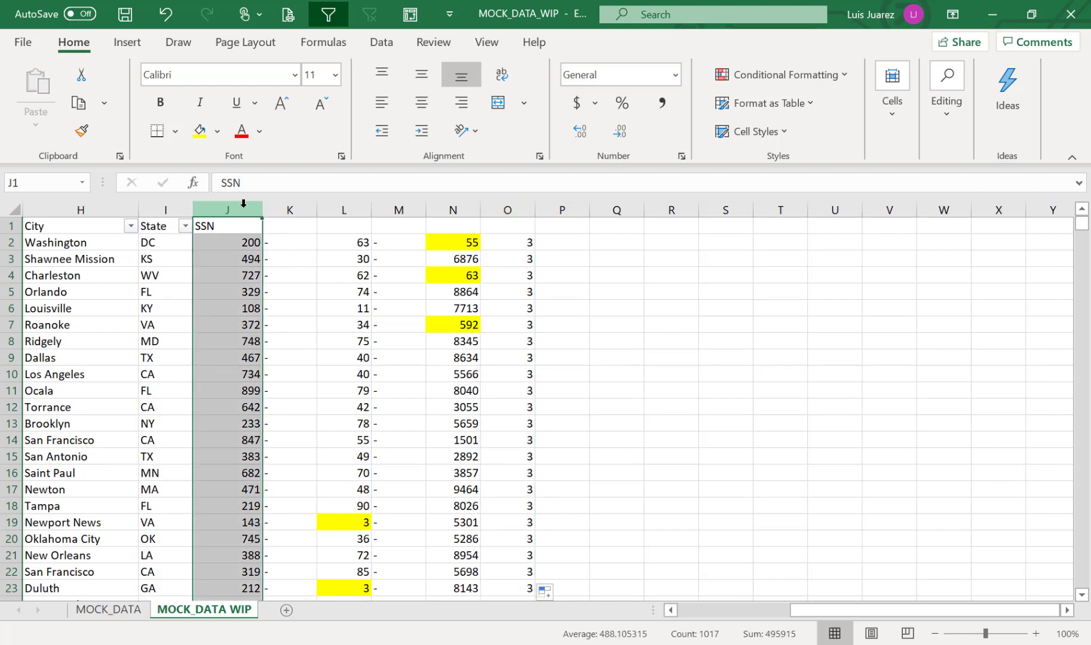
- Check the header cells in row 1 from State through column O for missing filter arrows
left_click(520, 225)
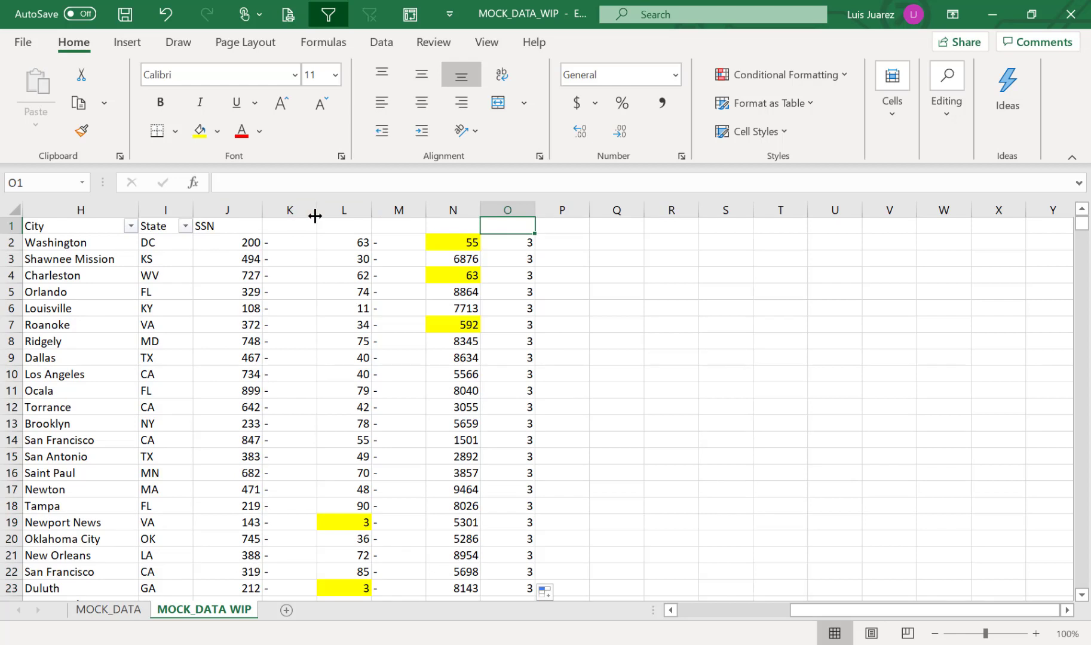
key("Left")
key("Left")
key("Left")
key("Left")
key("Left")
key("Left")
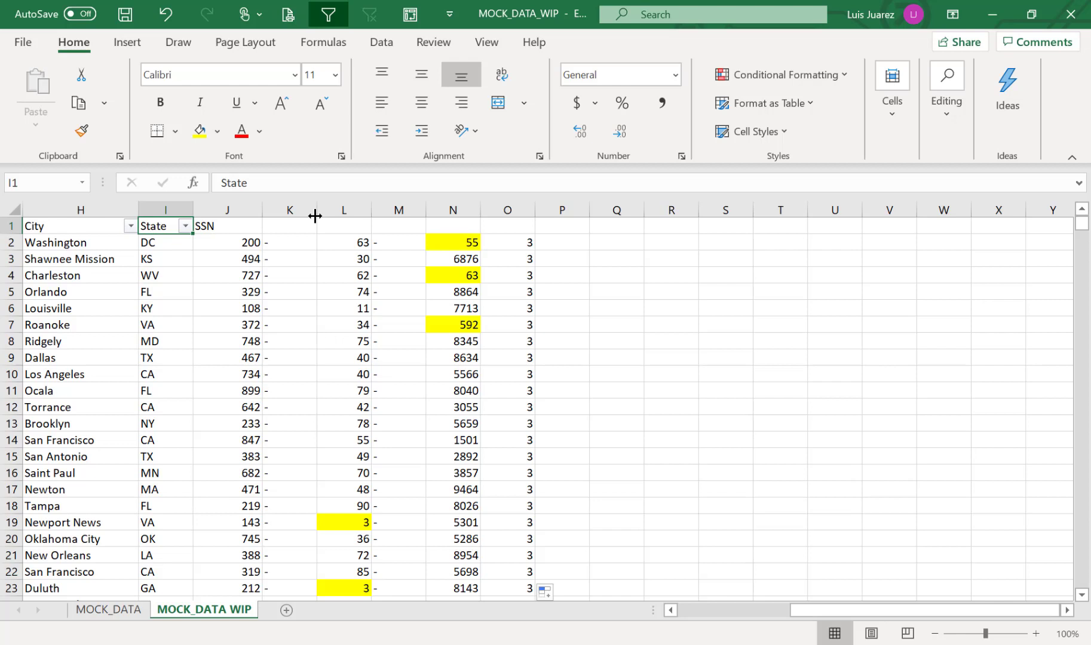
key("Right")
key("Right")
key("Right")
key("Right")
key("Right")
key("Right")
key("Left")
key("Left")
key("Left")
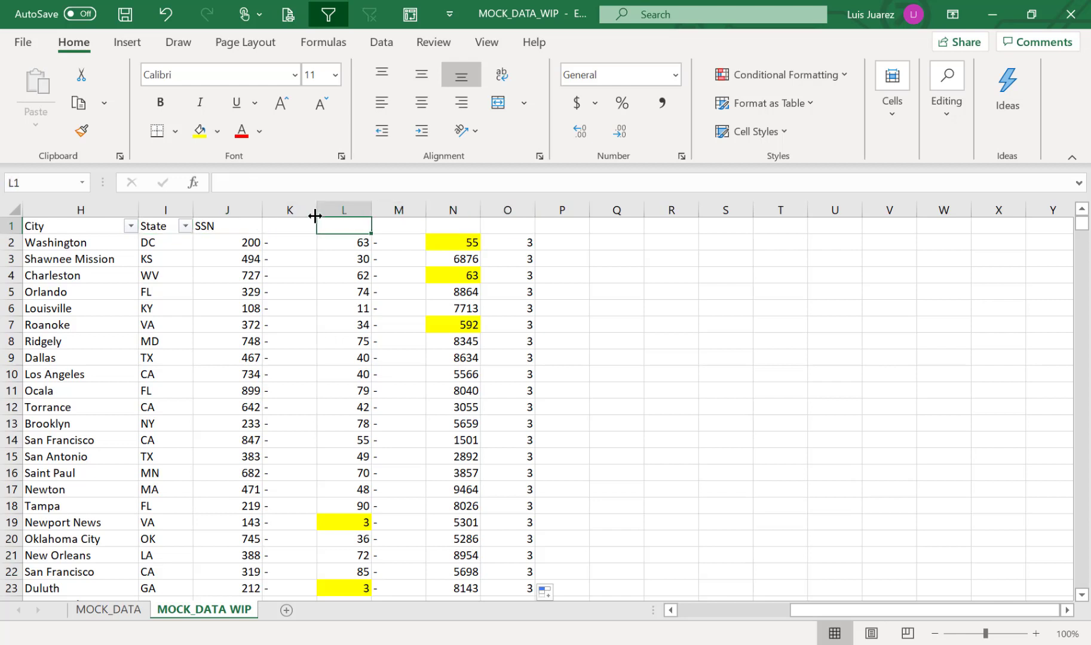
key("Left")
key("Left")
key("Right")
key("Right")
key("Right")
key("Right")
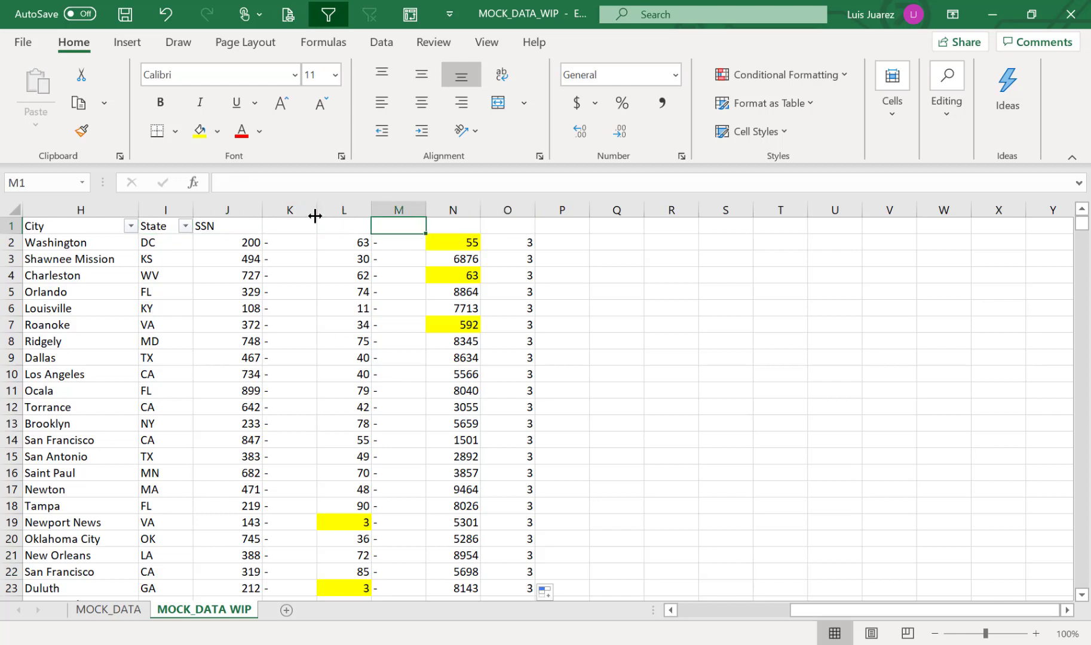
key("Right")
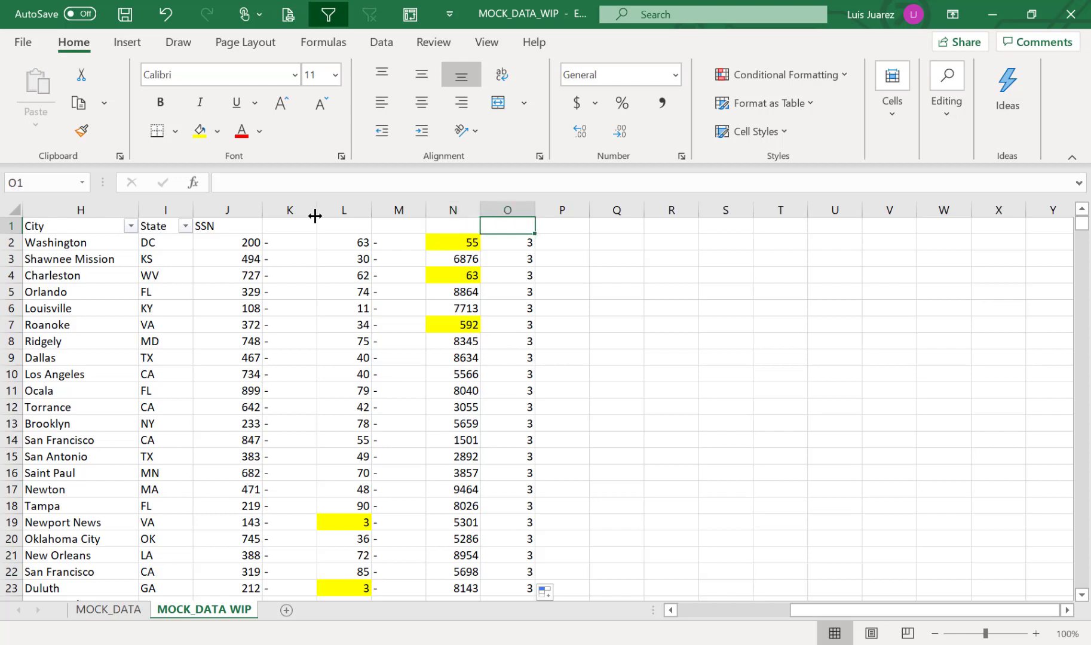
- Remove the existing header filter, try reapplying it from cell O1, and undo that reapplication
key("ctrl+shift+l")
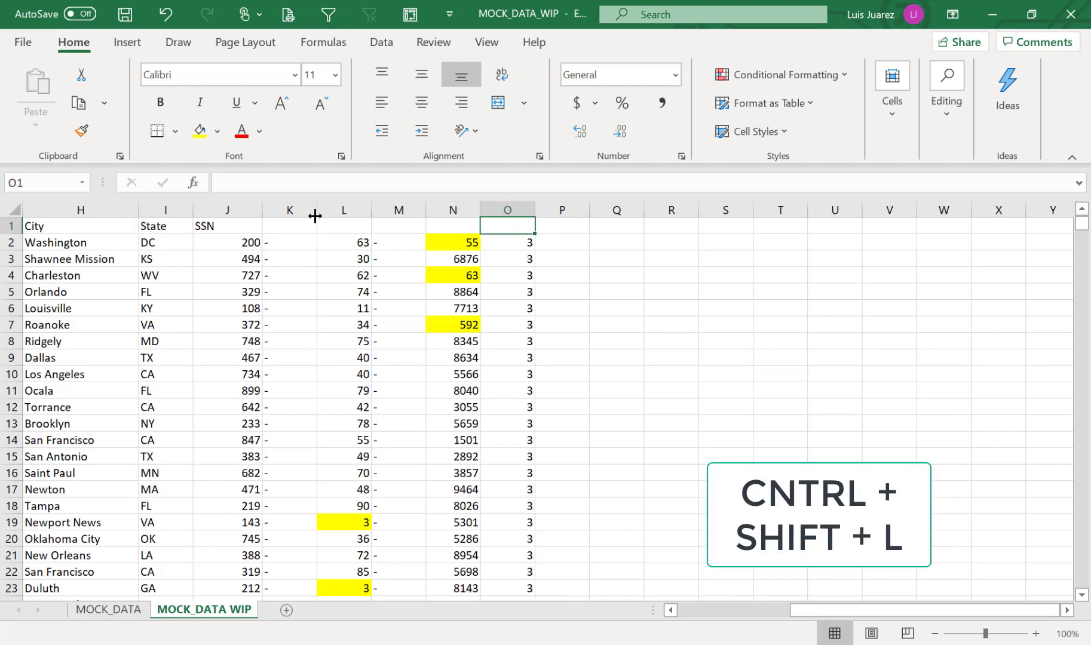
key("ctrl+shift+l")
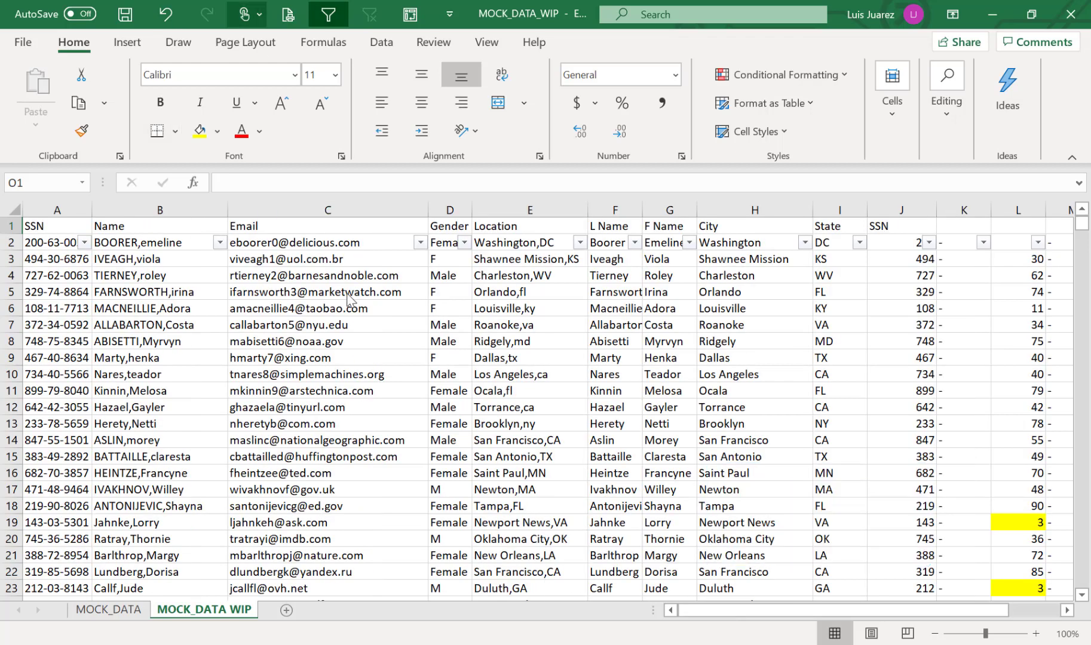
double_click(1066, 610)
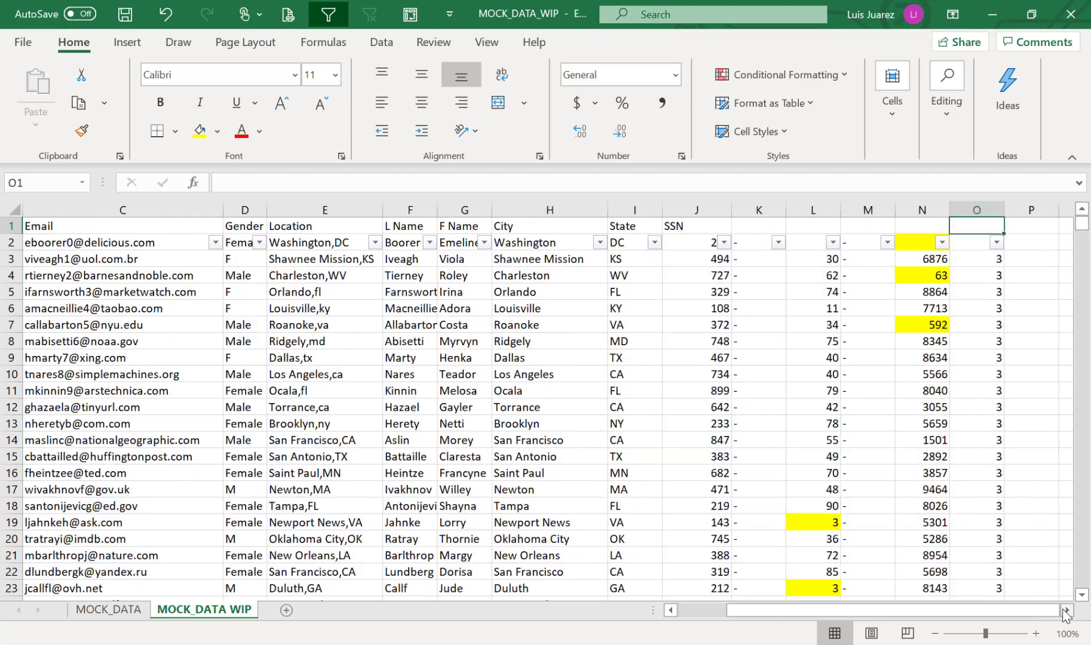
double_click(1066, 611)
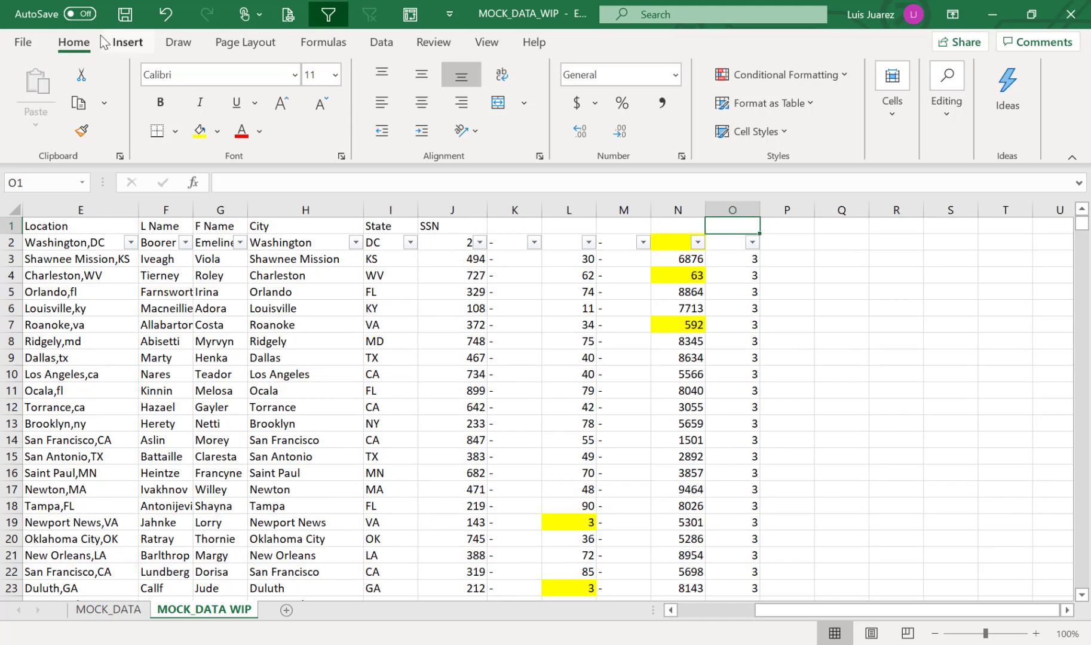
left_click(166, 14)
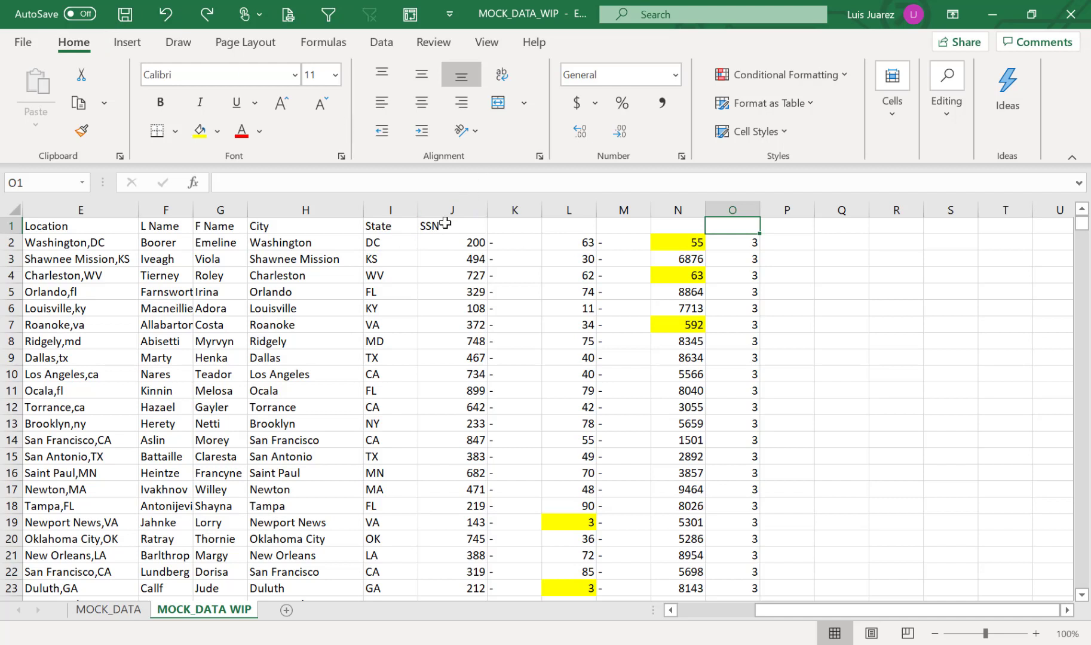
- Apply a filter to the whole of header row 1 so that it covers all columns through O
left_click(12, 226)
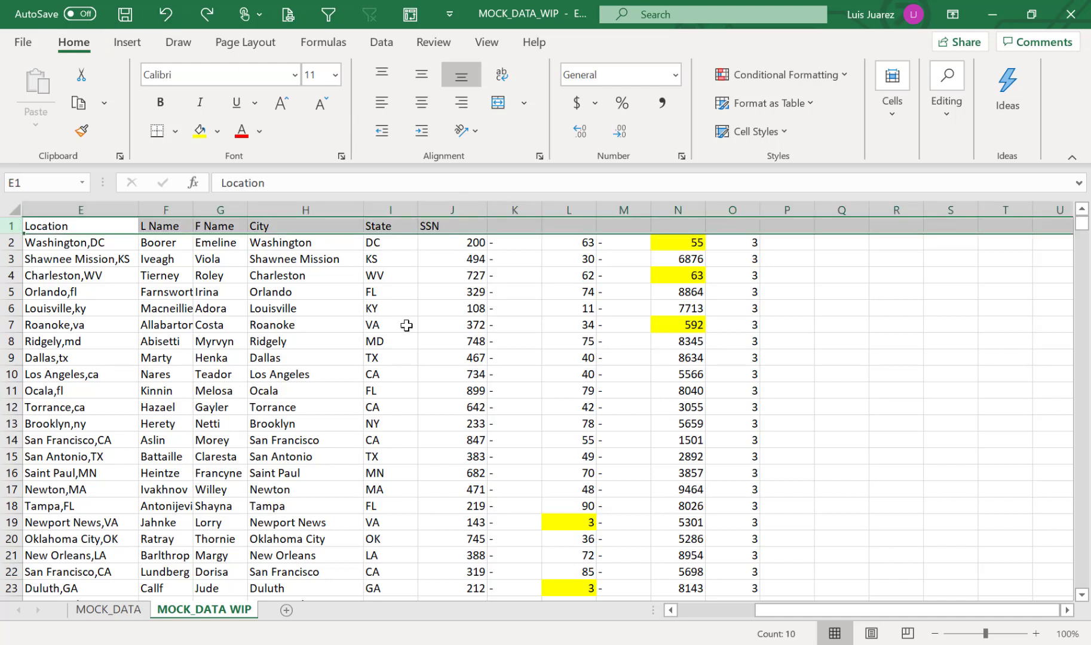
key("ctrl+shift+l")
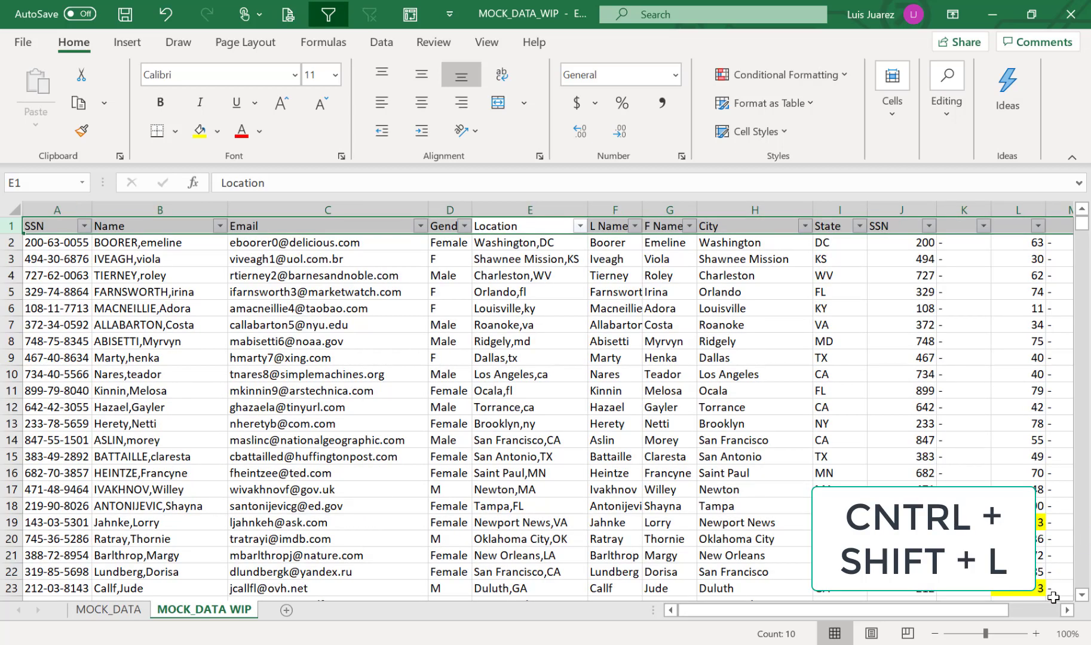
left_click(1067, 611)
left_click(1067, 610)
left_click(1067, 611)
left_click(1067, 611)
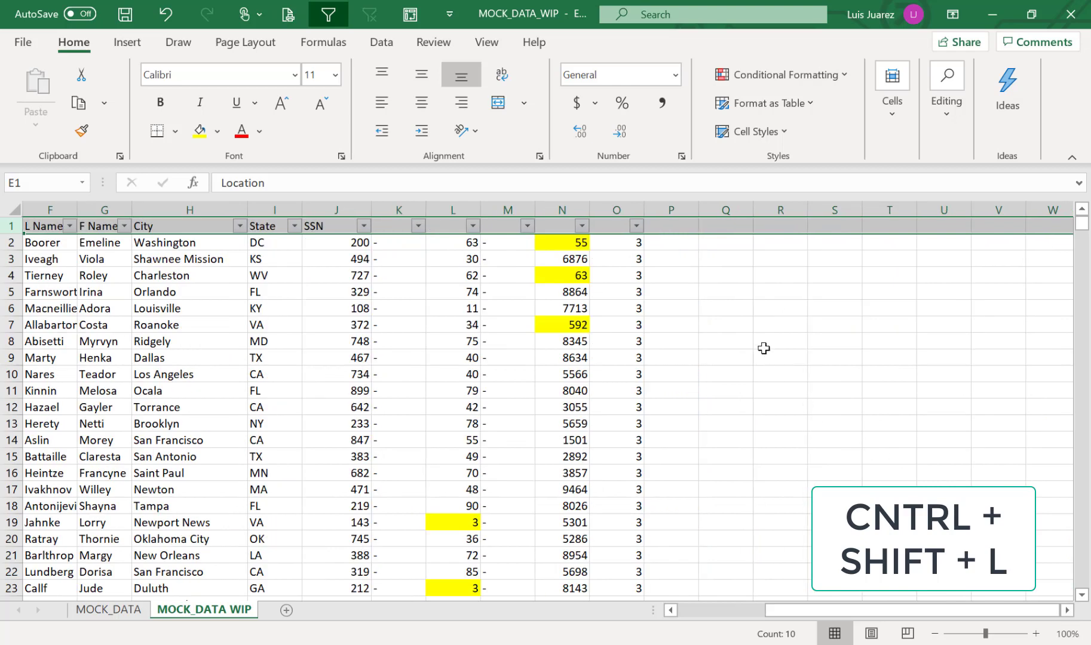
left_click(762, 345)
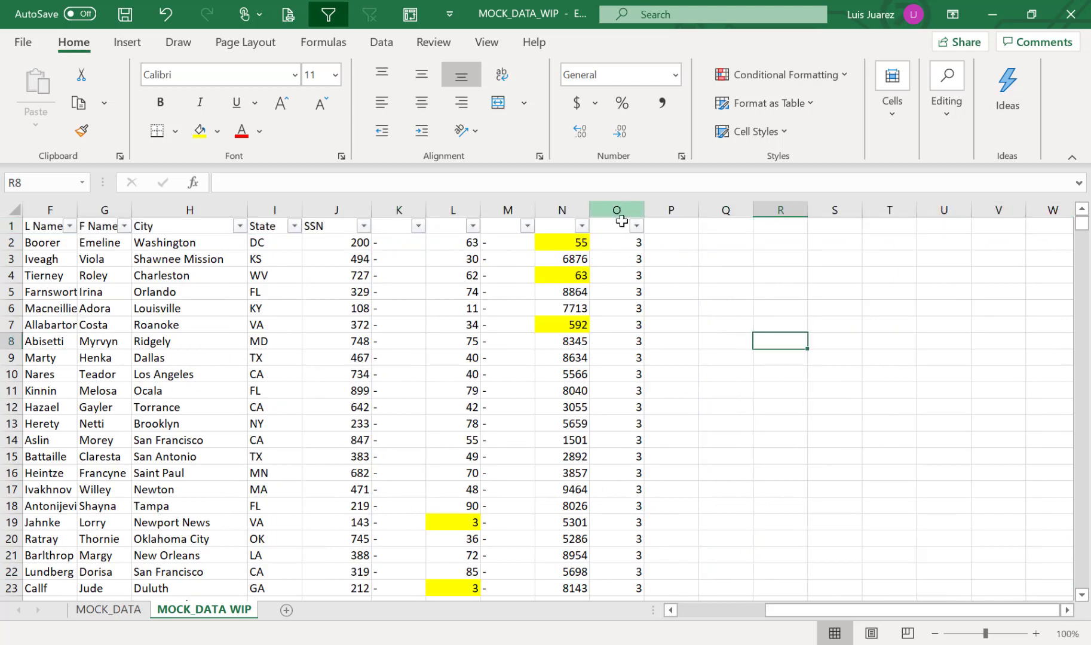
- Review the LEN formula in O2 and the distinct lengths listed in column O's filter
left_click(622, 210)
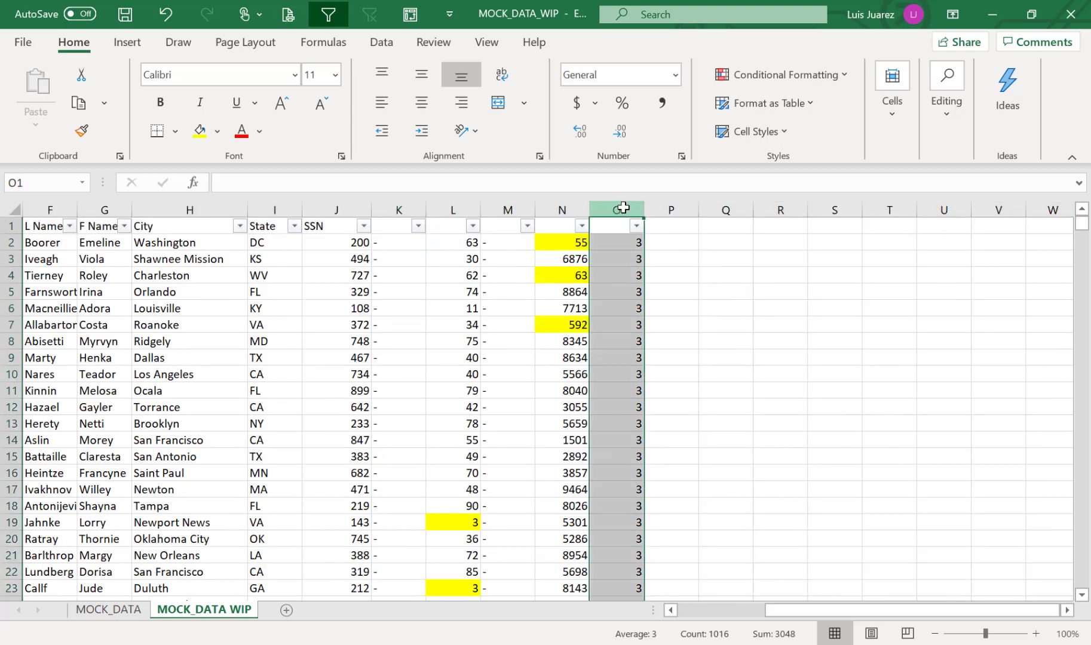
double_click(619, 240)
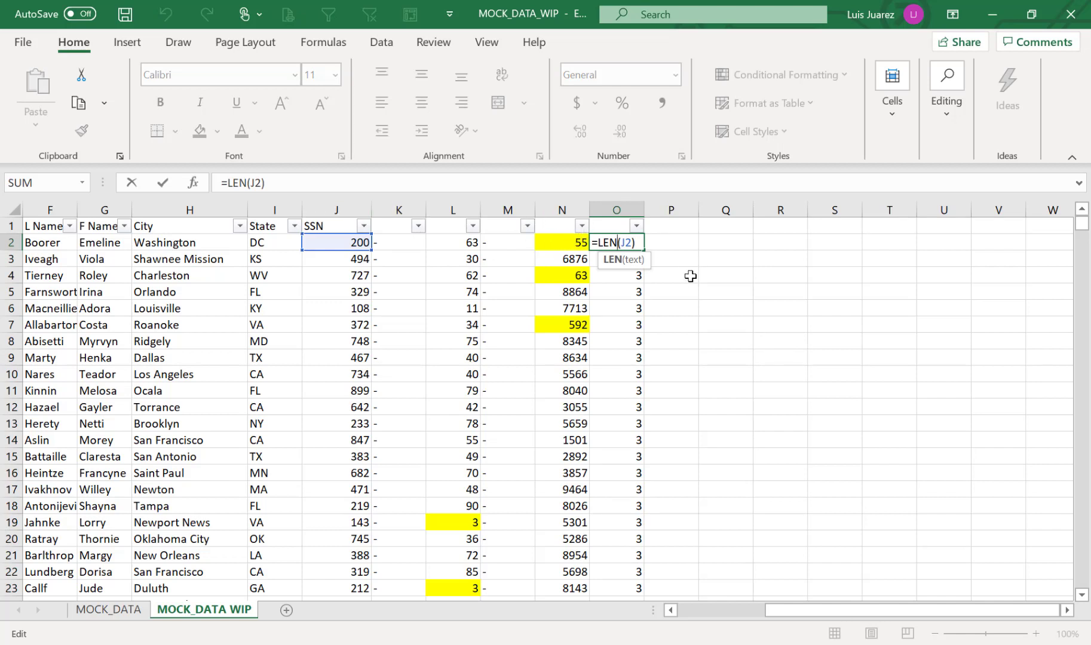
key("Escape")
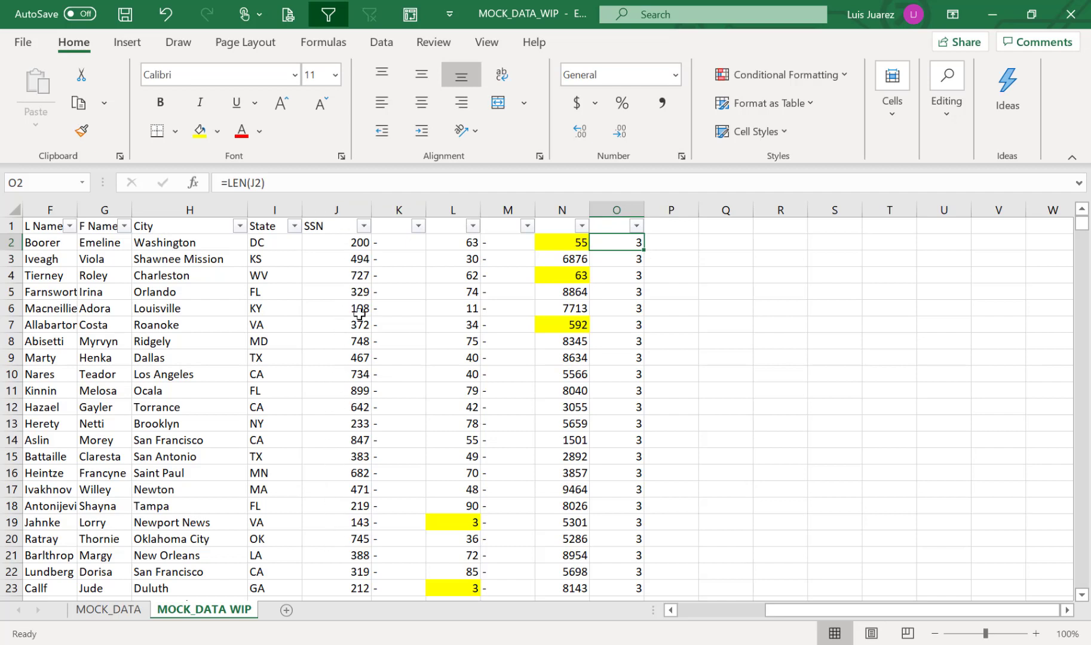
left_click(637, 226)
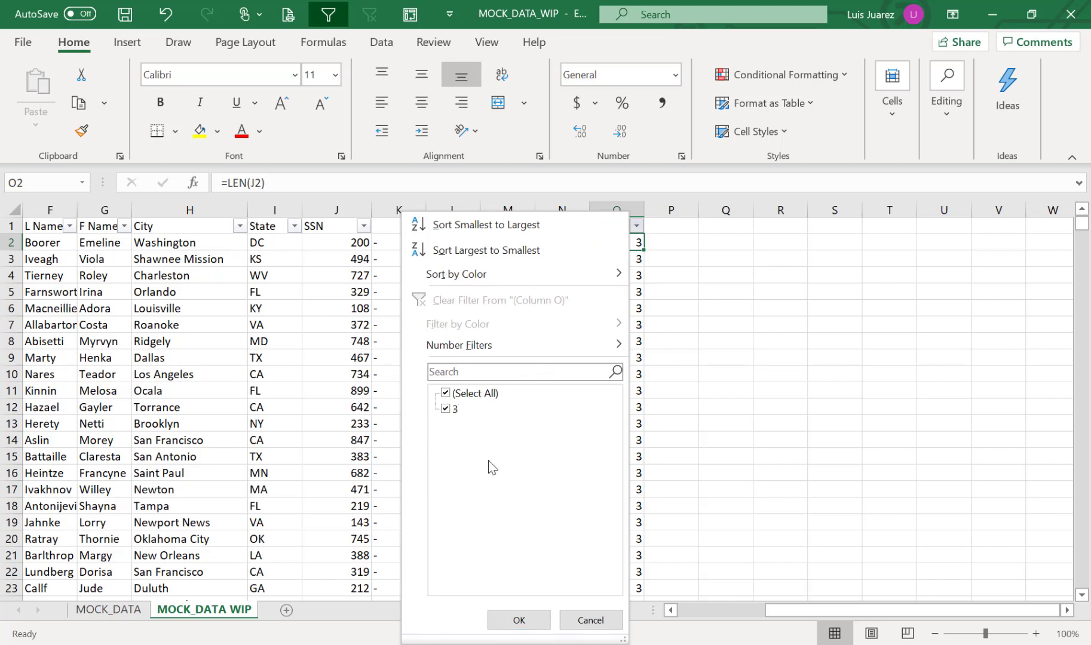
left_click(614, 623)
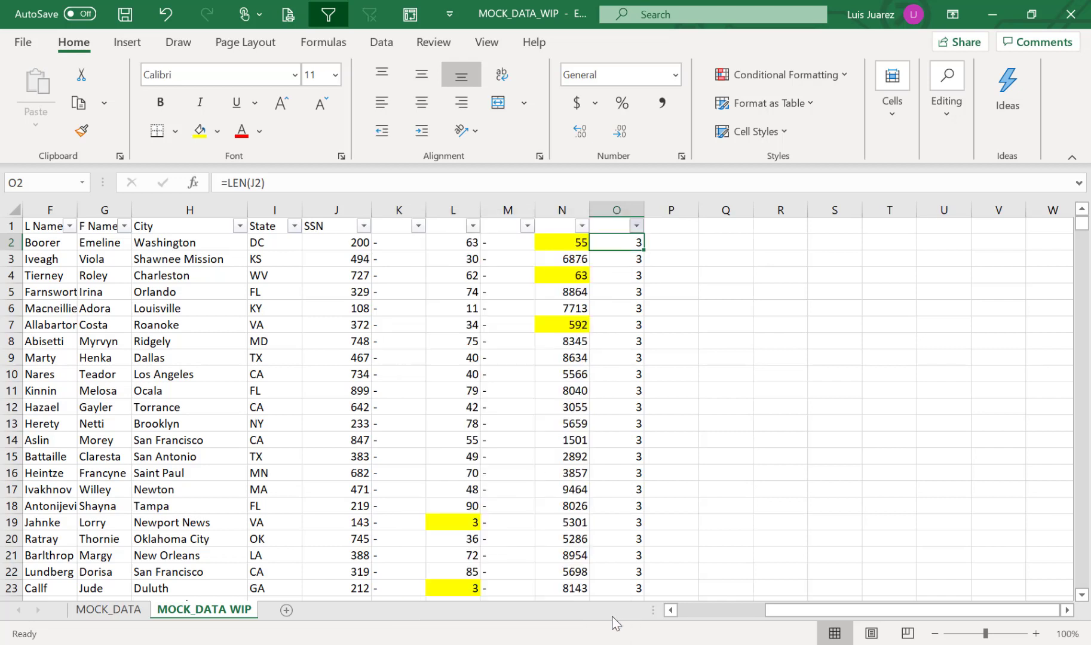
- Replace the formula in O2 with =LEN(L2) to count the characters of the middle SSN segment
left_click(460, 210)
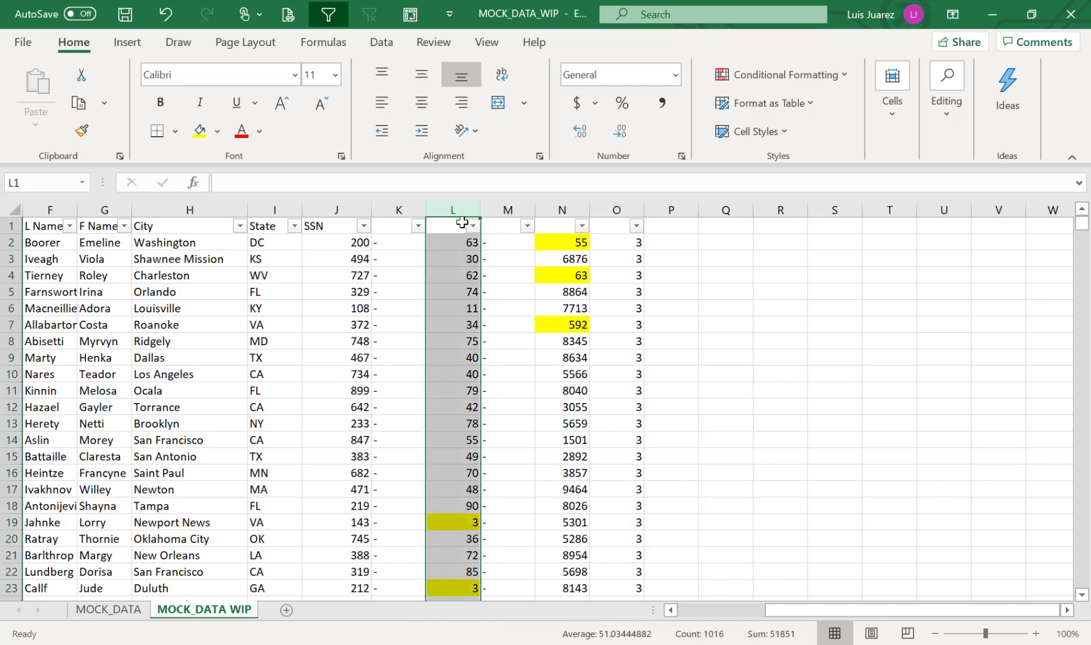
left_click(616, 242)
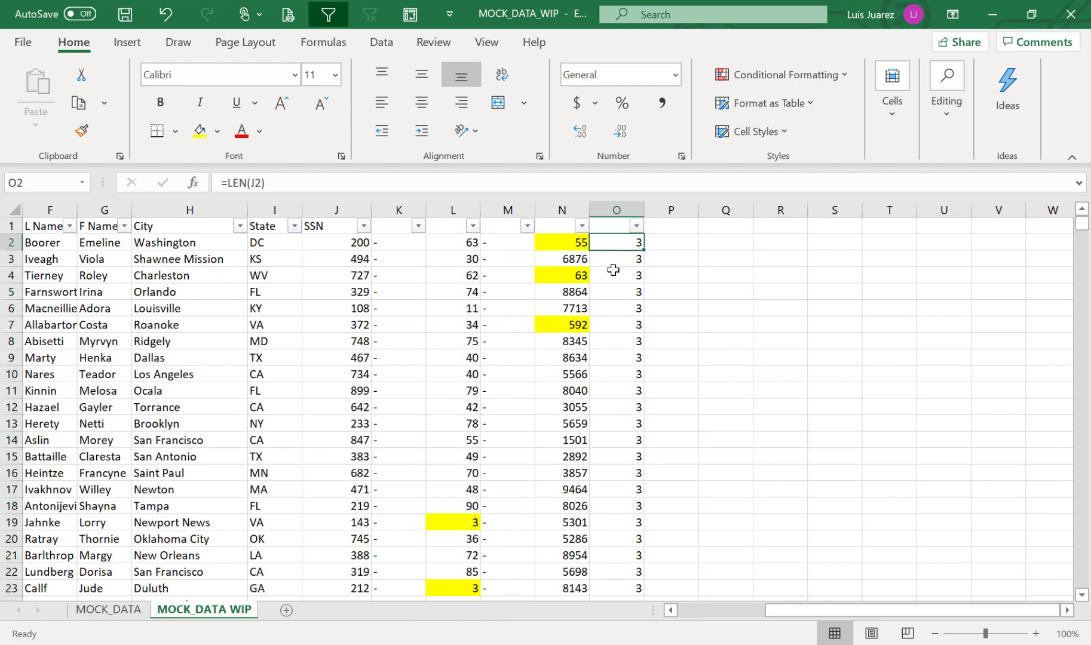
left_click(625, 209)
left_click(616, 245)
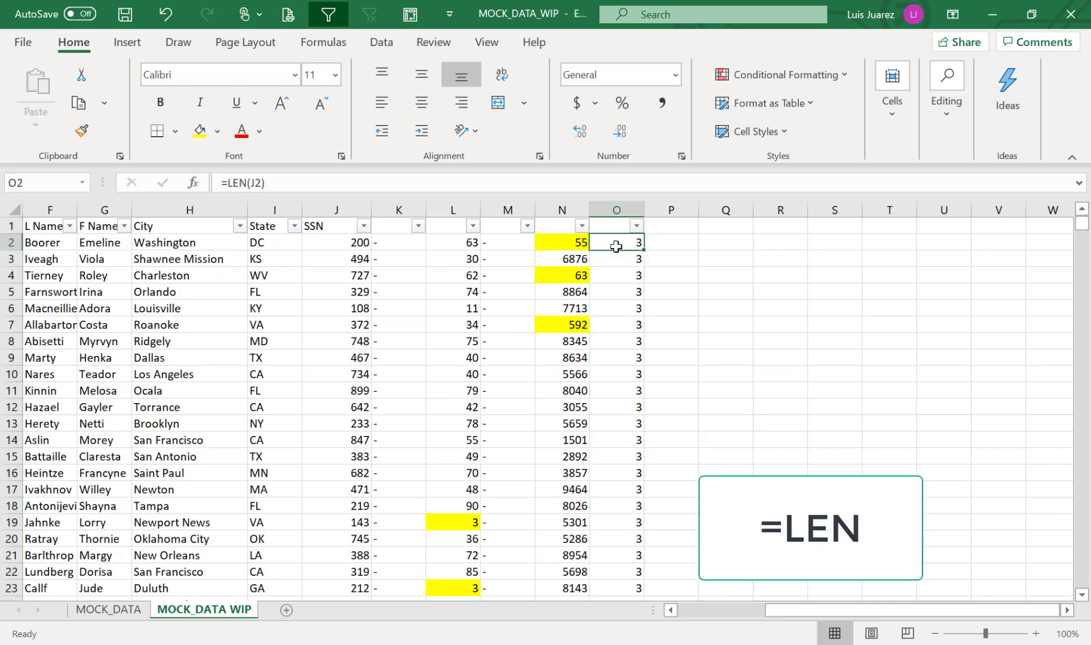
type("=len")
key("Tab")
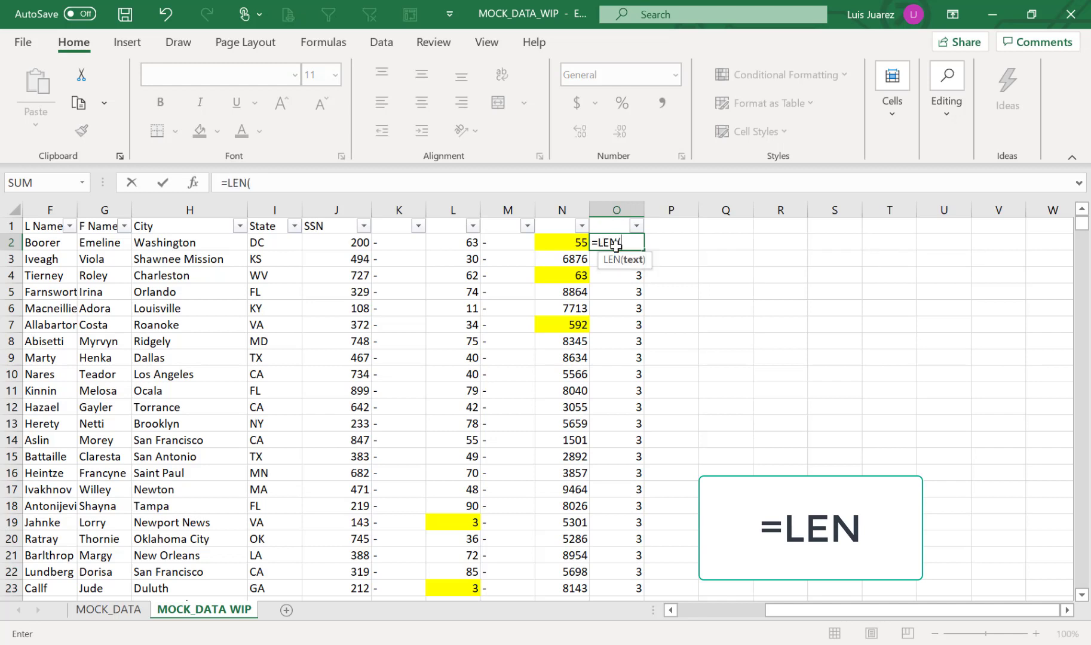
left_click(467, 242)
type(")")
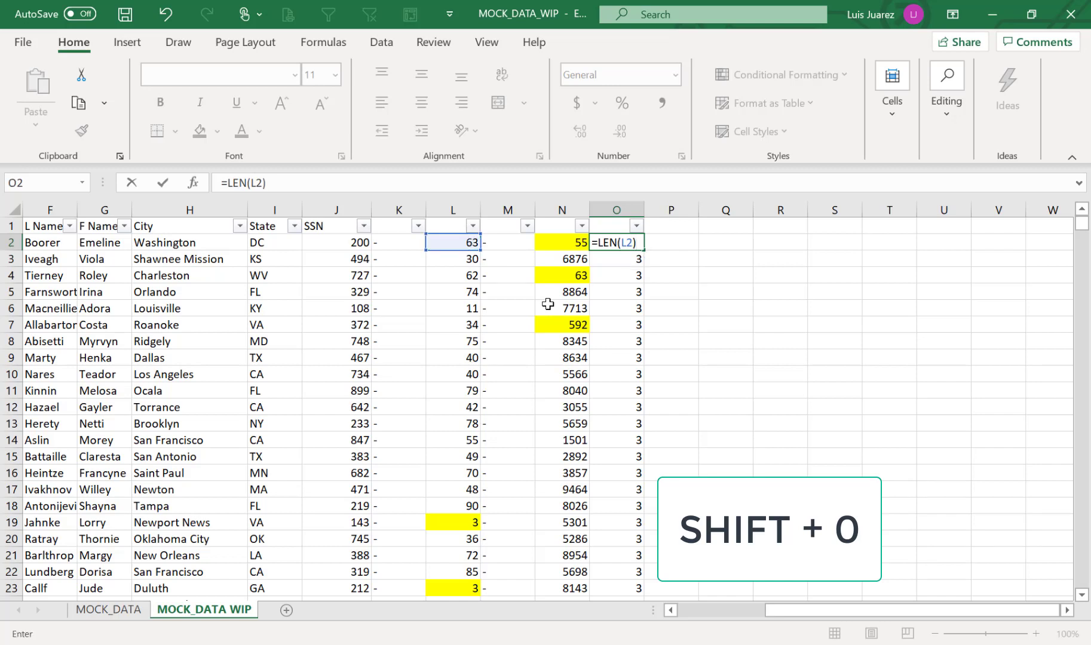
key("Return")
- Fill the formula from O2 down column O for all rows and check the distinct lengths in its filter
left_click(640, 244)
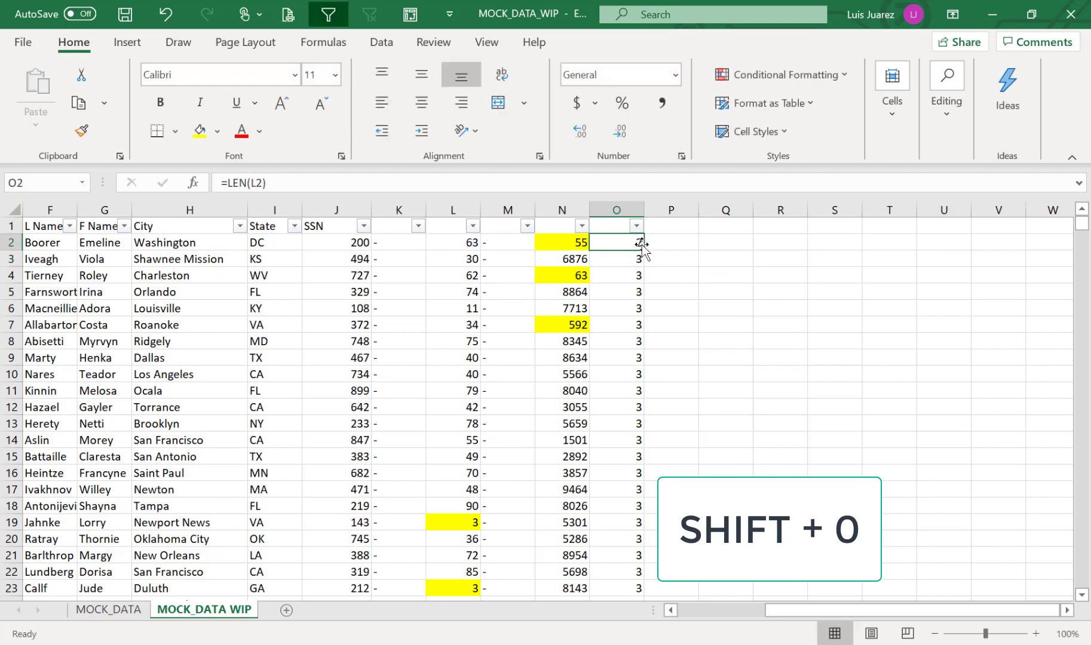
double_click(643, 250)
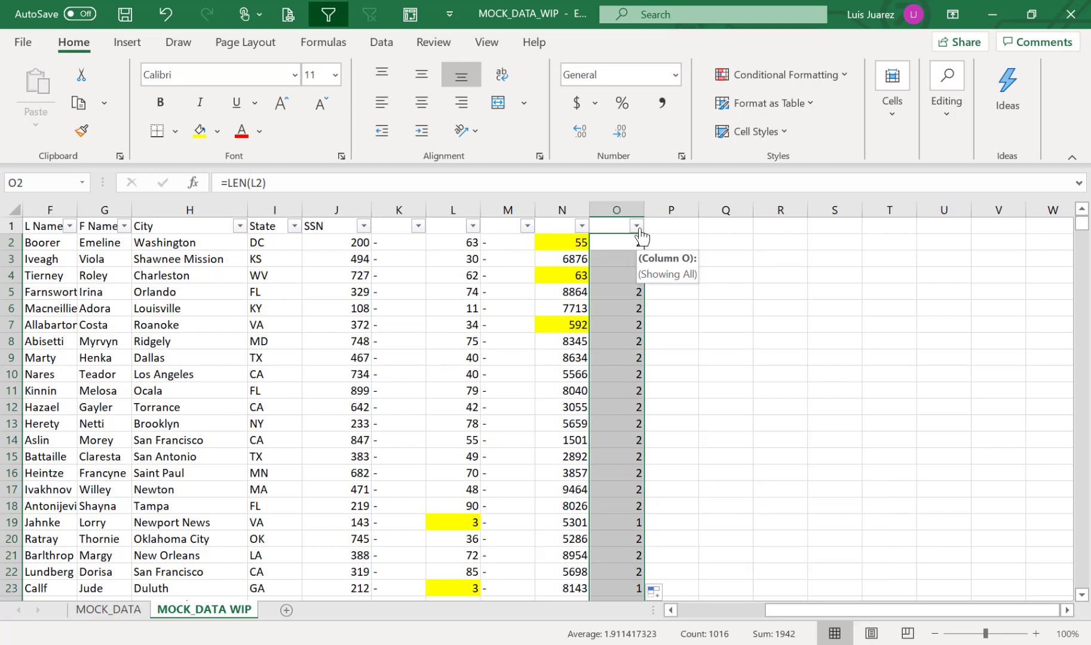
left_click(638, 227)
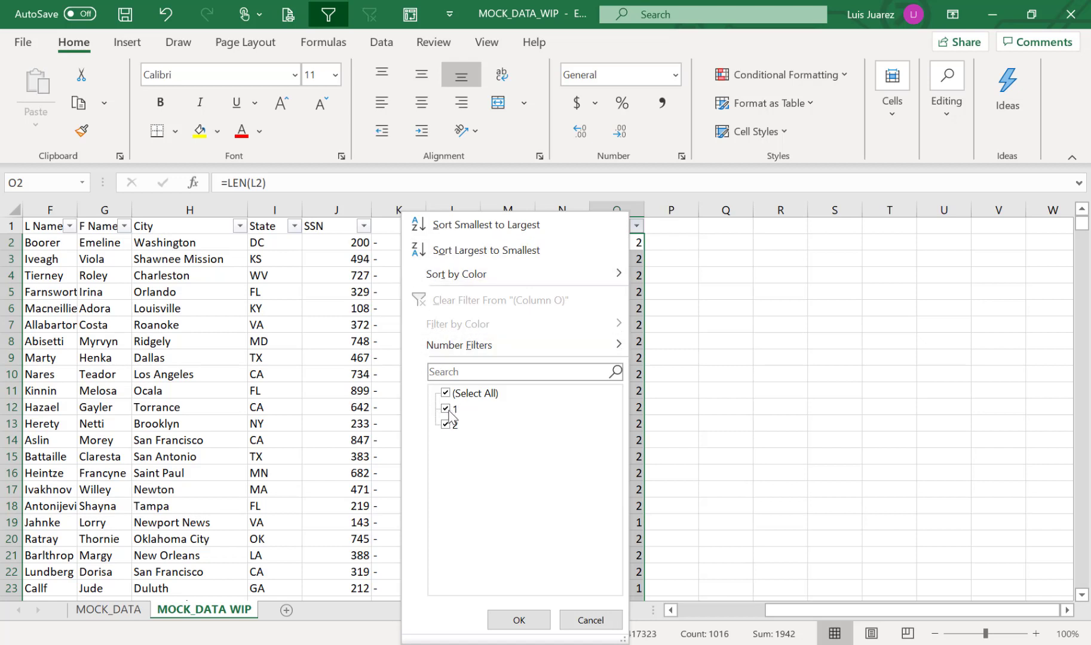
left_click(591, 620)
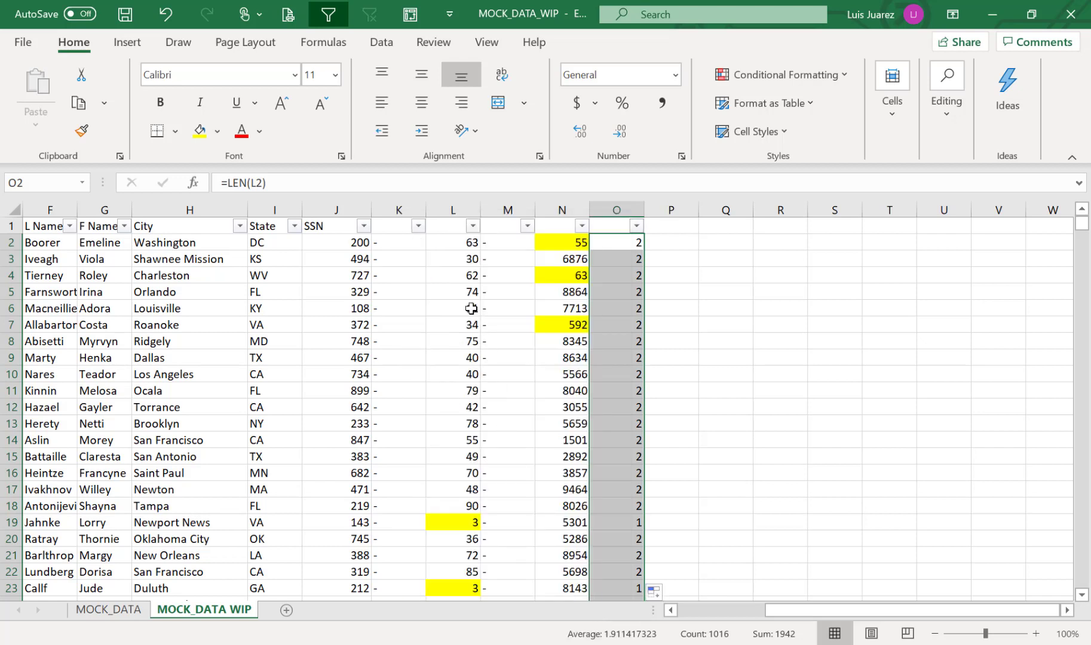
- Examine the SSN segments in columns L and N for entries that lost their leading zeros
left_click(461, 206)
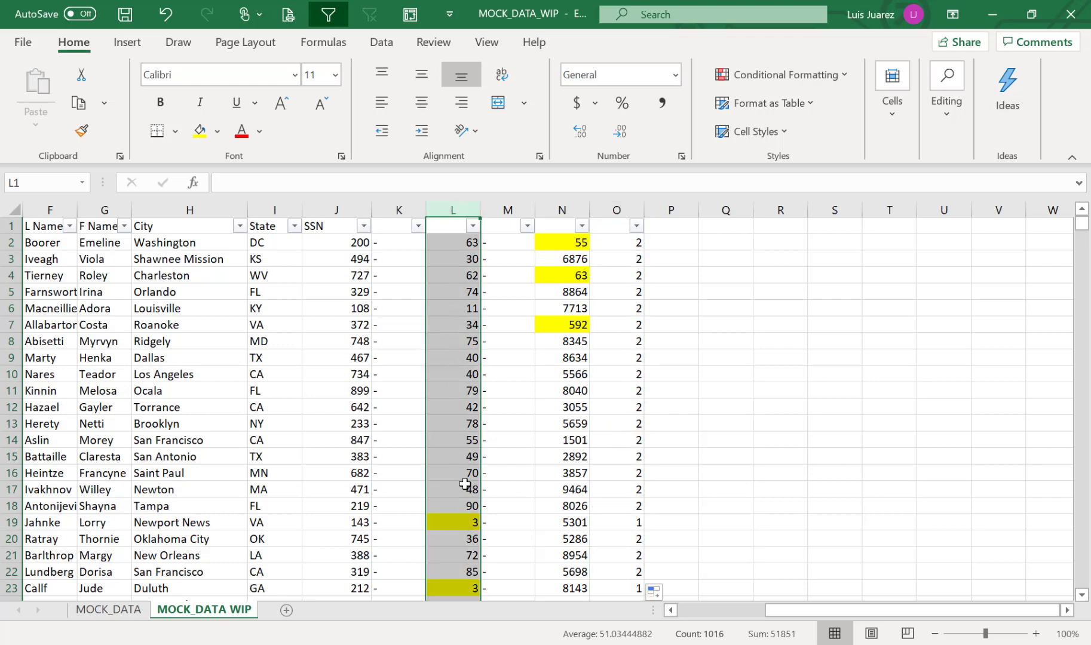
left_click(560, 207)
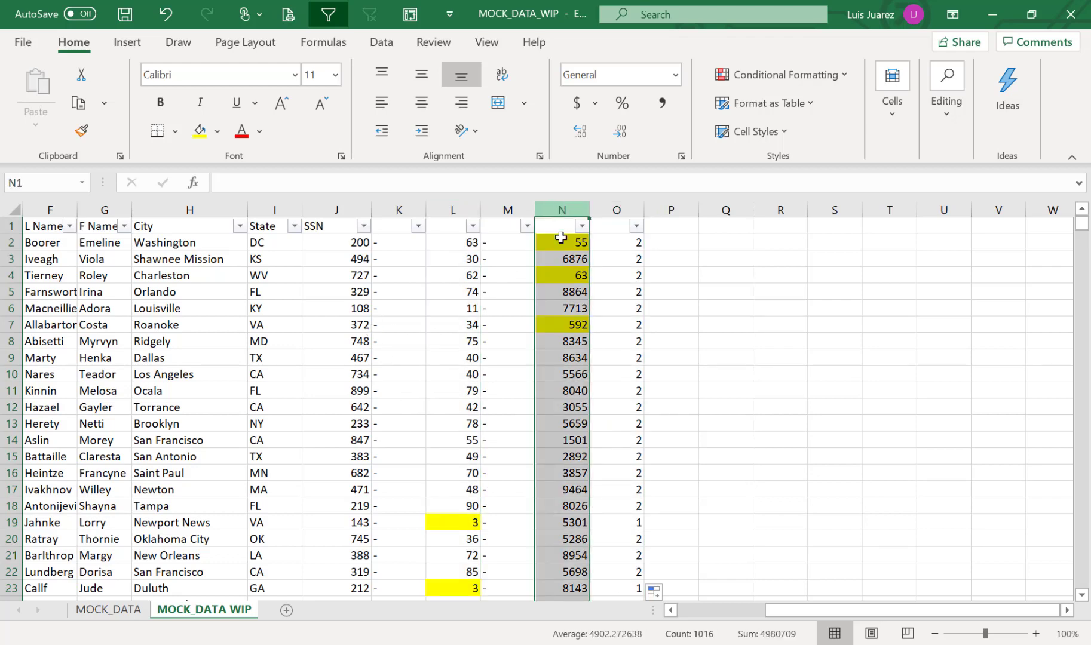
left_click(559, 346)
scroll(560, 372, "down", 7)
scroll(560, 372, "up", 7)
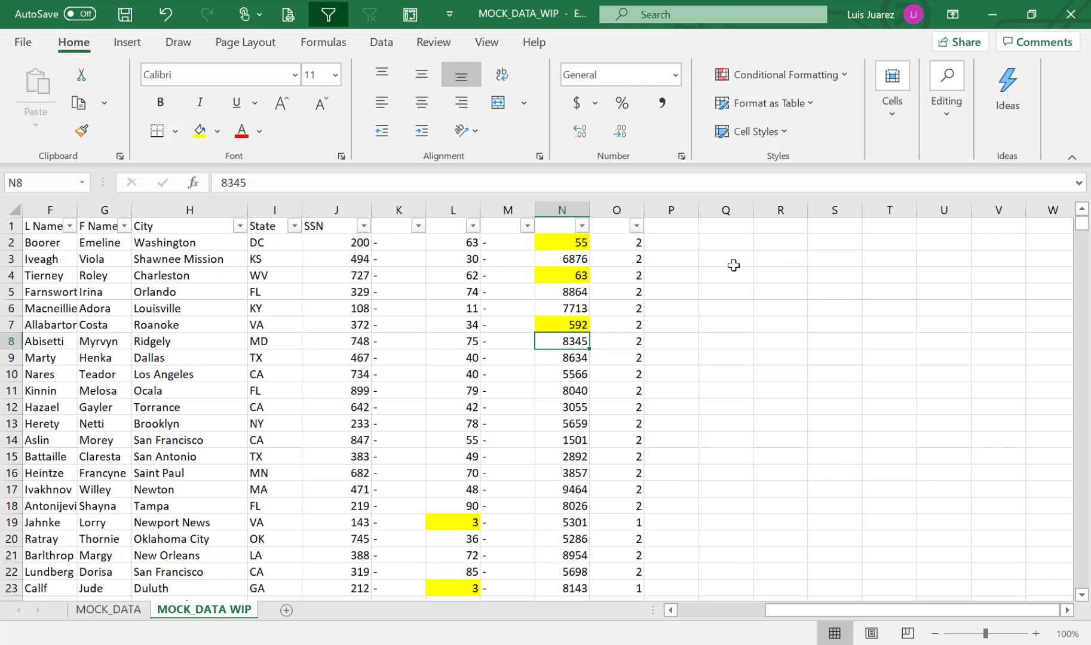
left_click_drag(637, 207, 356, 212)
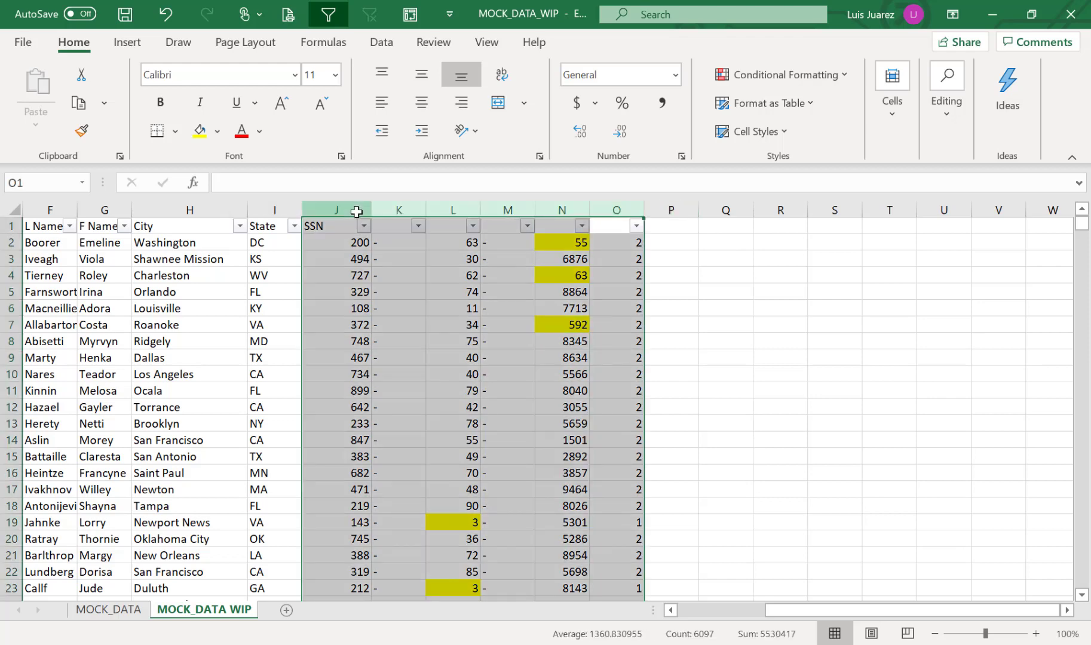
key("ctrl+minus")
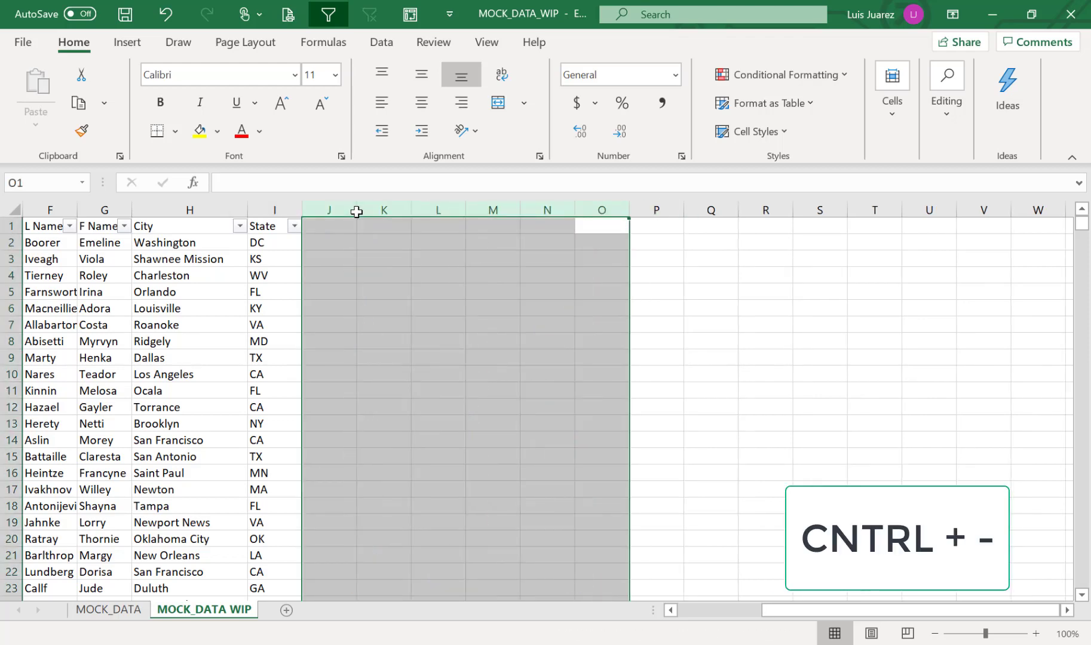
left_click(162, 13)
- Delete columns J through O, which hold the split SSN segments and the length check
left_click_drag(623, 210, 348, 223)
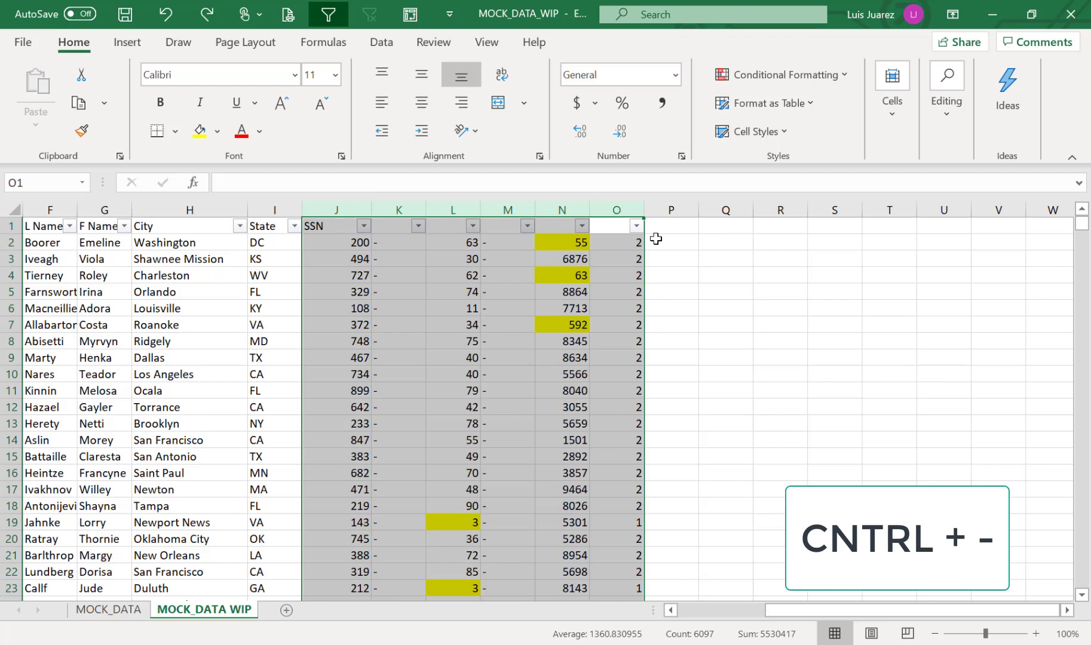
key("ctrl+minus")
left_click(588, 331)
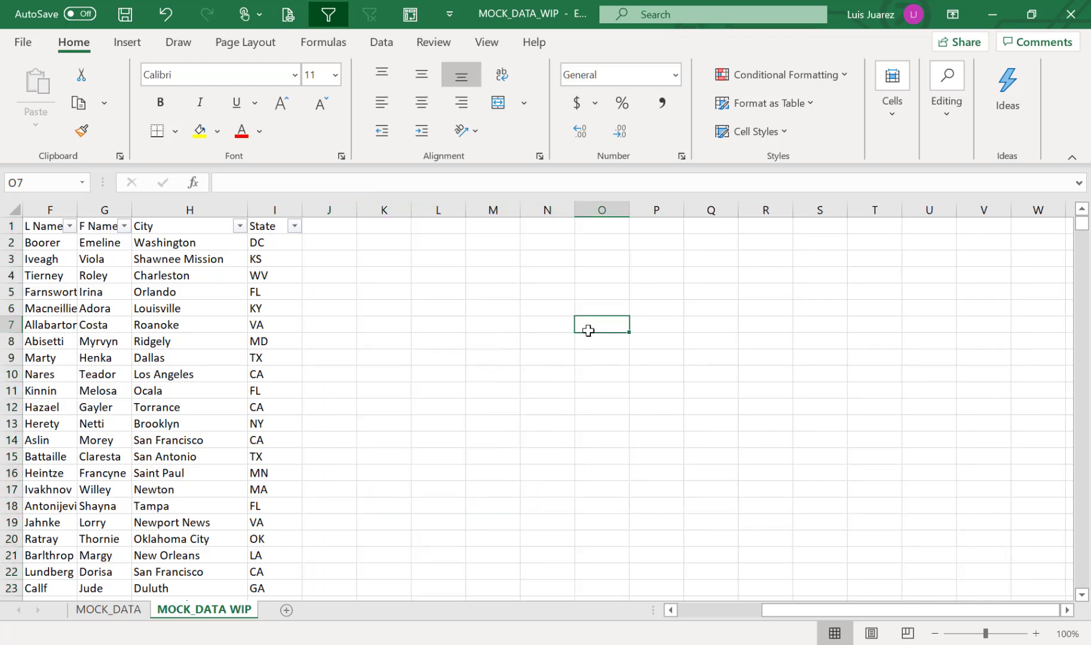
- Copy the SSN column A into the empty column J
key("ctrl+Home")
left_click(72, 205)
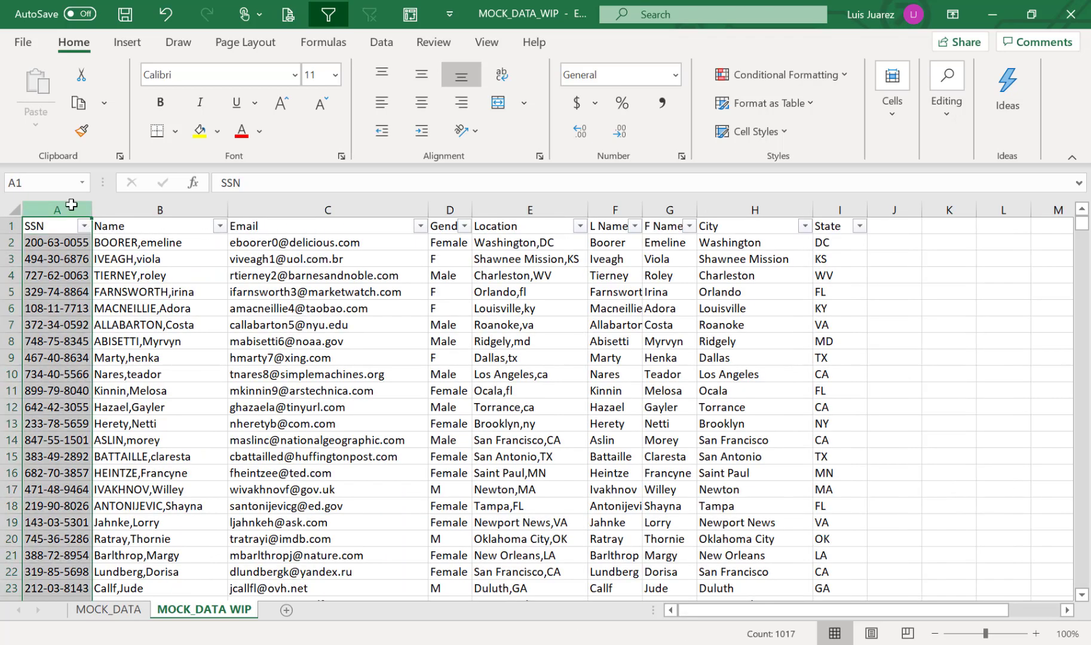
key("ctrl+c")
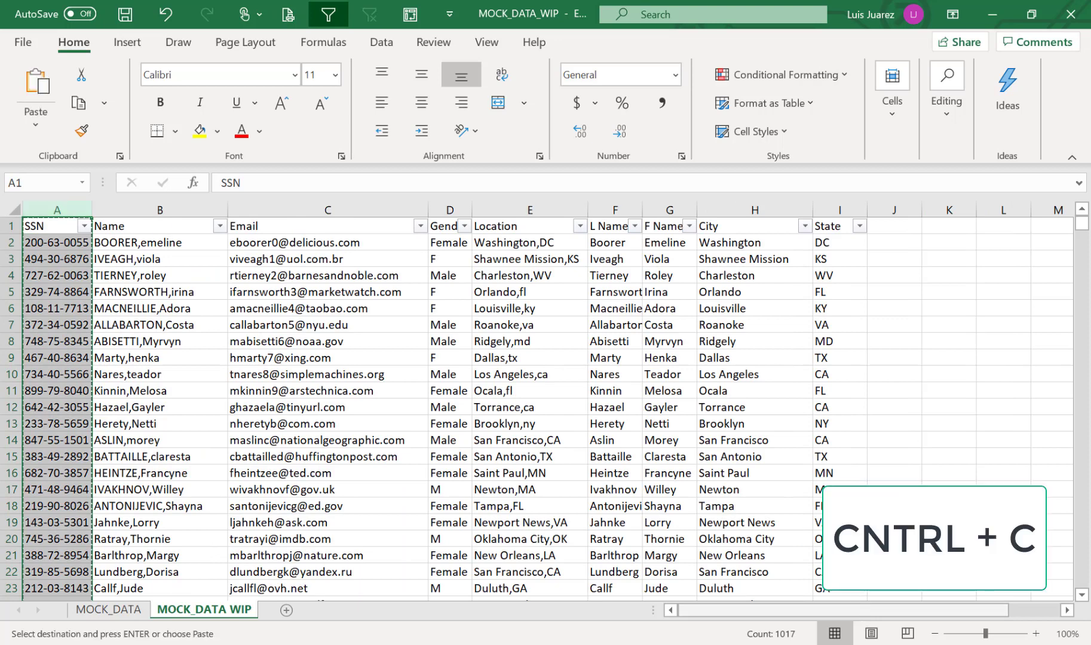
left_click(901, 223)
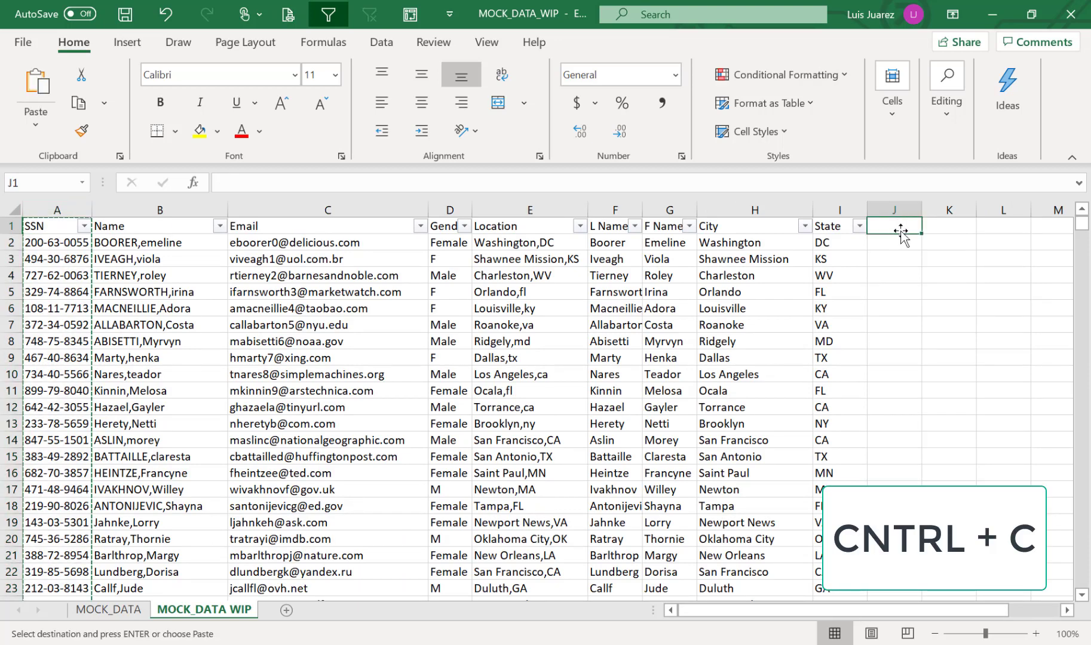
key("ctrl+v")
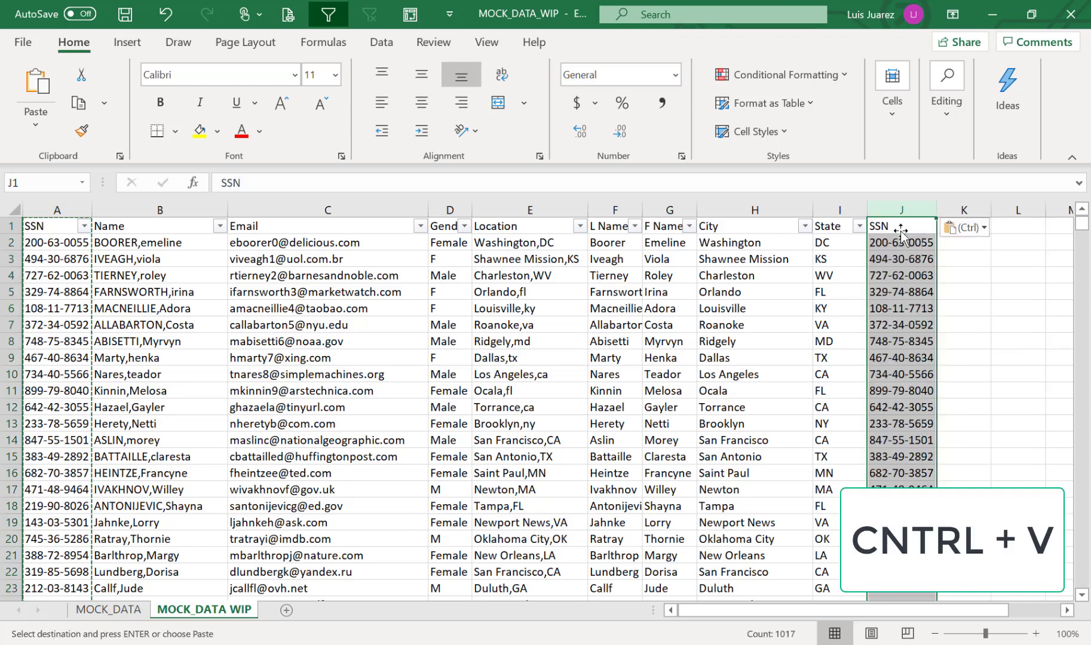
- Set up a fixed-width Text to Columns split of column J with breaks at positions 3, 4, 6 and 7, isolating the hyphens
left_click(381, 42)
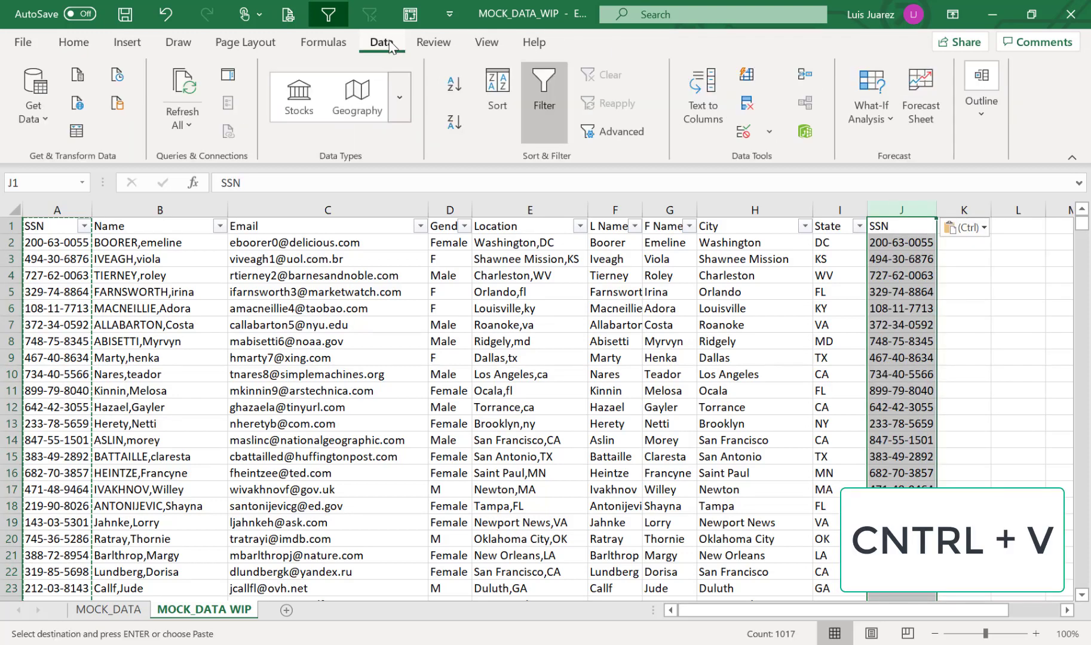
left_click(703, 116)
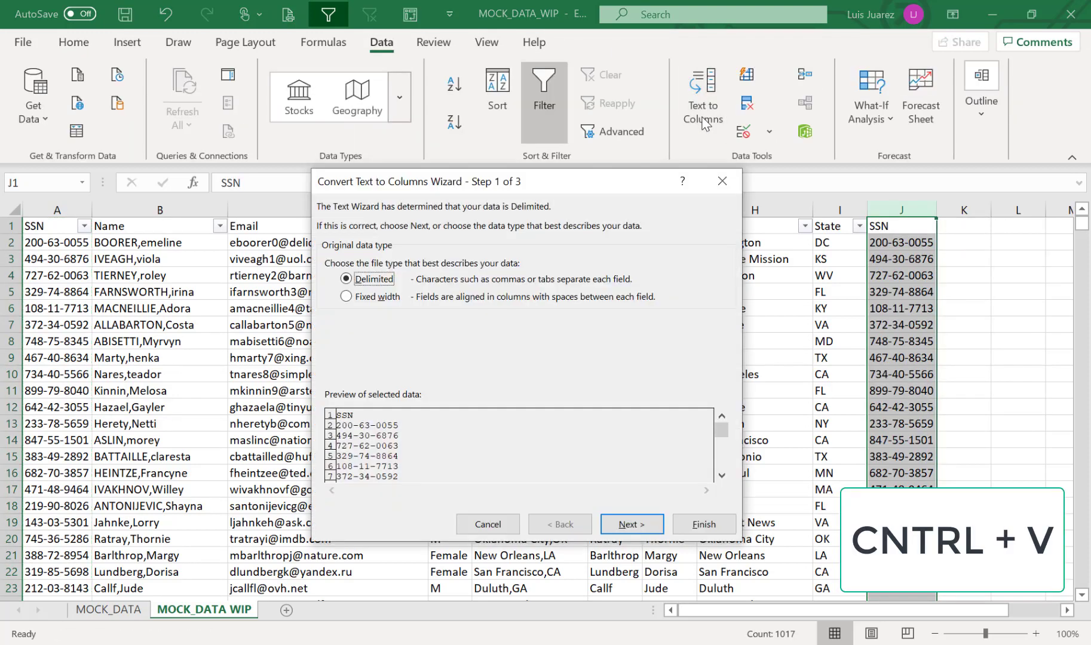
left_click(382, 298)
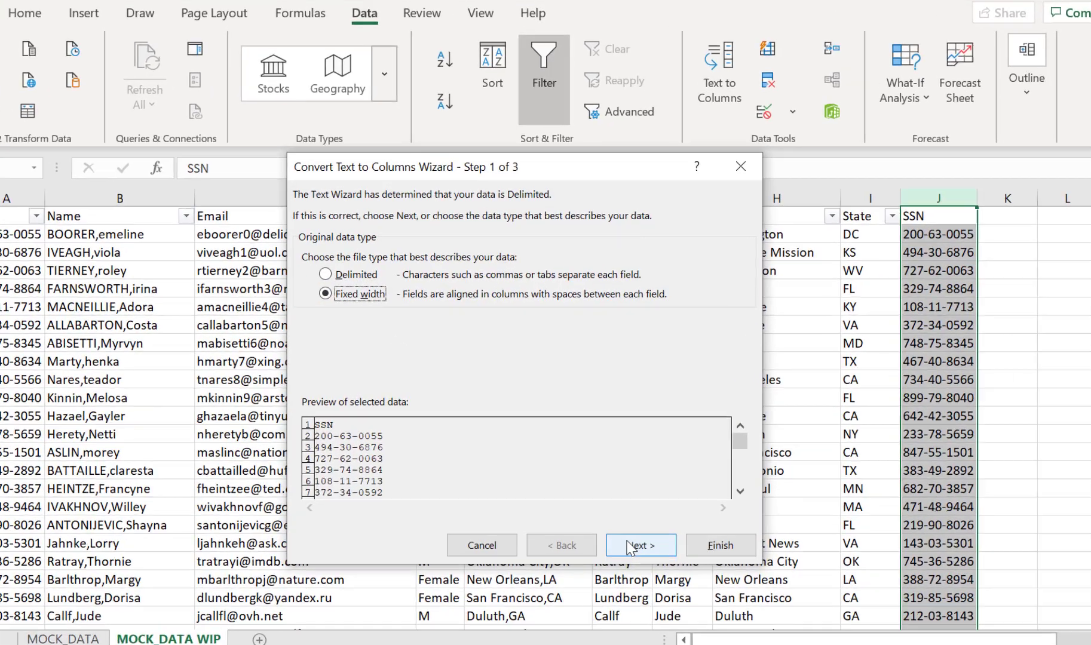
left_click(632, 524)
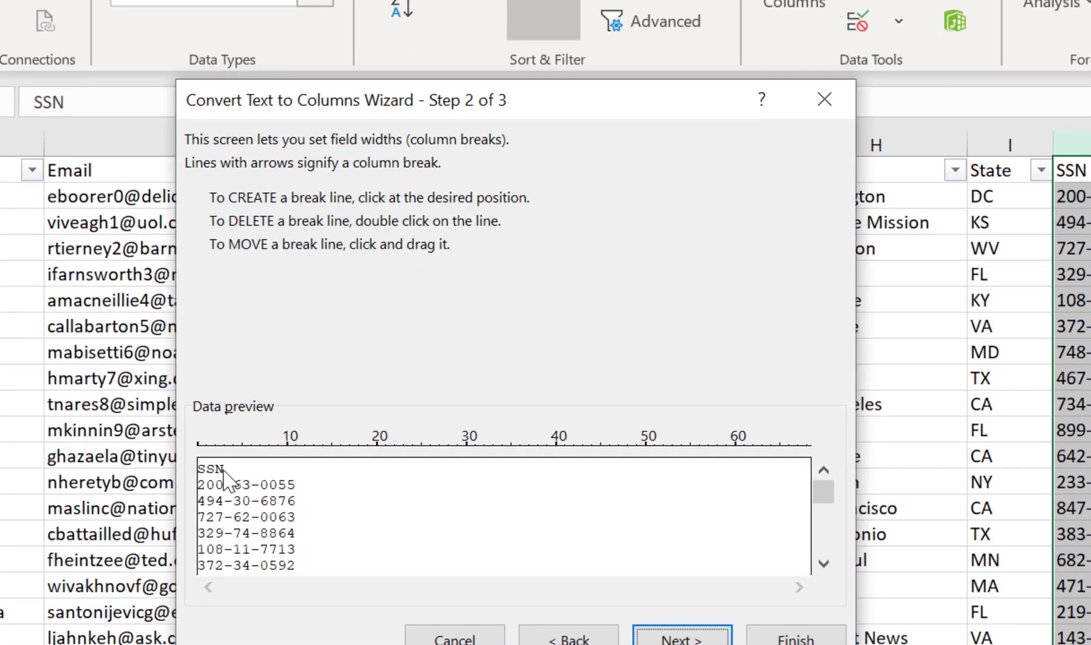
left_click(224, 453)
left_click(242, 453)
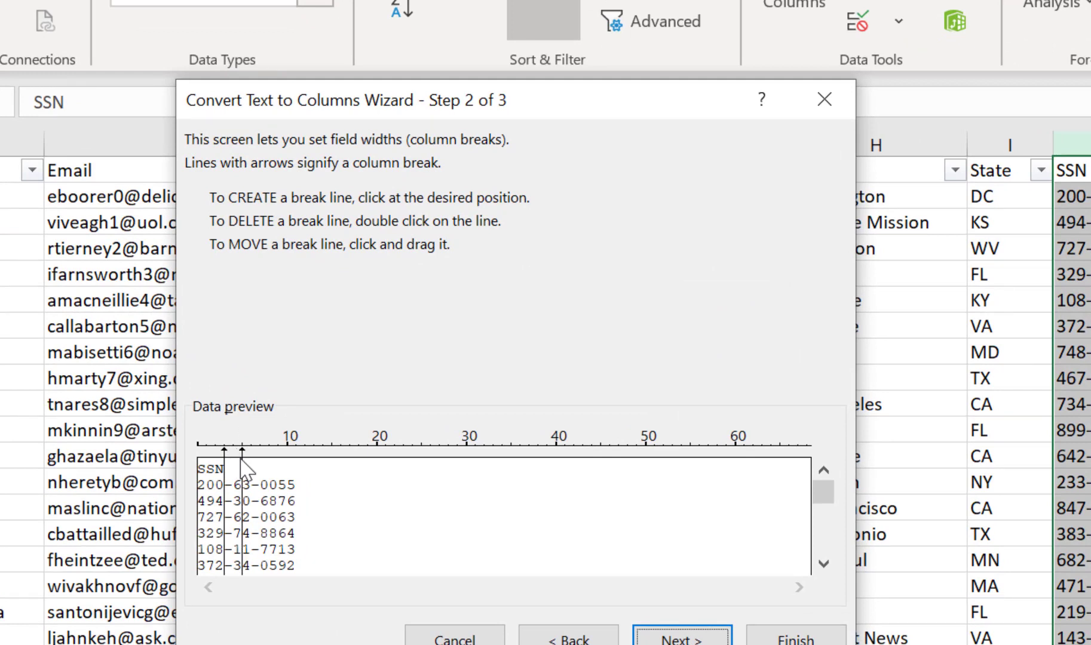
left_click_drag(242, 463, 233, 464)
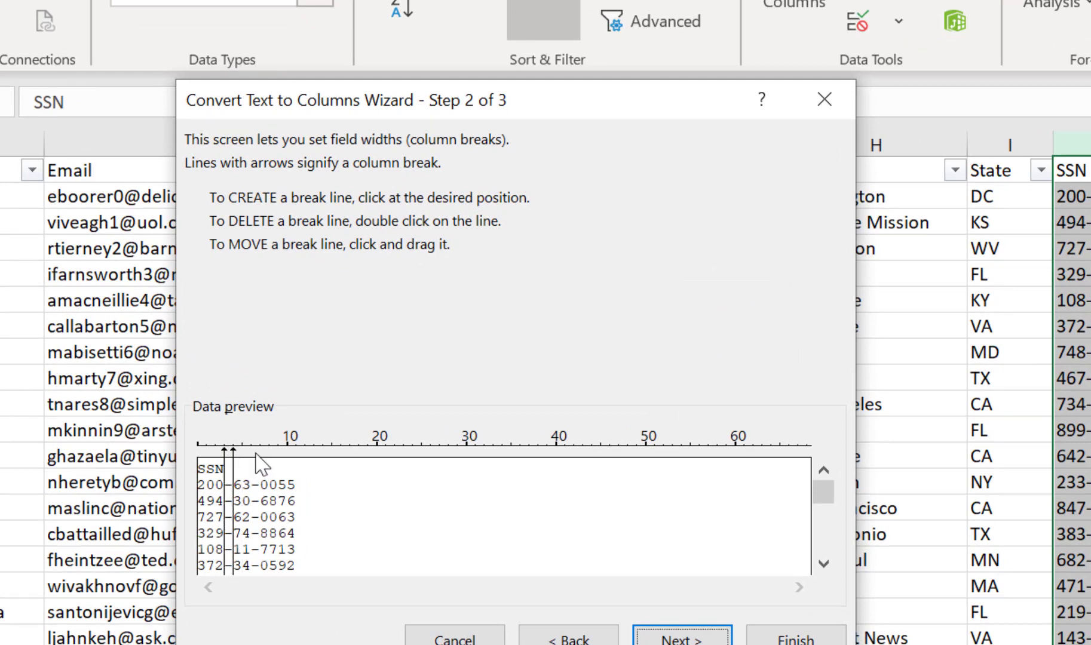
left_click(246, 457)
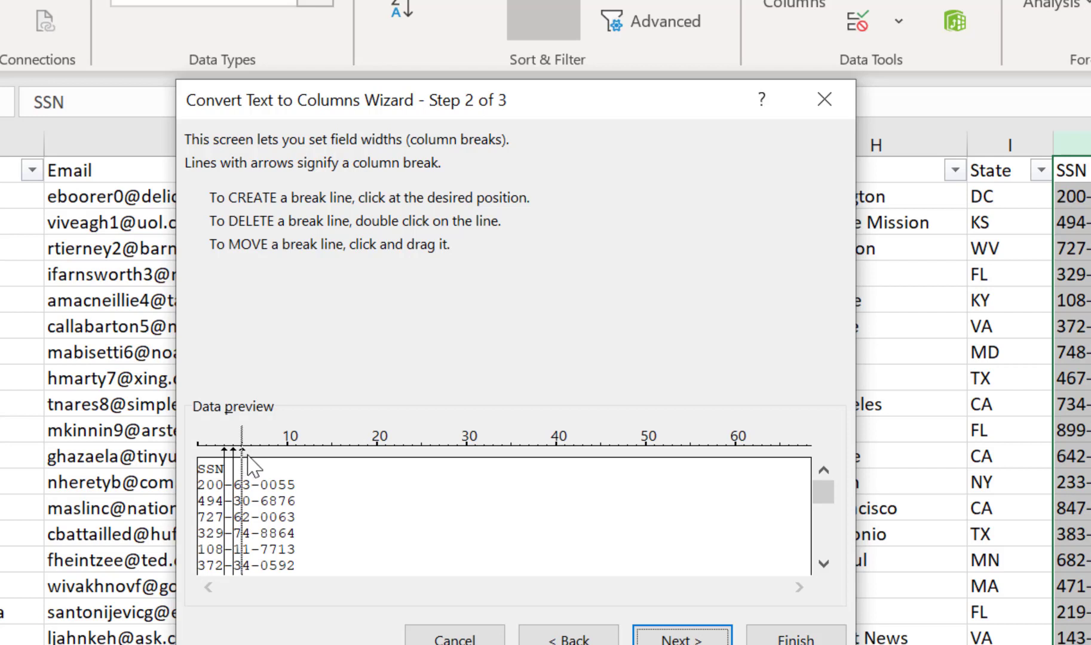
left_click_drag(248, 457, 253, 461)
left_click(260, 466)
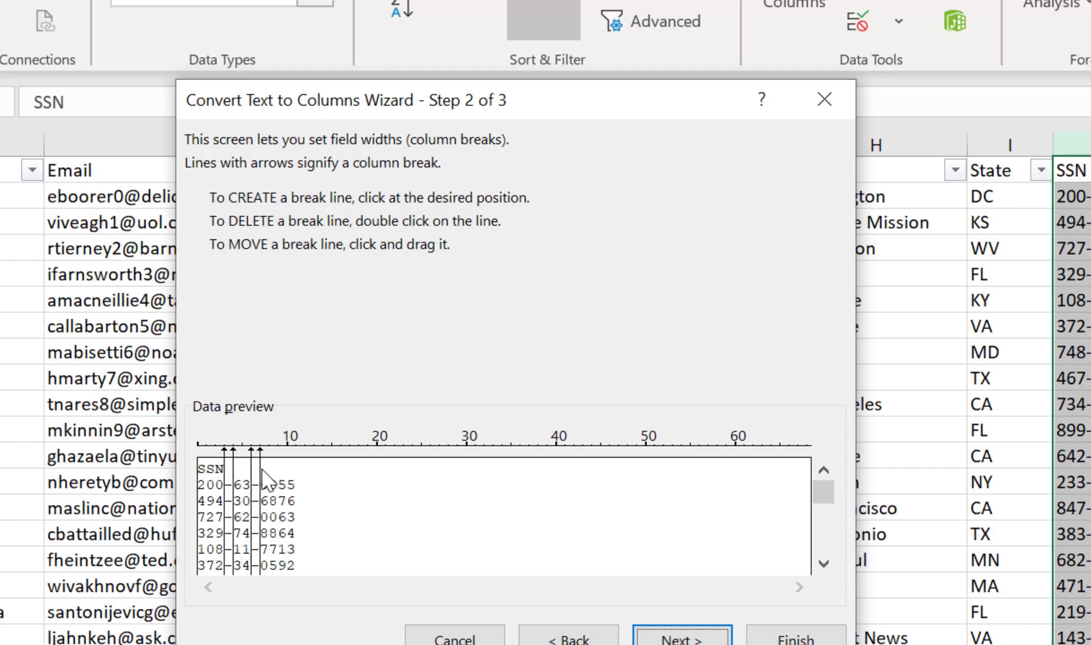
left_click(683, 638)
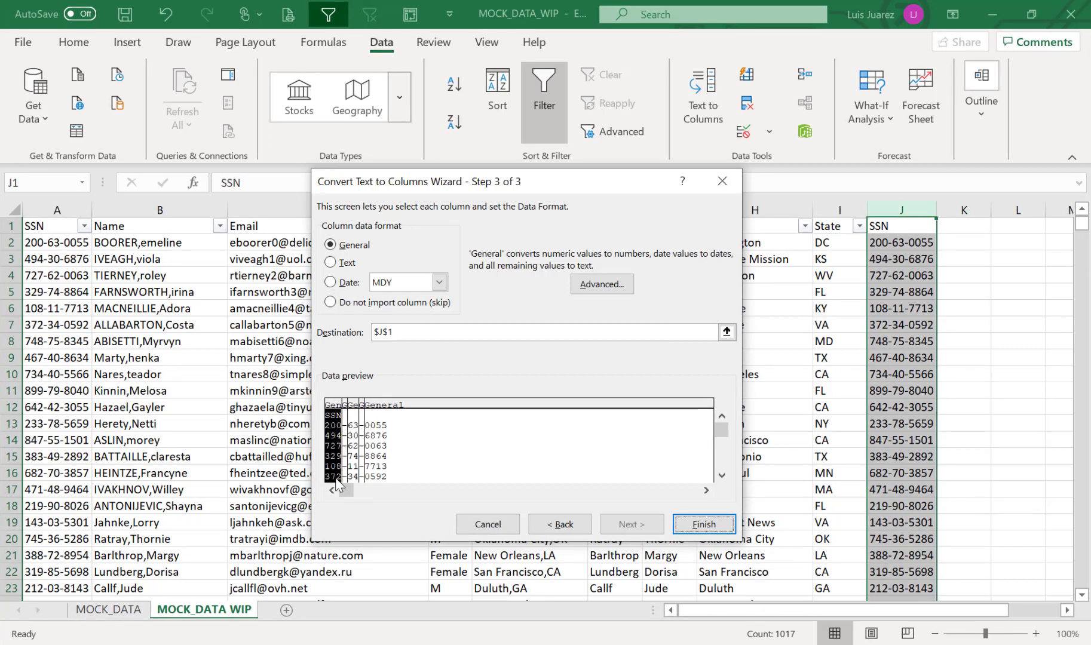
- Set the data format of the three SSN number segments to Text and complete the split with destination $J$1
left_click(344, 264)
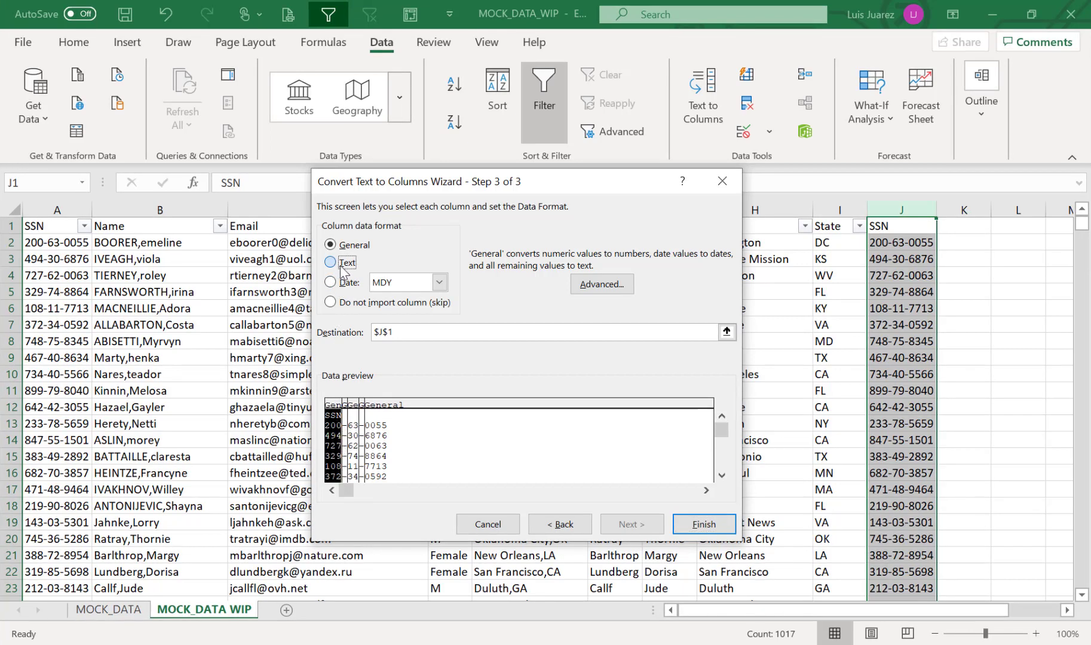
left_click(353, 421)
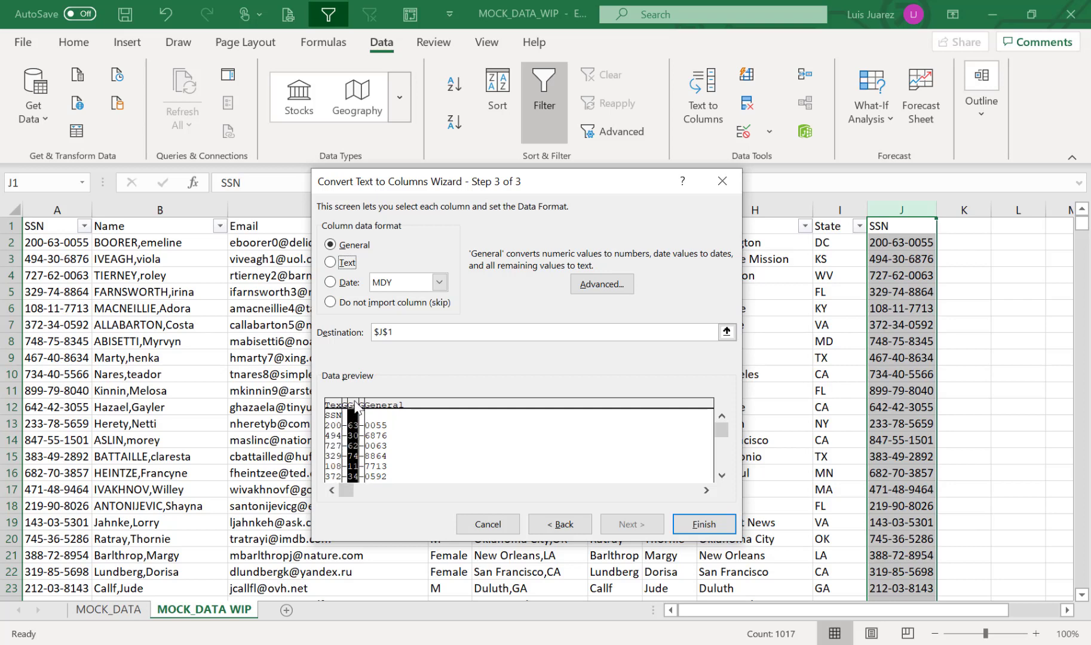
left_click(345, 266)
left_click(383, 408)
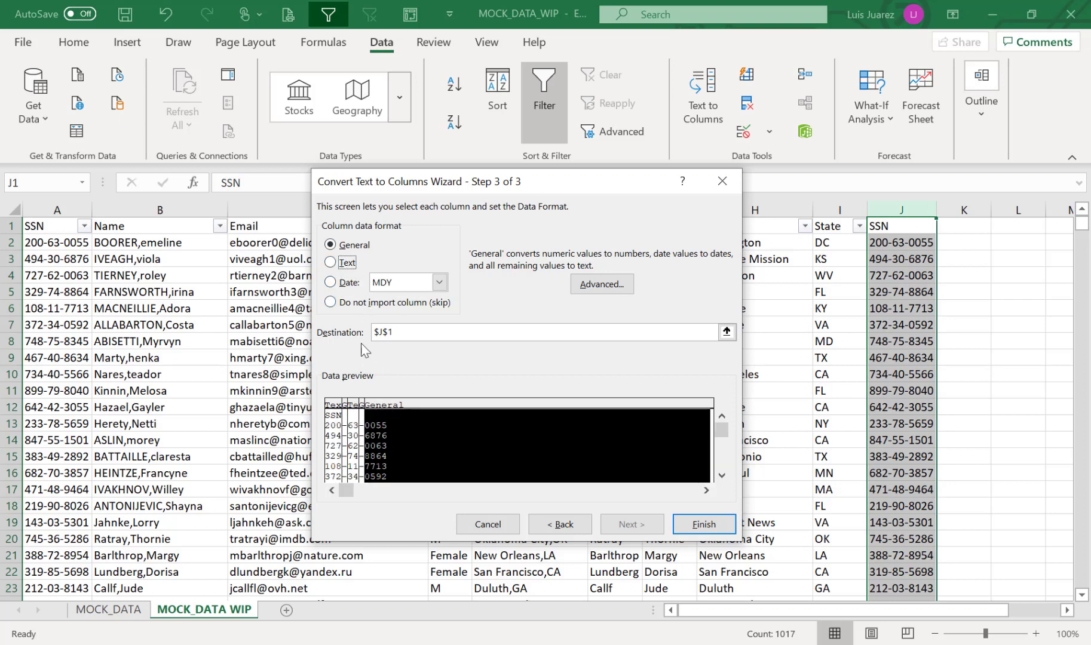
left_click(345, 264)
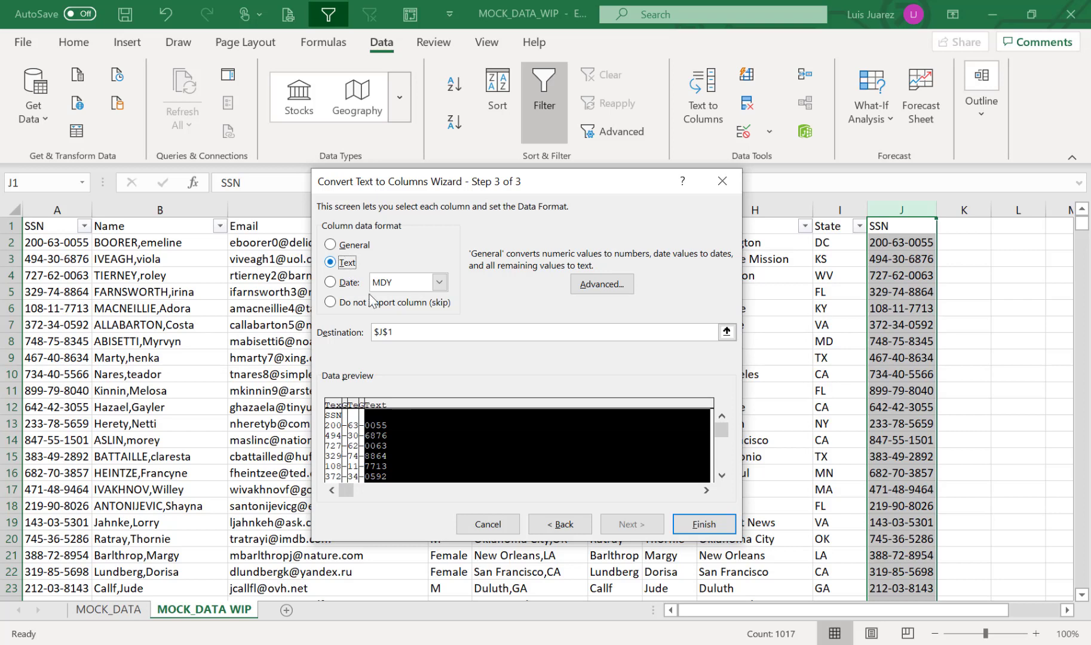
left_click(693, 526)
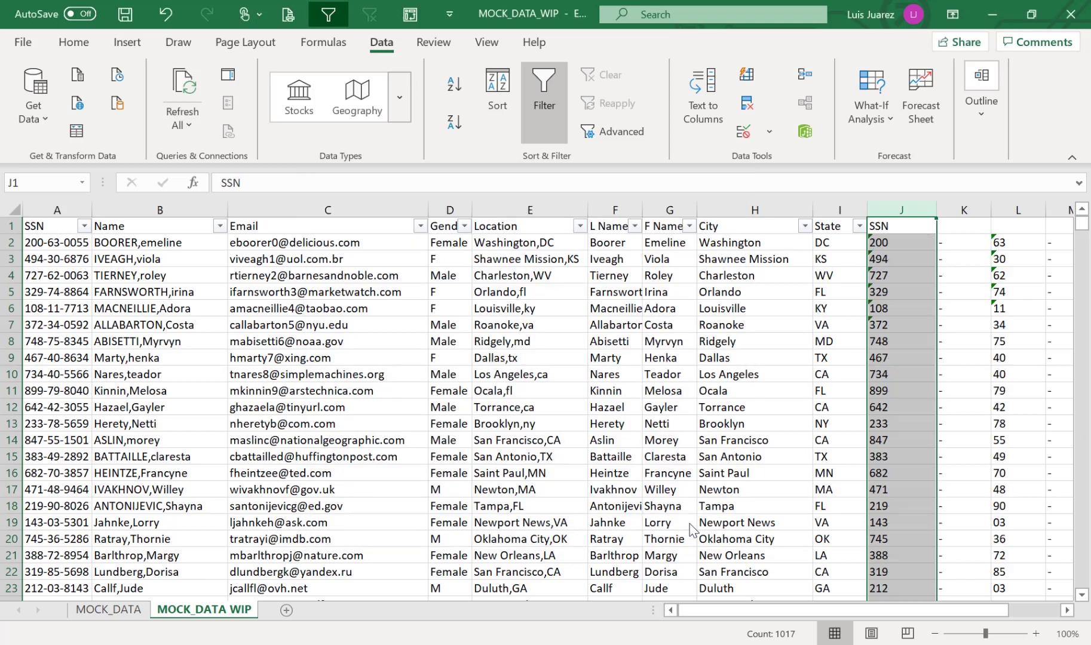
- Try converting the number stored as text in J2 to a number
left_click(1067, 611)
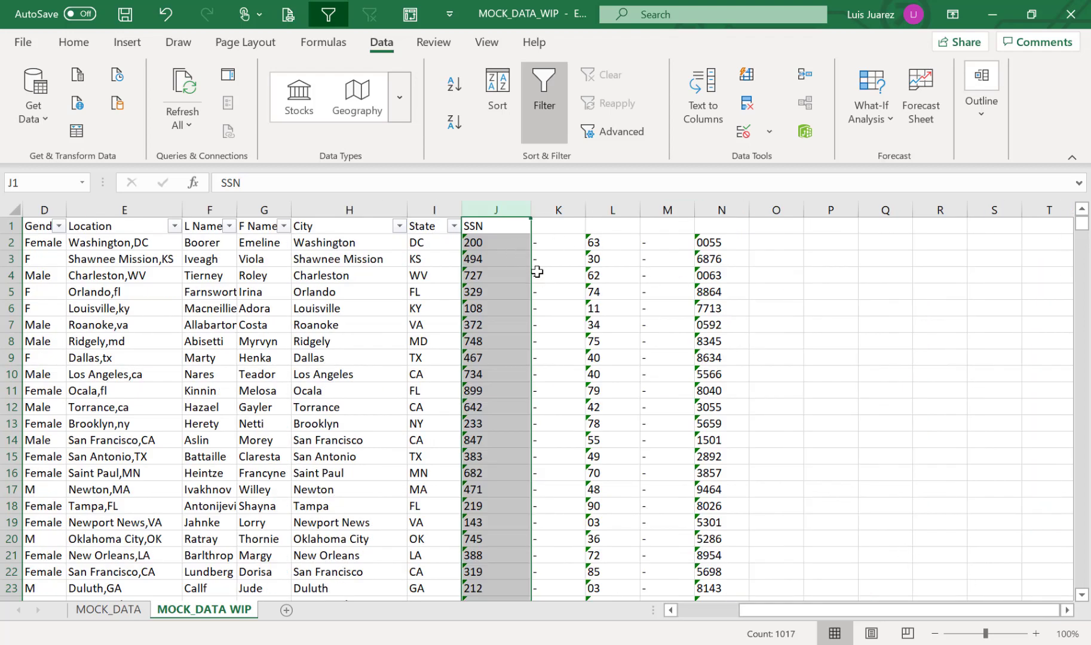
scroll(550, 287, "up", 1, "ctrl")
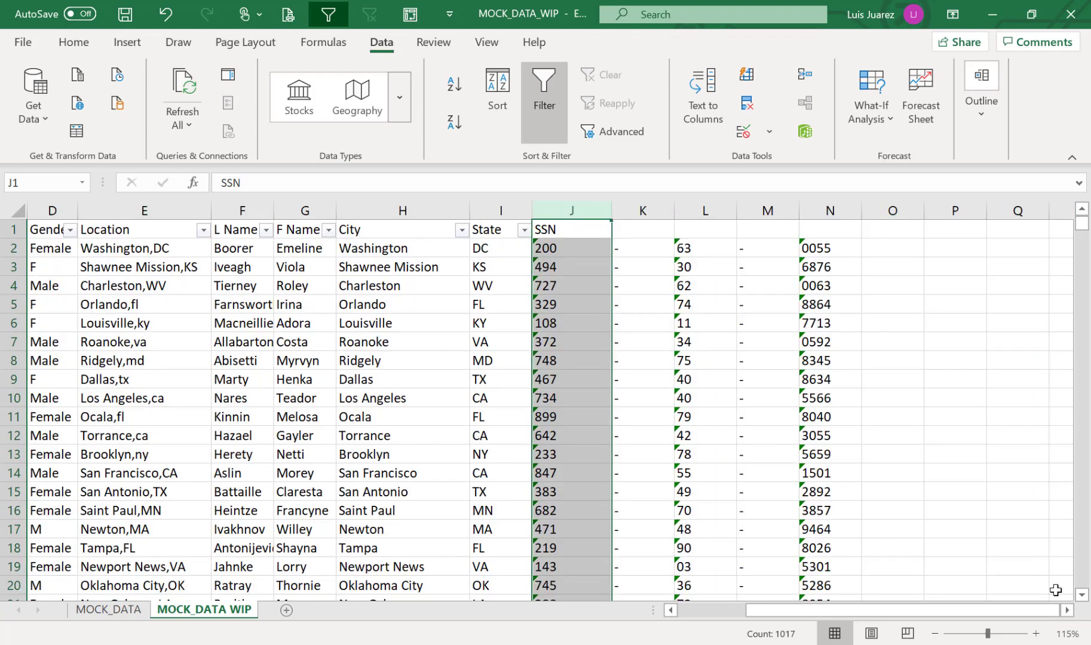
left_click(1068, 611)
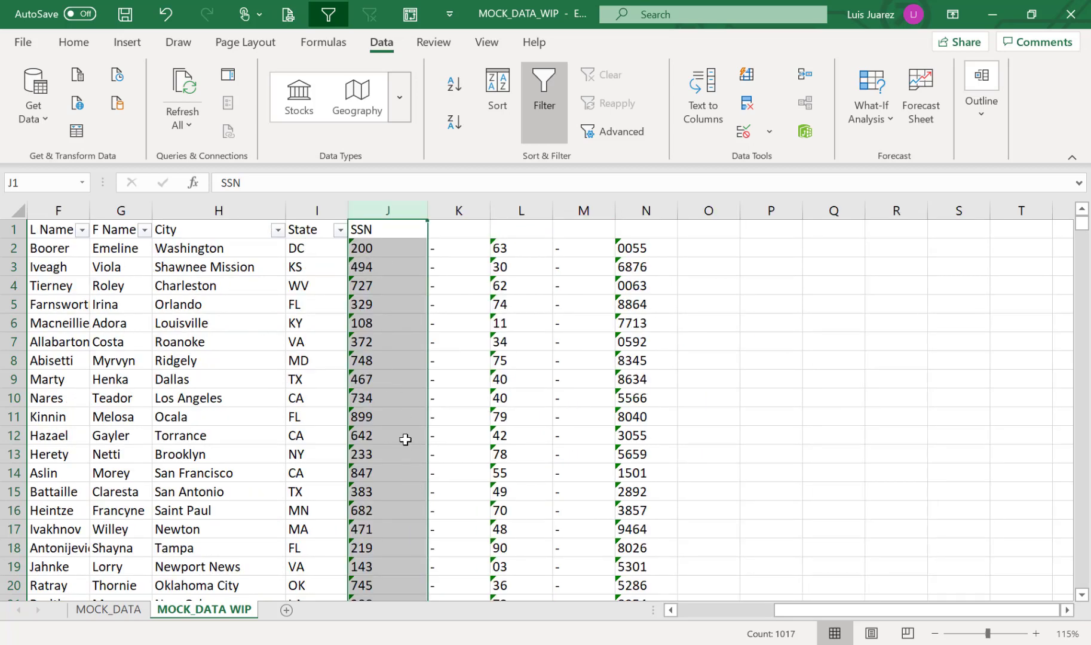
left_click(387, 251)
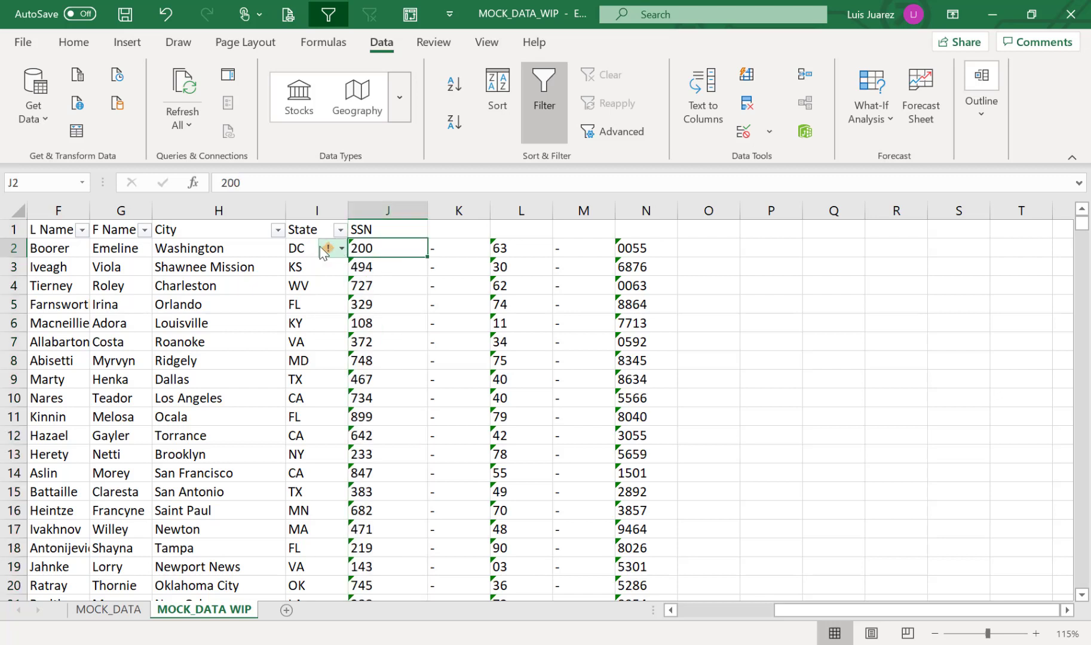
mouse_move(339, 252)
left_click(342, 250)
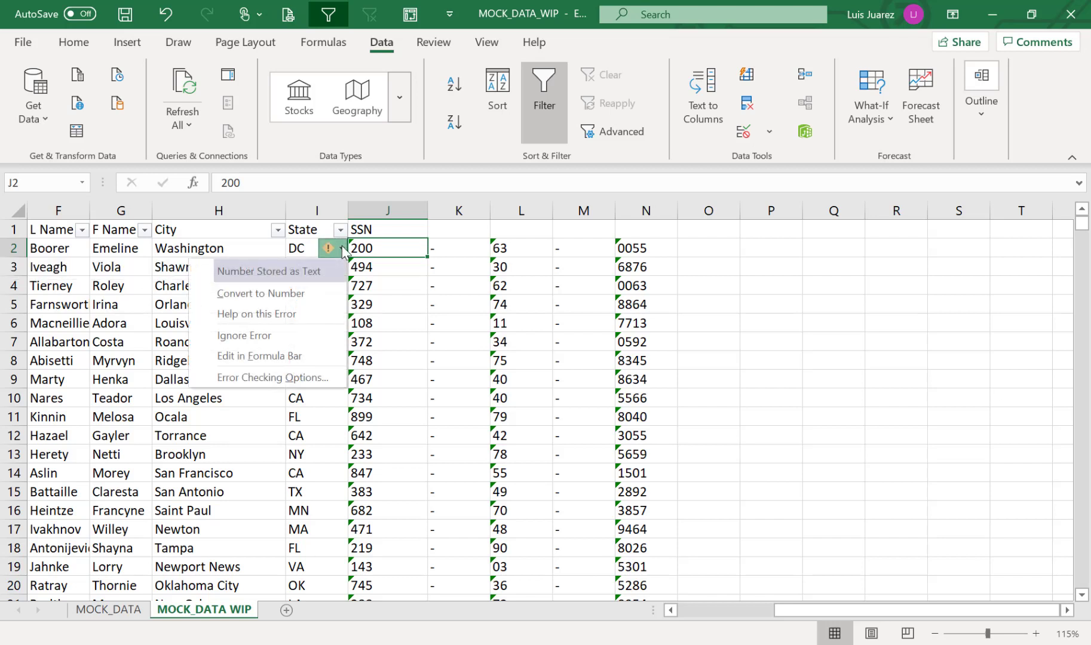
left_click(261, 293)
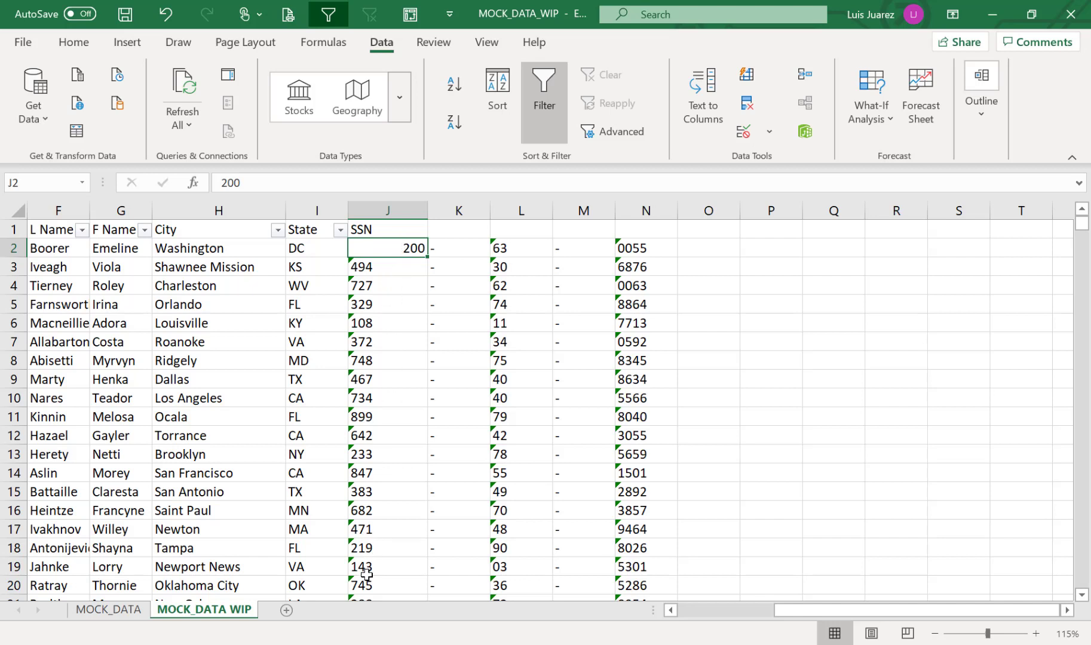
left_click(376, 209)
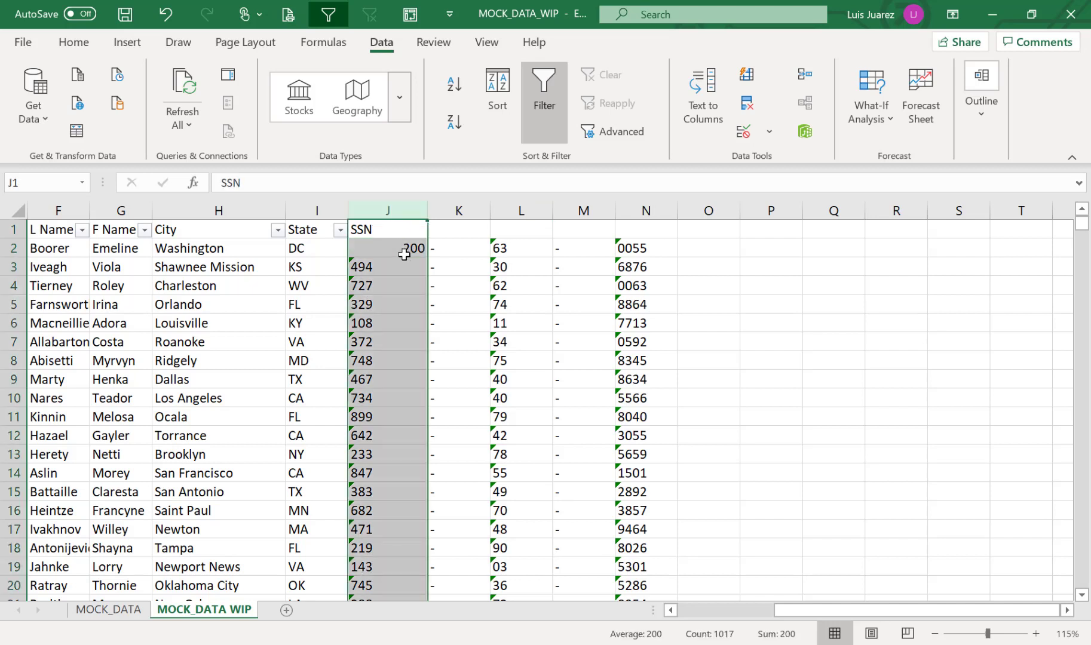
left_click(404, 254)
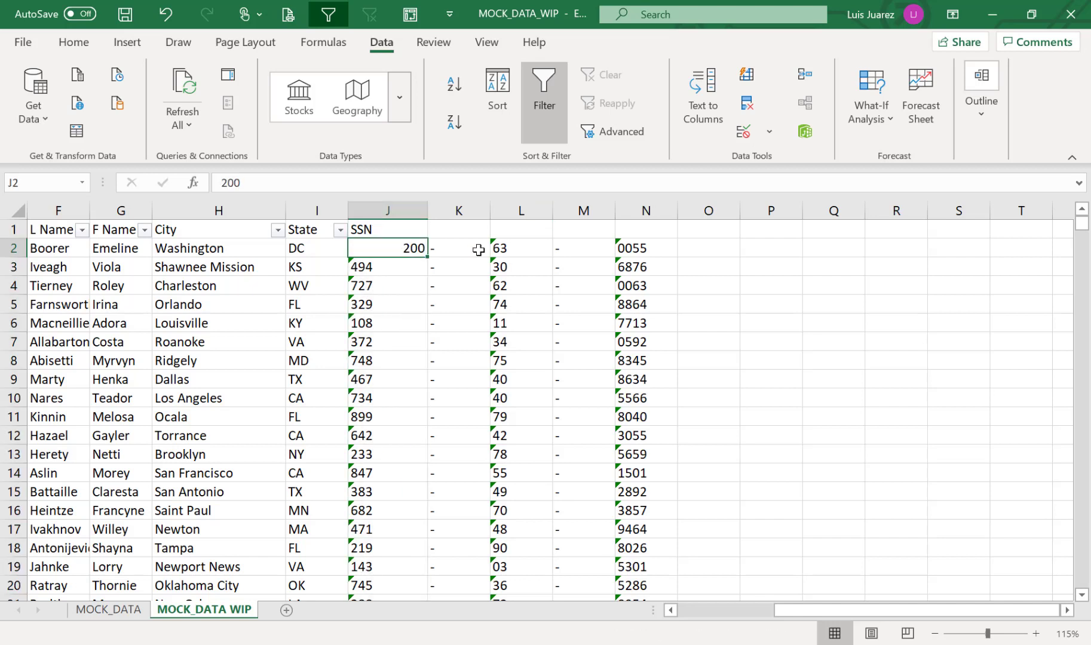
- Try converting the text in N2 to a number, and undo the conversions of N2 and J2
left_click(633, 248)
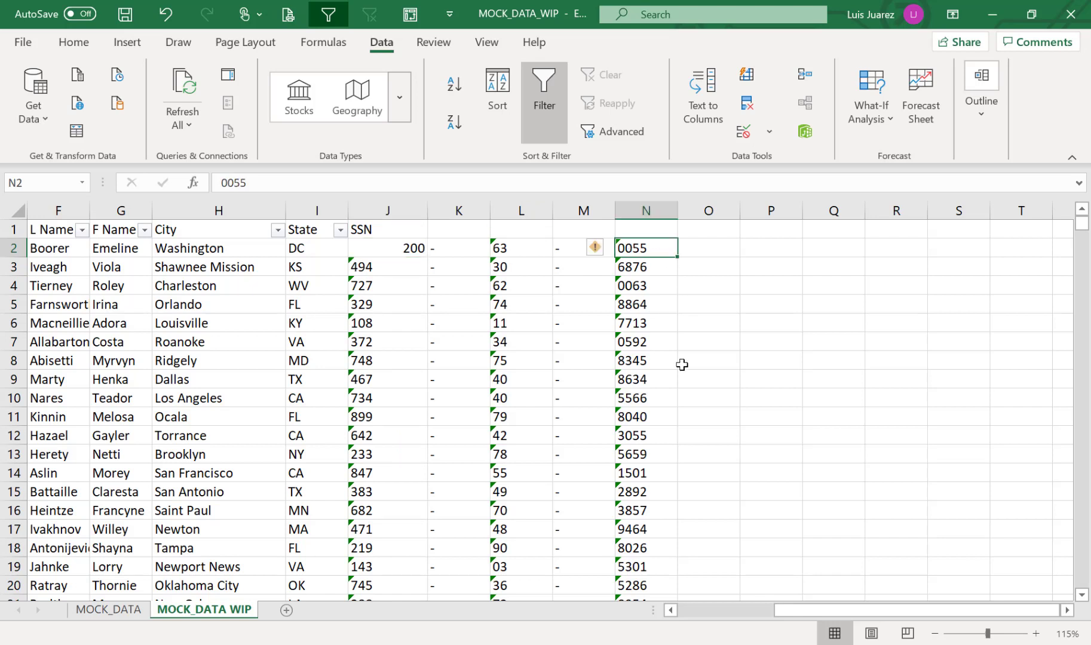
left_click(611, 249)
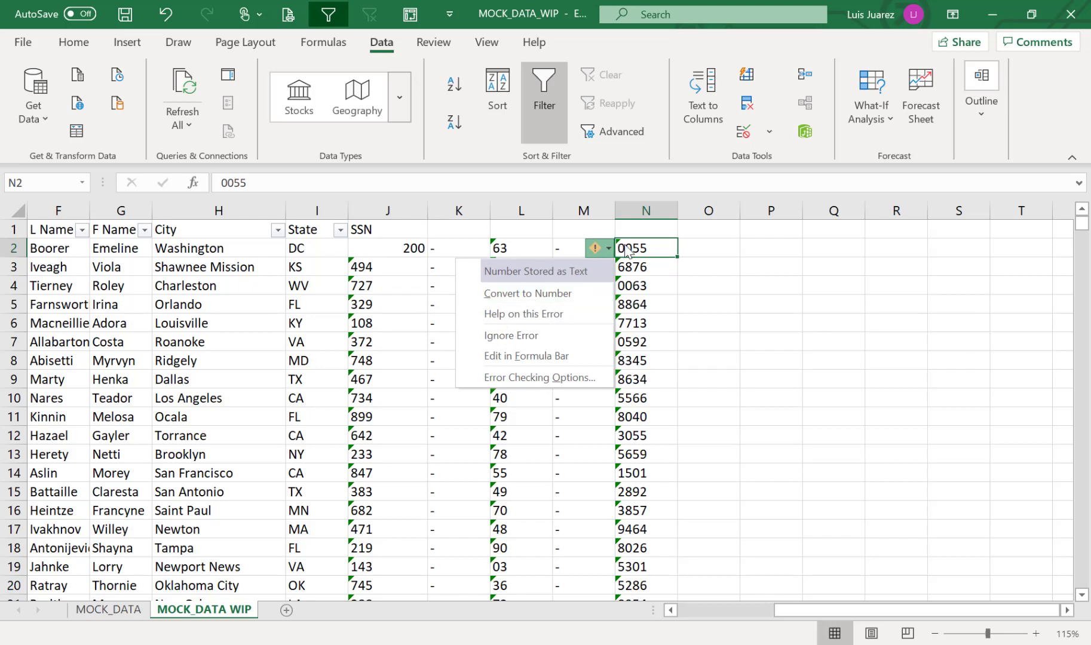
left_click(534, 293)
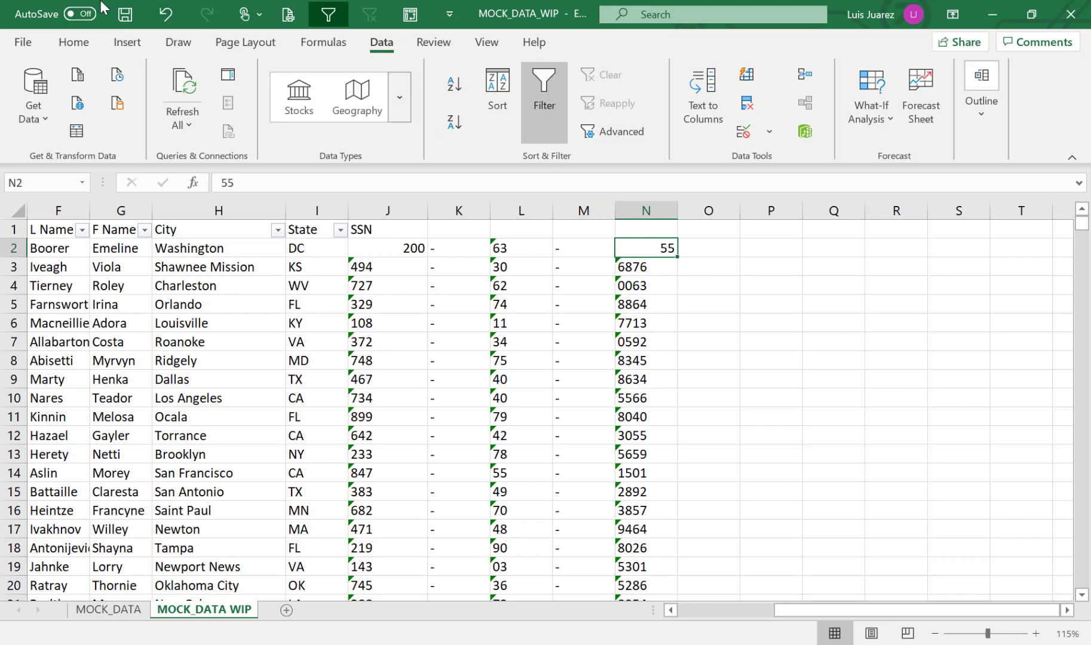
left_click(155, 15)
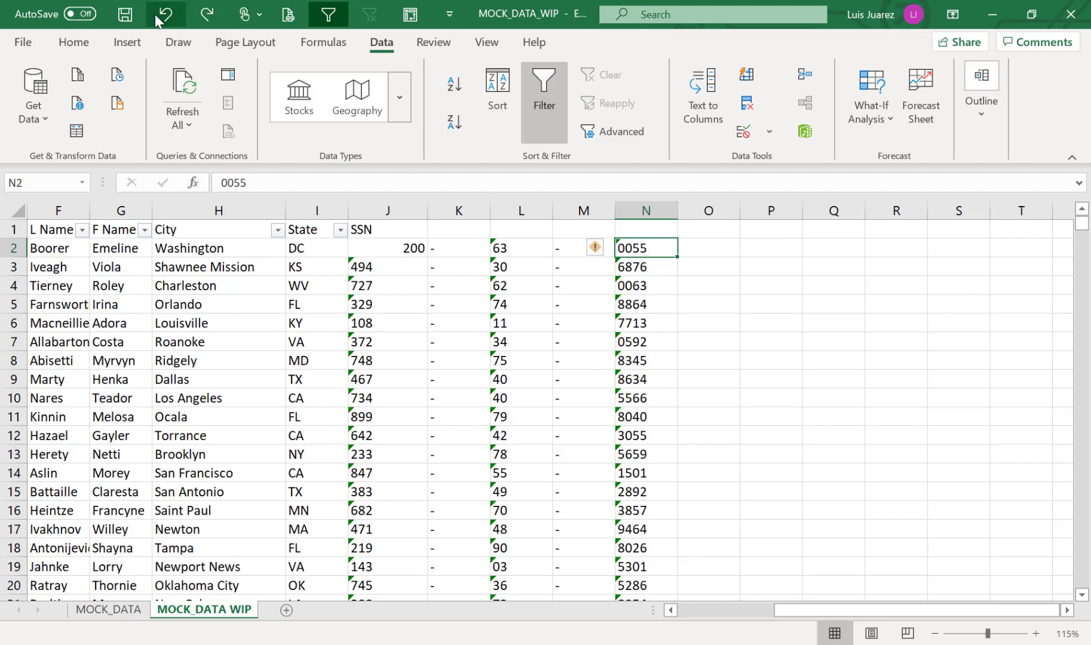
left_click(155, 15)
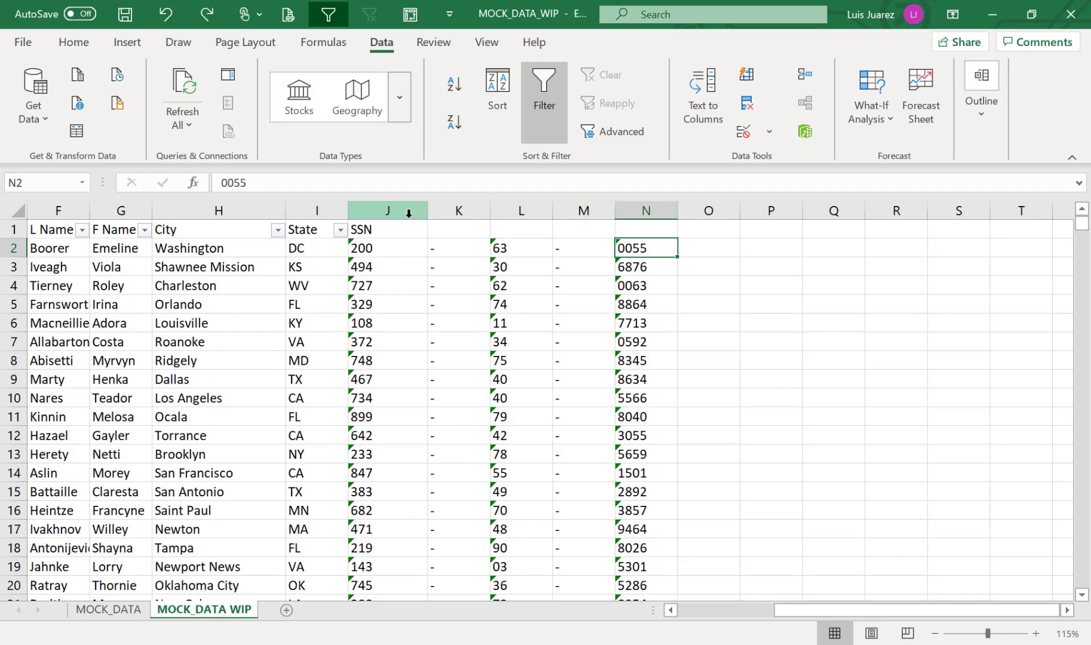
- Delete the two columns that hold only the hyphens between the SSN segments
left_click(445, 209)
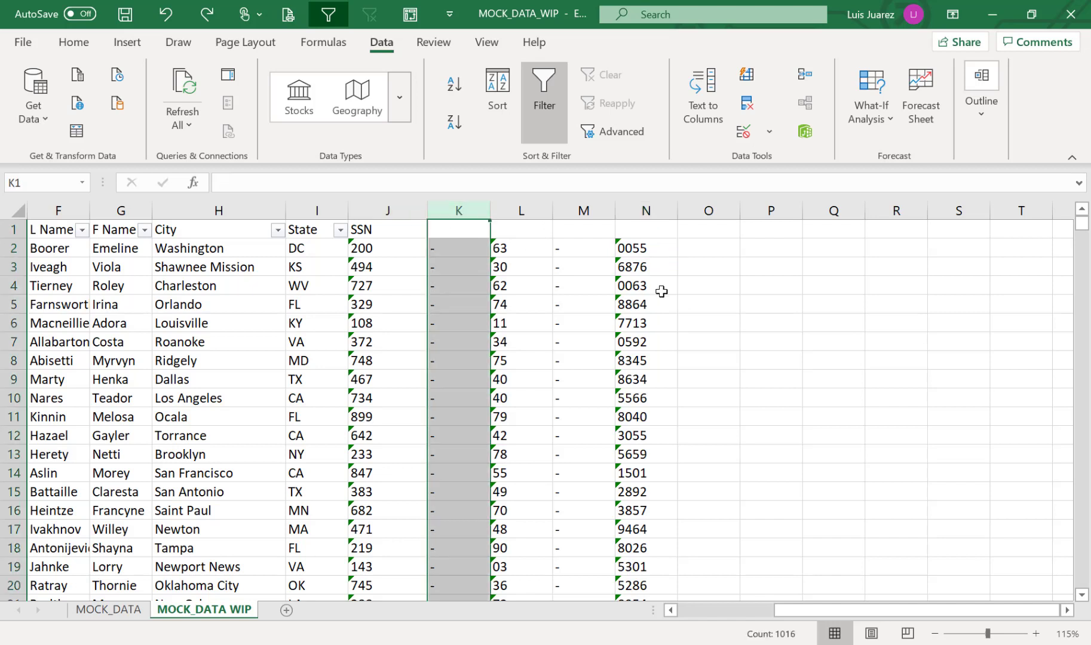
key("ctrl+minus")
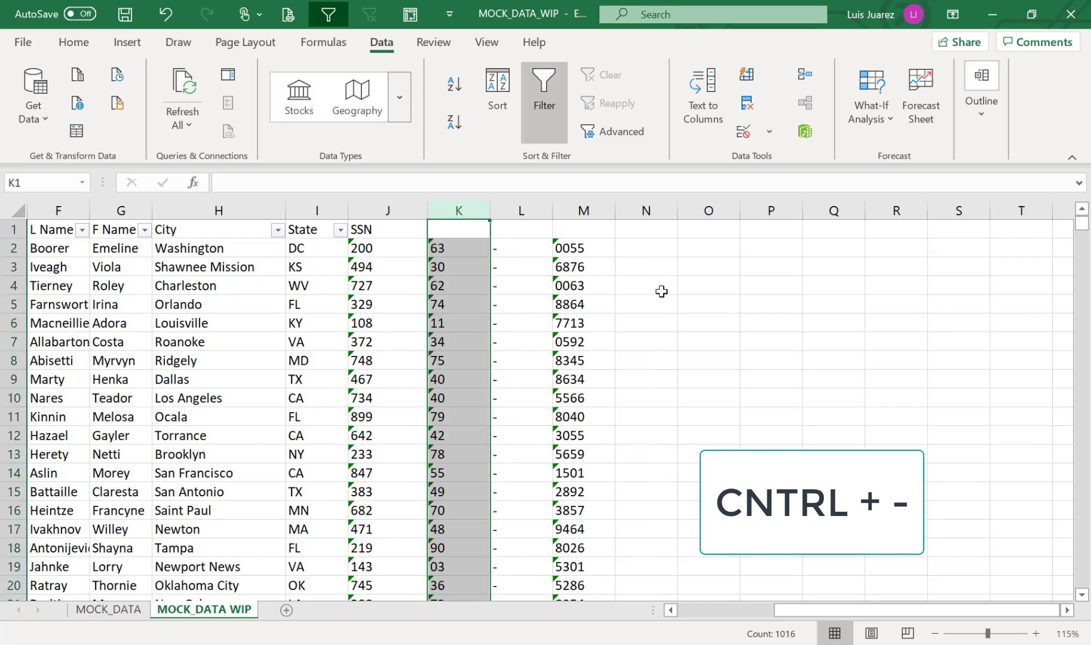
left_click(539, 212)
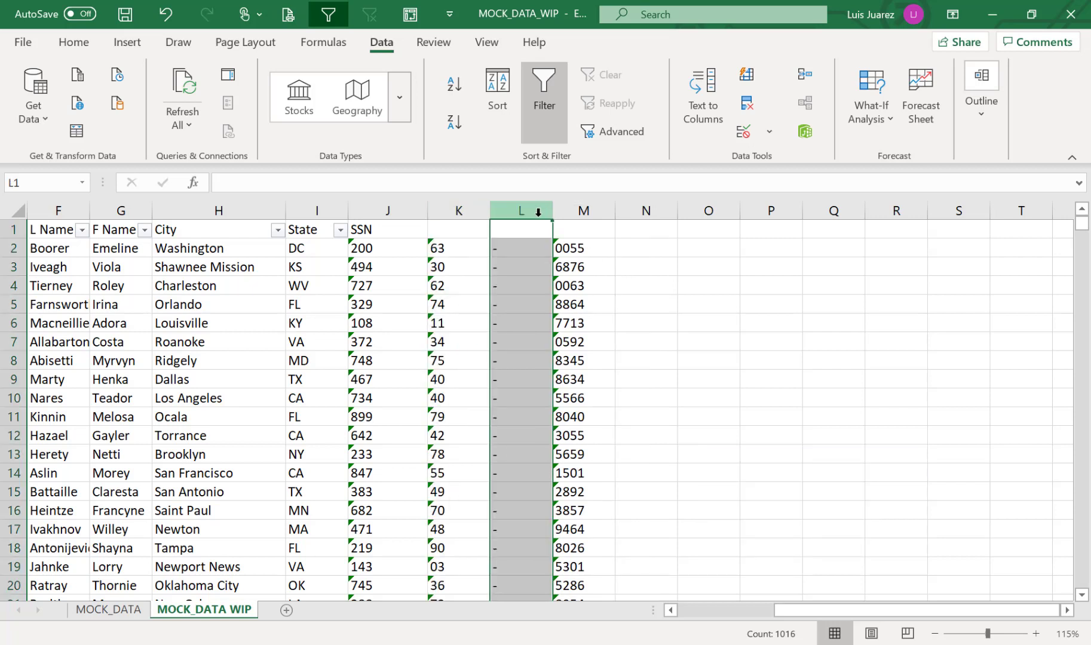
key("ctrl+minus")
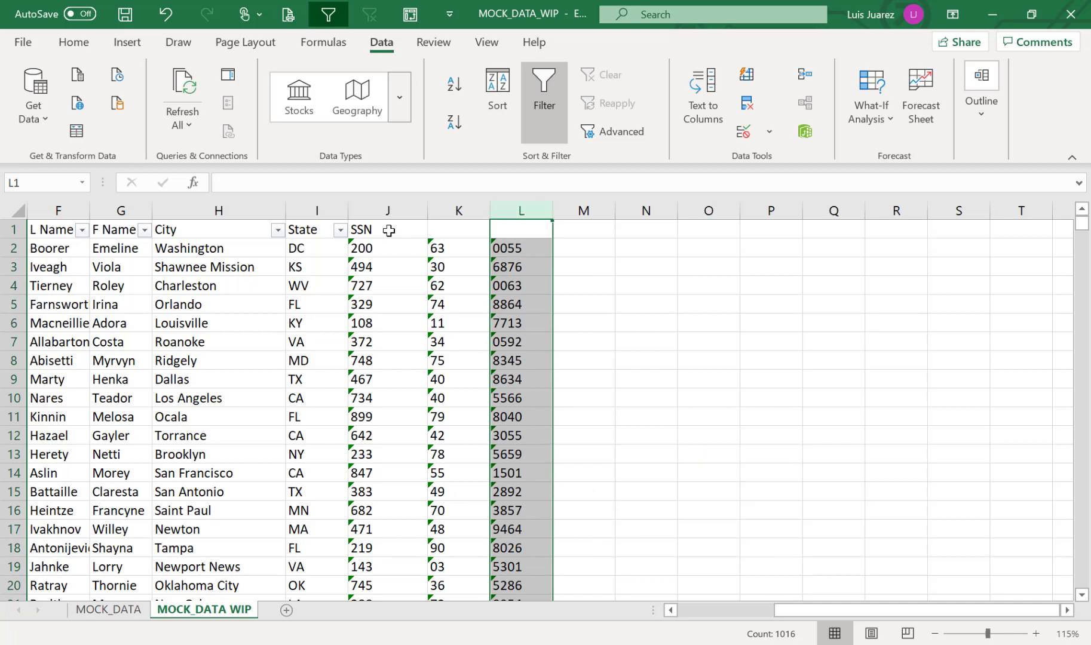
- Enter the headers SSN1, SSN2 and SSN3 in cells J1, K1 and L1
left_click(406, 229)
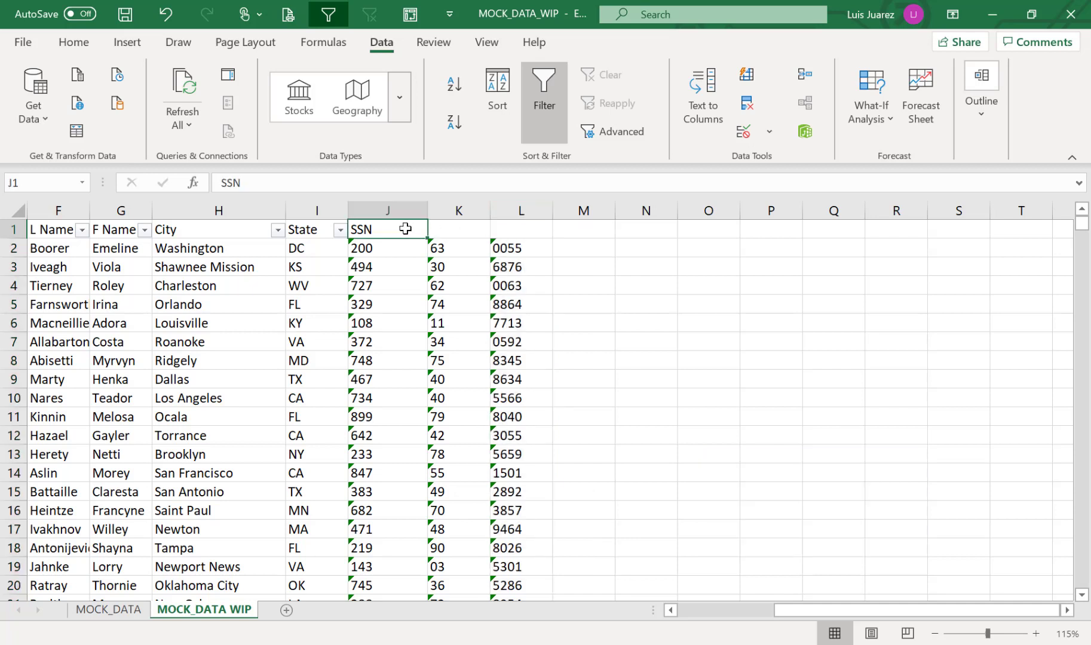
type("SSN1")
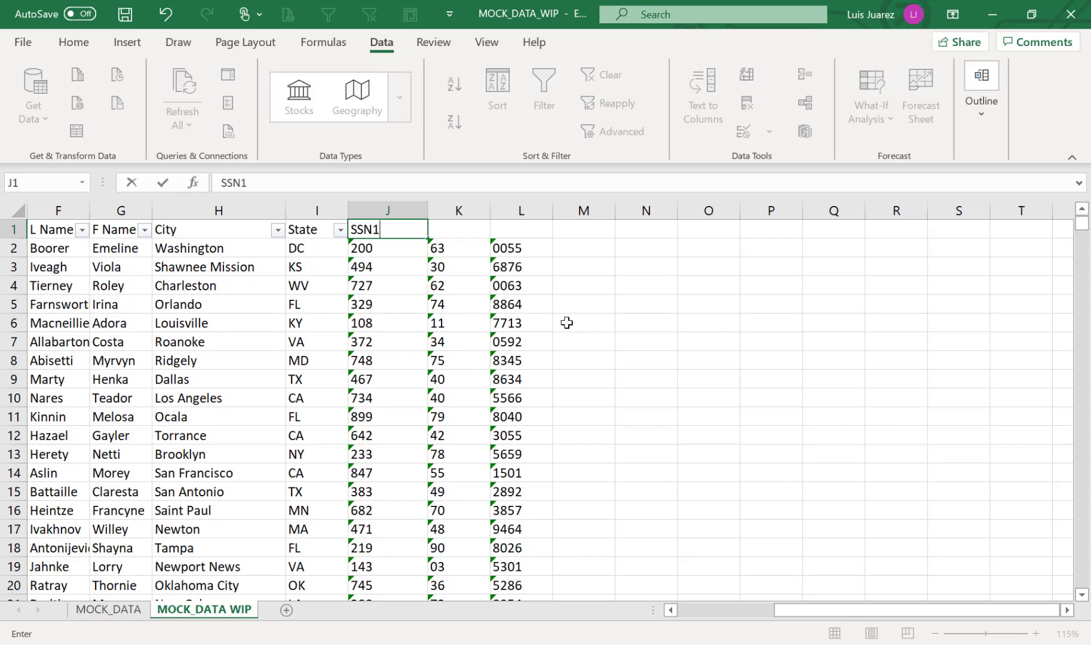
key("Tab")
type("SSN2")
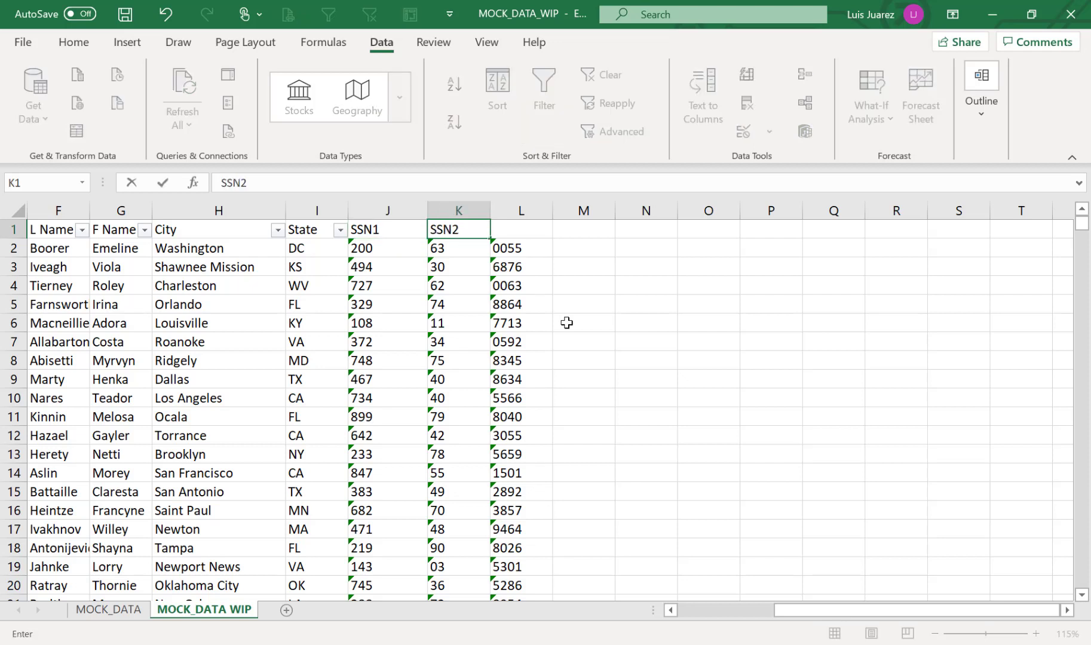
key("Tab")
type("SSN")
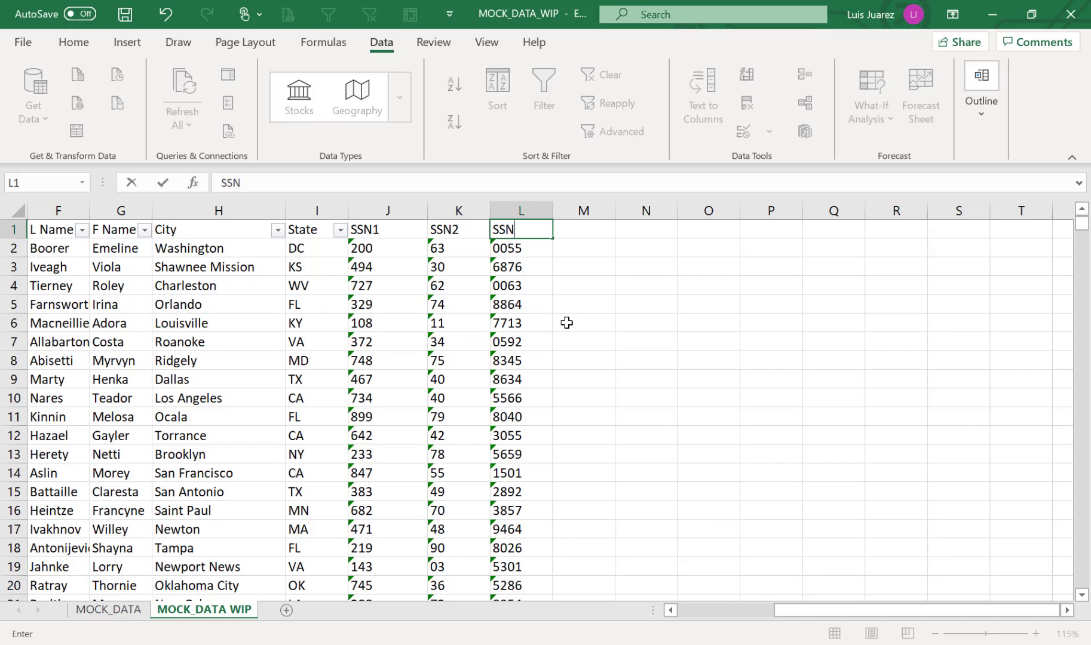
type("3")
left_click(617, 308)
- Select columns J through L, which hold the three SSN segments
left_click(388, 211)
left_click_drag(447, 217, 502, 210)
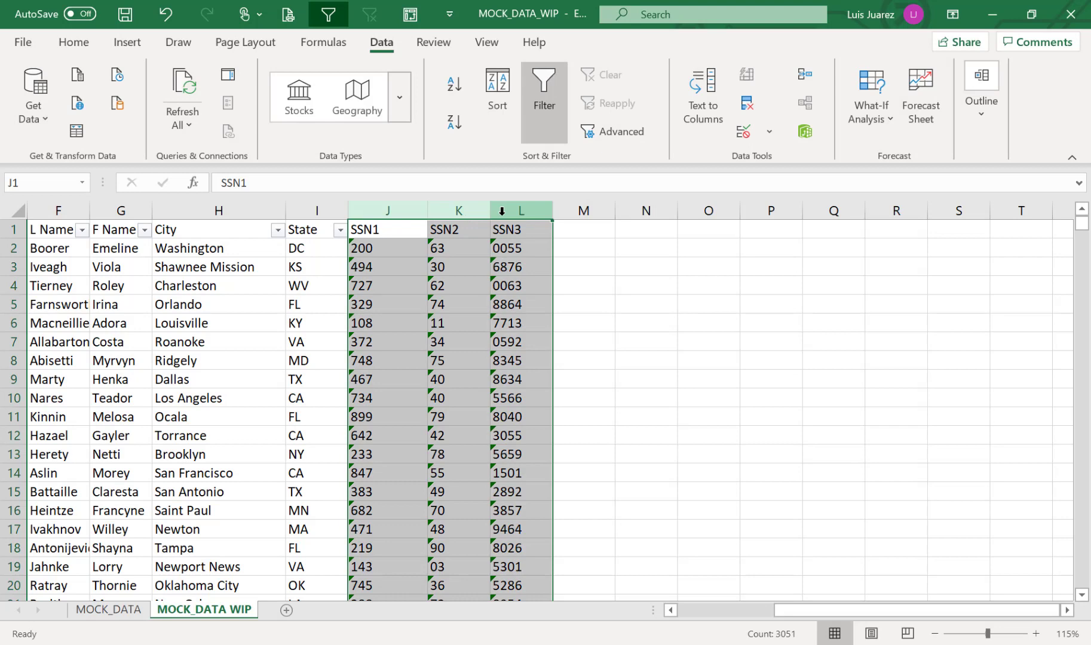